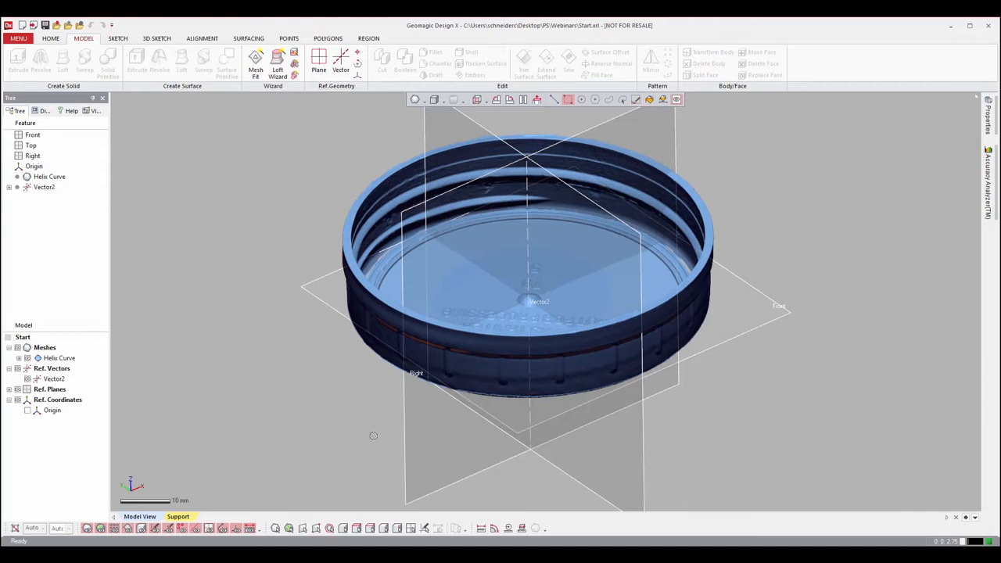
Examine the scanned lid mesh from outside and inside, including its outer ribs, inner floor and reference planes.
right_click_drag(528, 438, 534, 339)
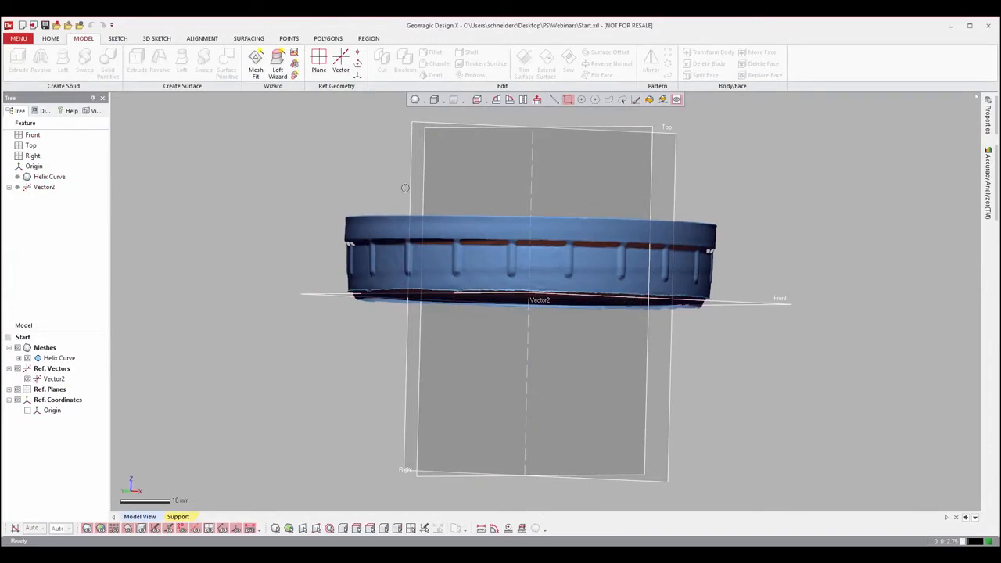
right_click_drag(699, 151, 678, 286)
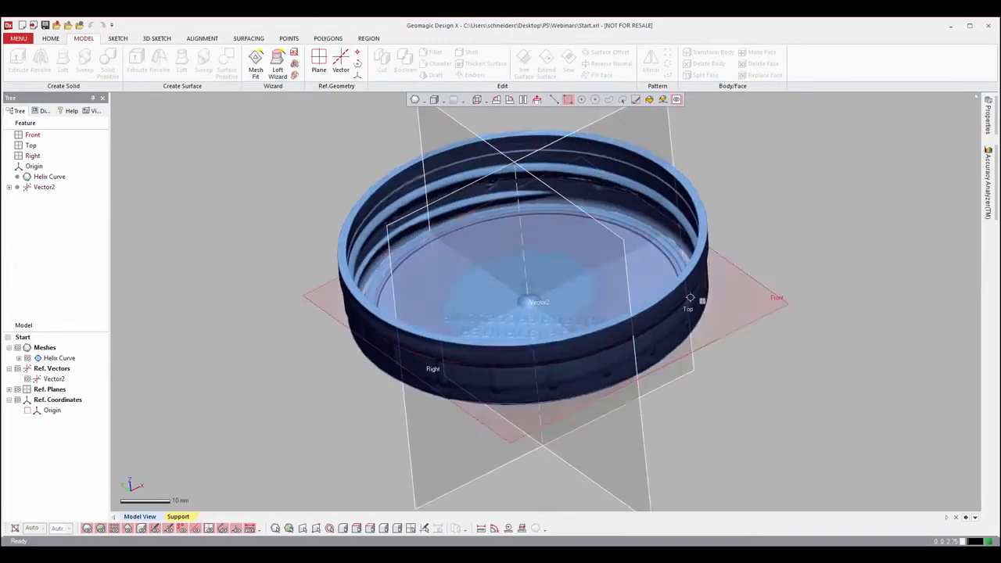
right_click_drag(741, 405, 680, 422)
scroll(666, 411, "down", 3)
scroll(562, 367, "up", 6)
right_click_drag(412, 309, 344, 383)
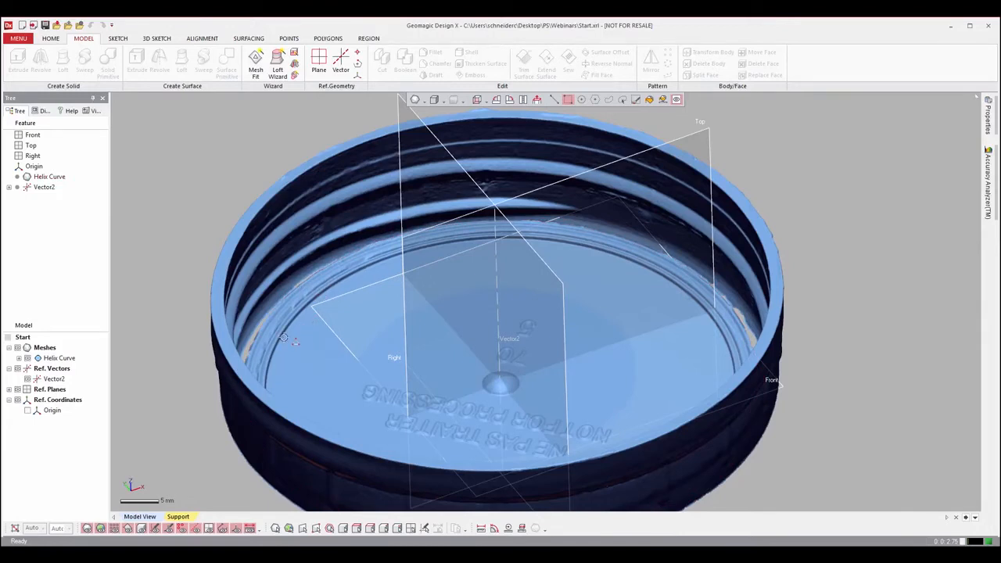
right_click_drag(448, 312, 486, 406)
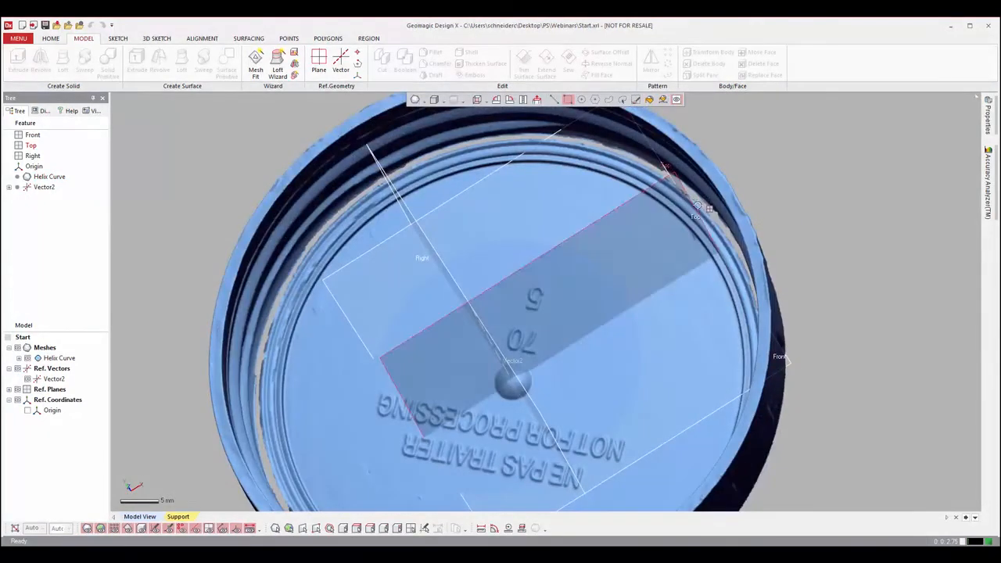
scroll(429, 414, "down", 3)
right_click_drag(427, 414, 503, 297)
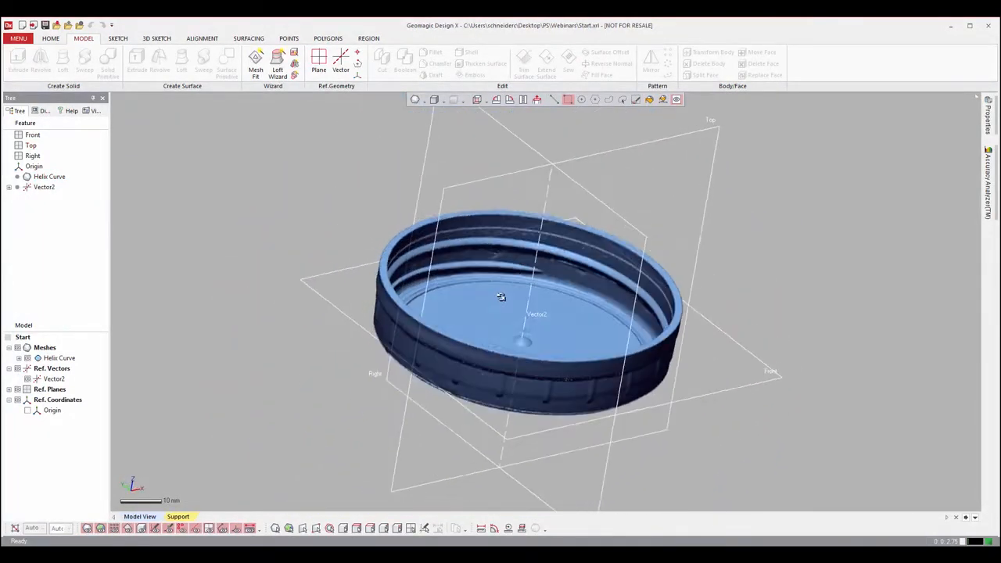
right_click_drag(763, 316, 743, 299)
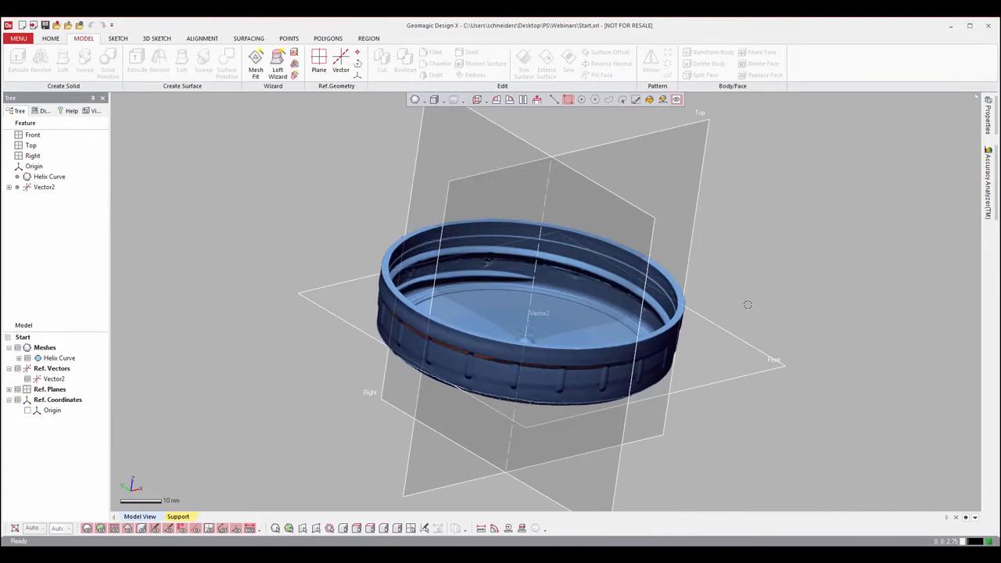
right_click_drag(747, 305, 755, 374)
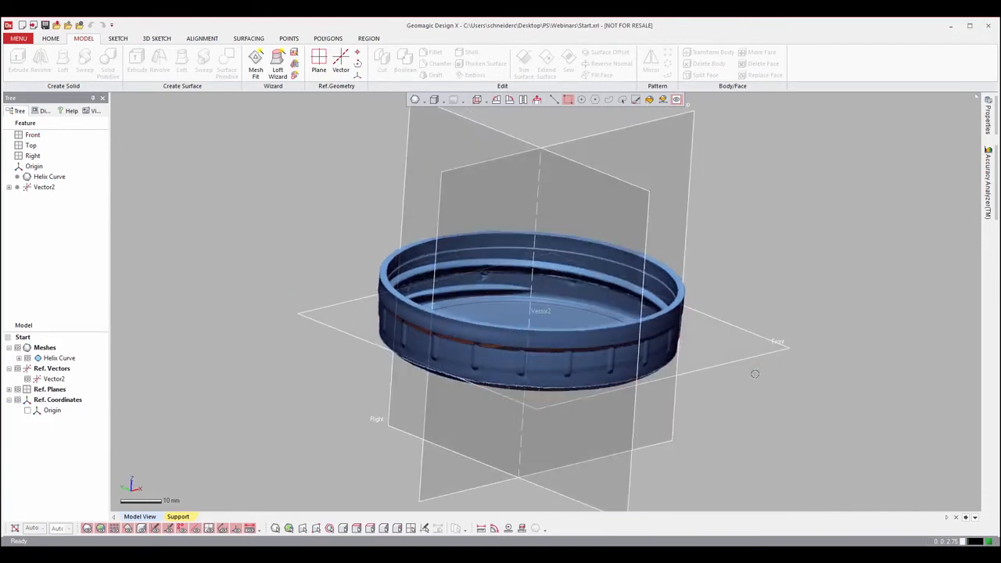
Inspect the internal thread around the lid's full circumference, including where the thread runs start and end.
scroll(312, 341, "up", 3)
right_click_drag(601, 268, 509, 270)
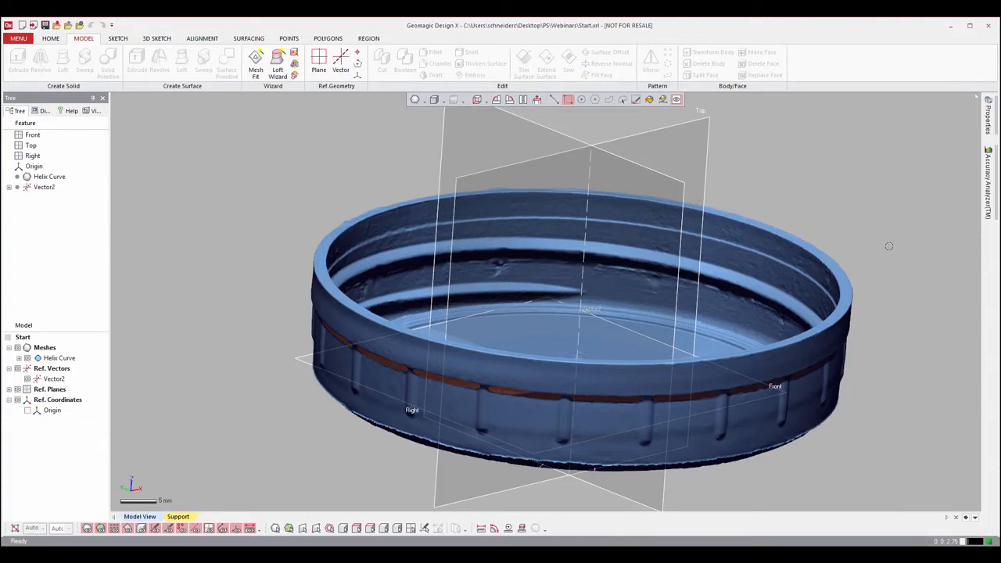
mouse_move(871, 246)
right_mouse_down()
mouse_move(822, 250)
mouse_move(808, 222)
right_mouse_up()
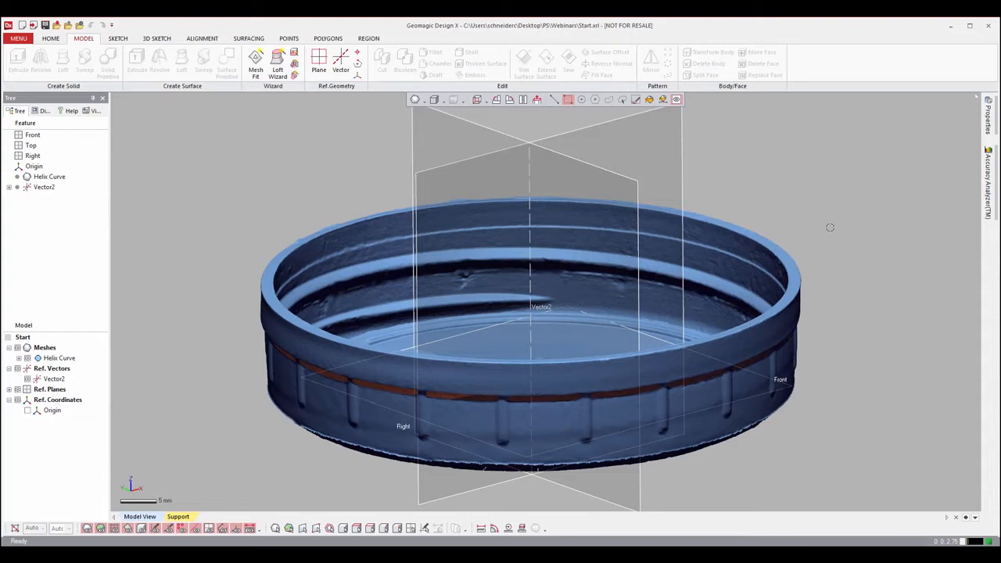
scroll(817, 254, "down", 3)
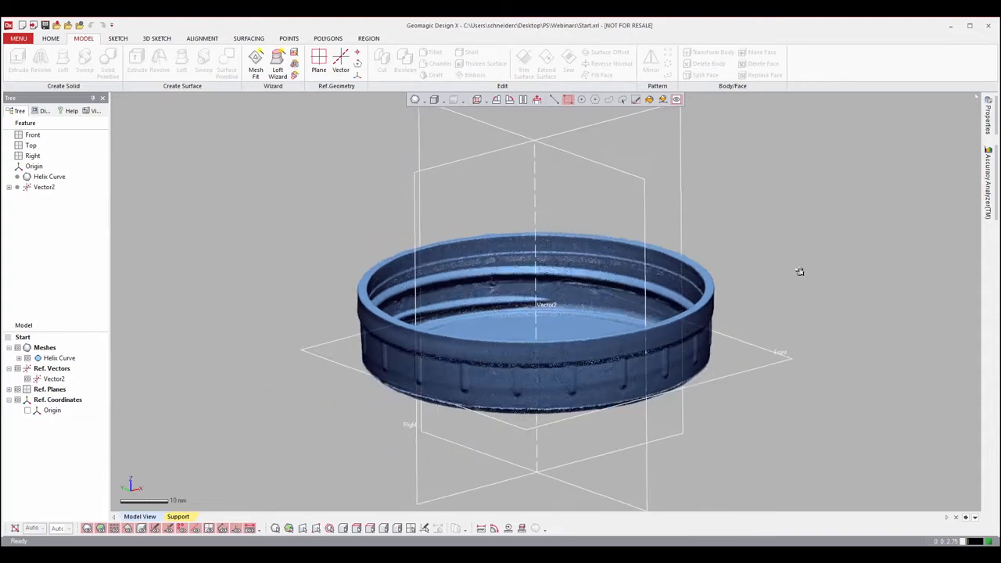
right_click_drag(803, 273, 758, 295, "ctrl")
right_click_drag(697, 330, 362, 373)
right_click_drag(284, 375, 676, 301)
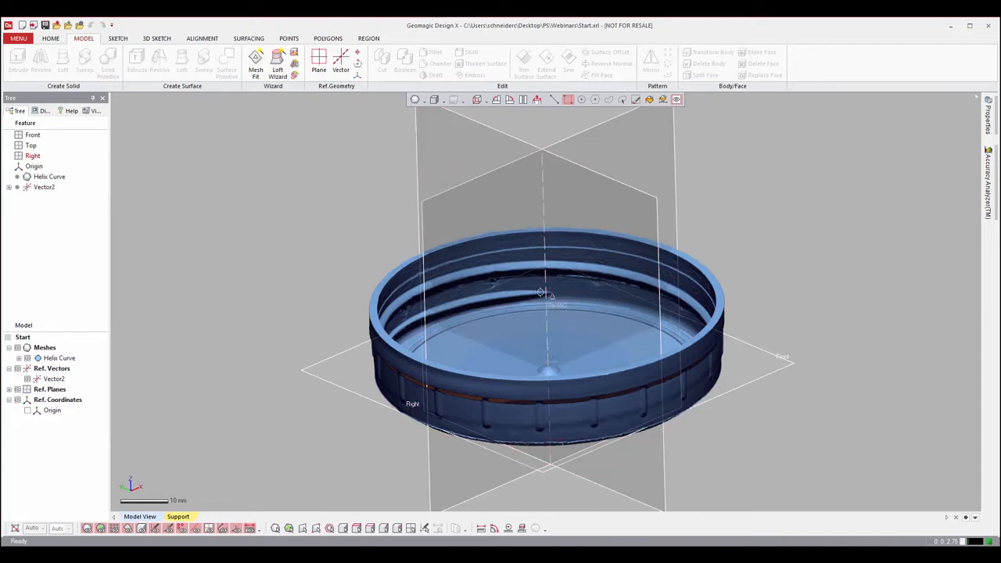
mouse_move(551, 236)
right_mouse_down()
mouse_move(535, 360)
mouse_move(526, 324)
mouse_move(534, 203)
right_mouse_up()
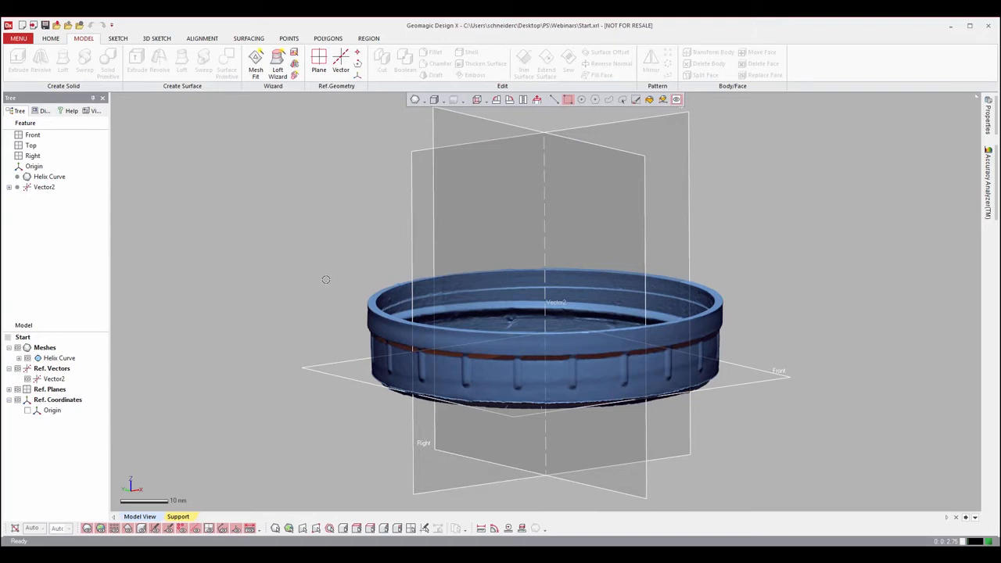
mouse_move(446, 349)
right_mouse_down()
mouse_move(481, 391)
mouse_move(384, 371)
mouse_move(335, 344)
mouse_move(168, 328)
right_mouse_up()
mouse_move(757, 326)
right_mouse_down()
mouse_move(720, 346)
mouse_move(400, 363)
right_mouse_up()
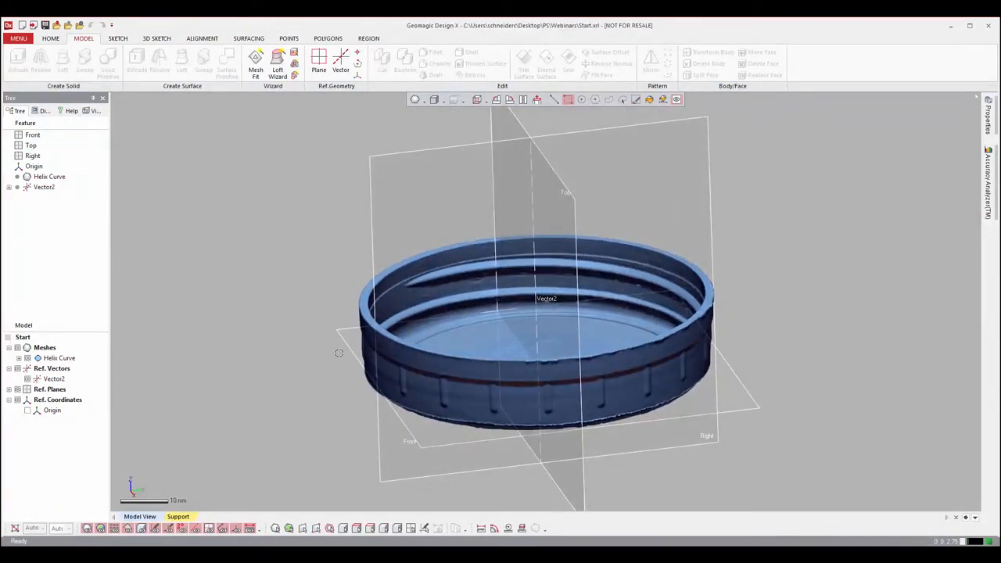
right_click_drag(748, 371, 266, 355)
mouse_move(639, 338)
right_mouse_down()
mouse_move(579, 311)
mouse_move(595, 300)
right_mouse_up()
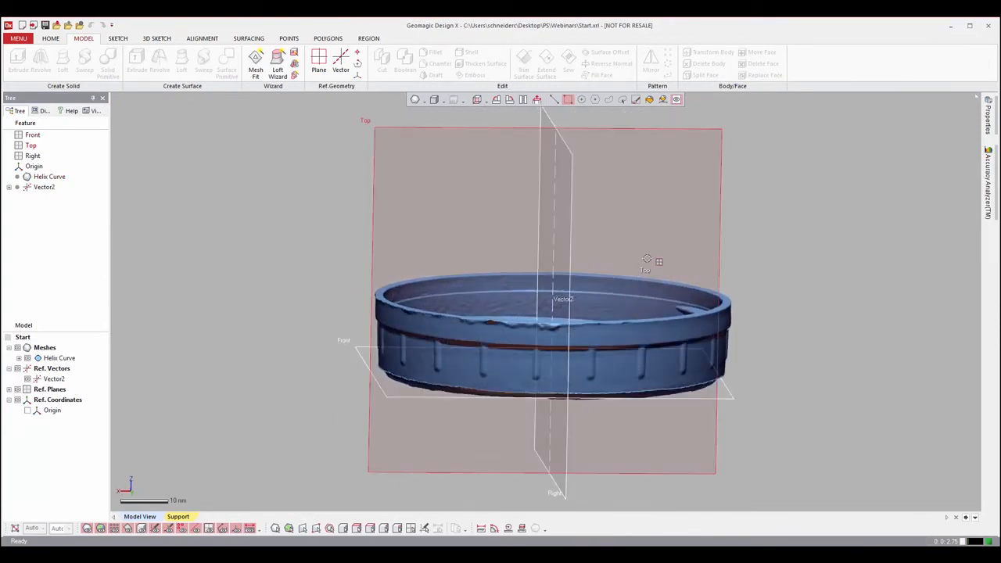
Create a mesh sketch on the Top plane using the Planar Method with a 0 mm section offset.
left_click(675, 206)
right_click(675, 206)
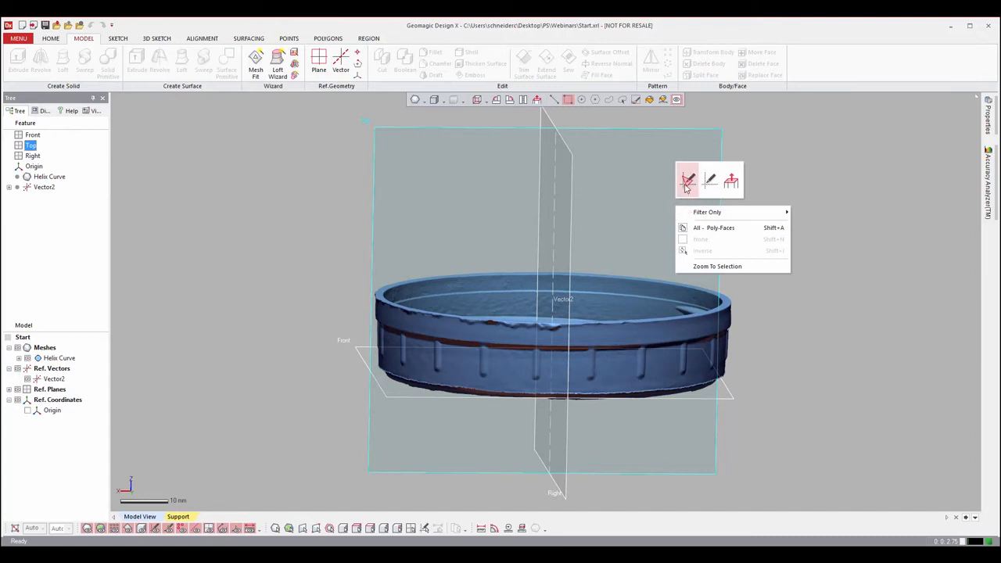
left_click(686, 184)
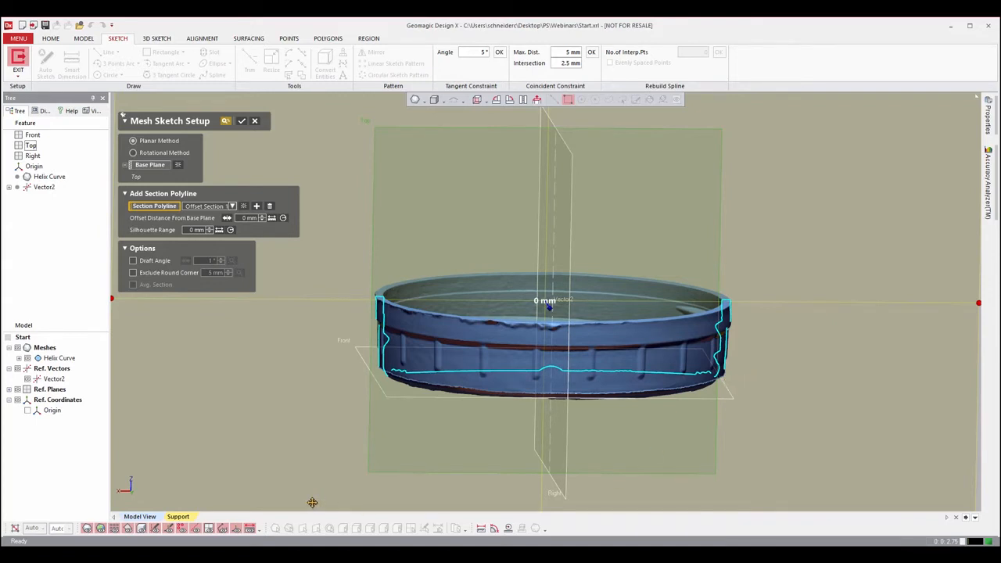
left_click(242, 121)
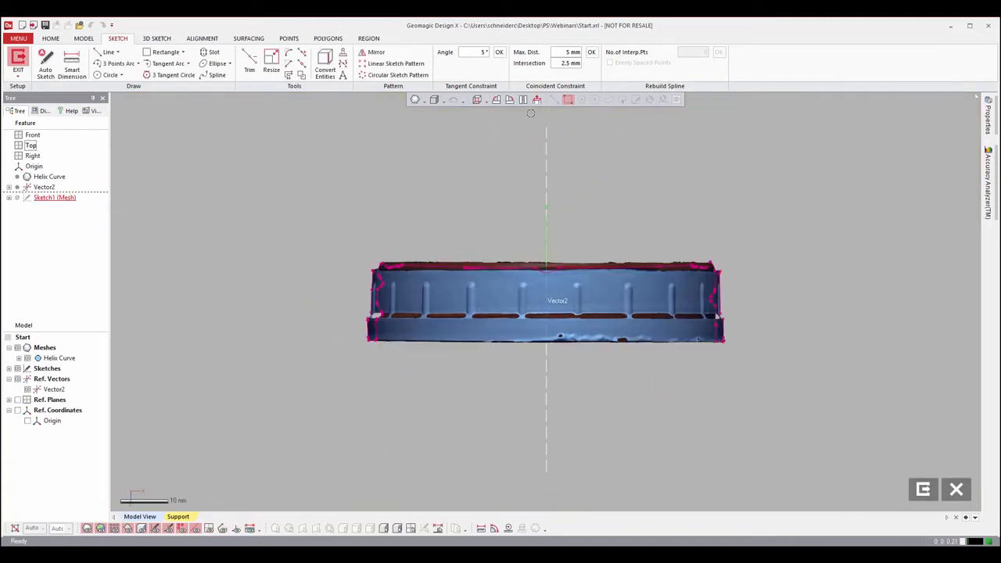
Roll the sketch view 180 degrees clockwise and hide the lid mesh, leaving the section polylines on display.
left_click(509, 100)
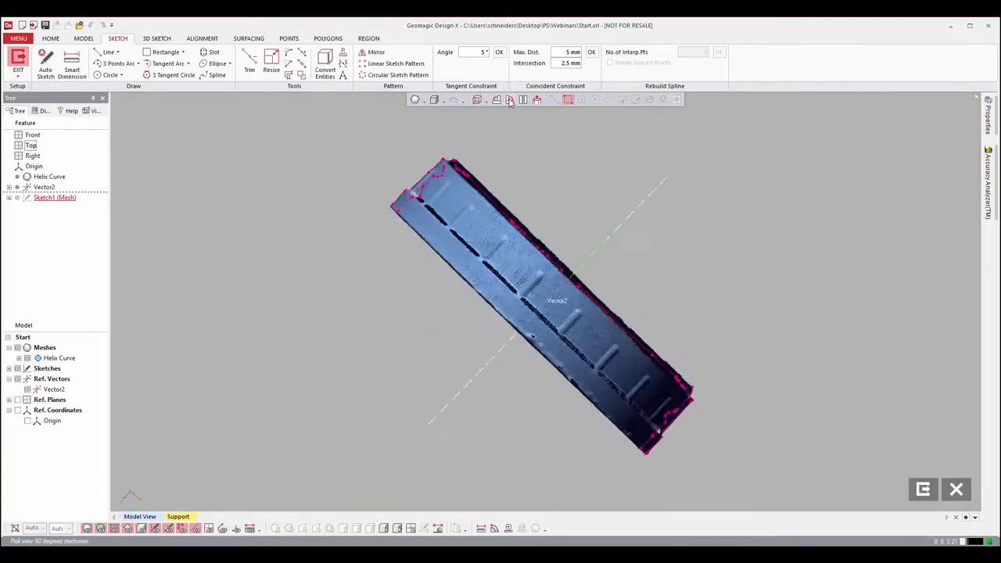
left_click(509, 101)
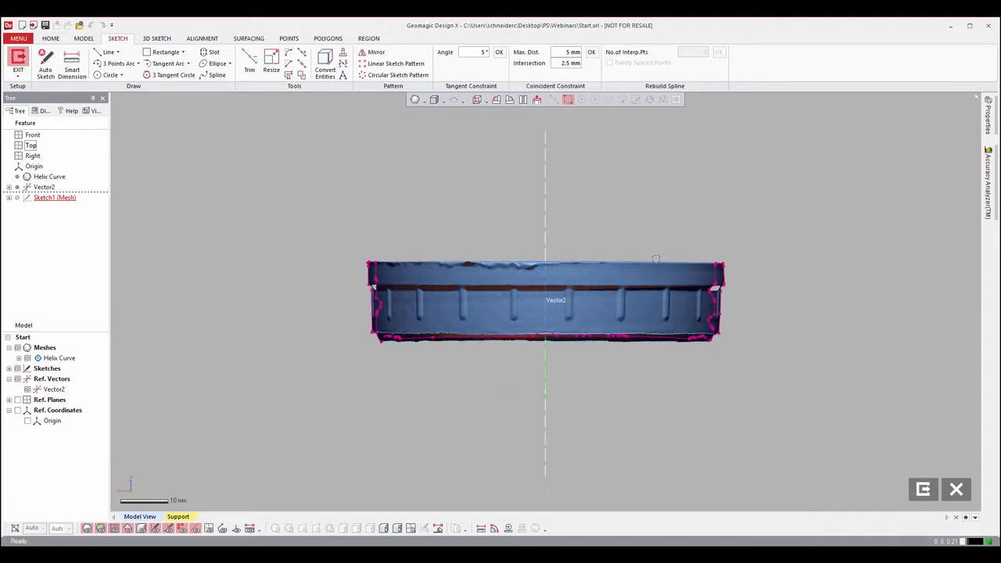
left_click(93, 529)
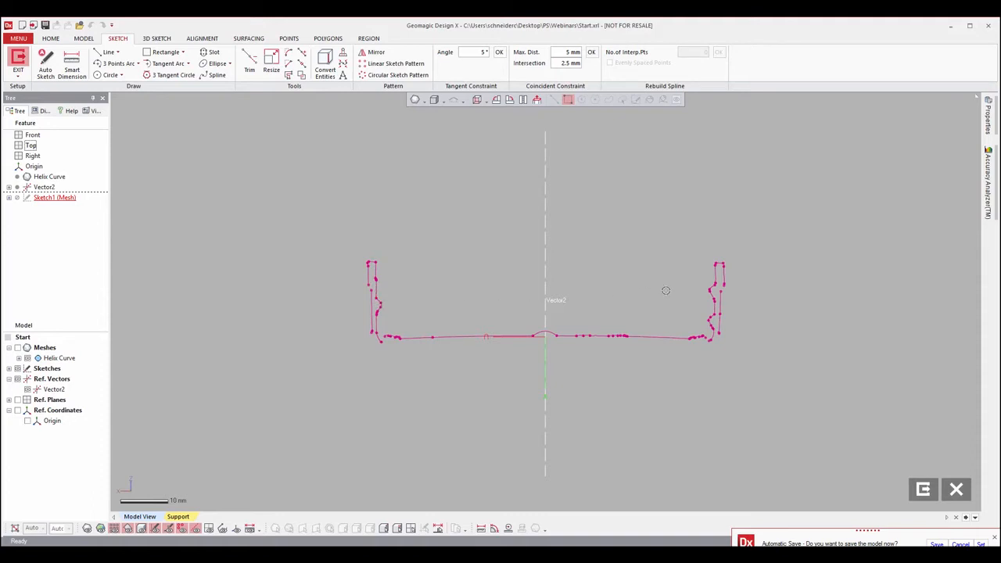
Fit two straight lines to the flanks of one inner thread tooth in the section and set trimming to Power Trim.
scroll(714, 294, "up", 8)
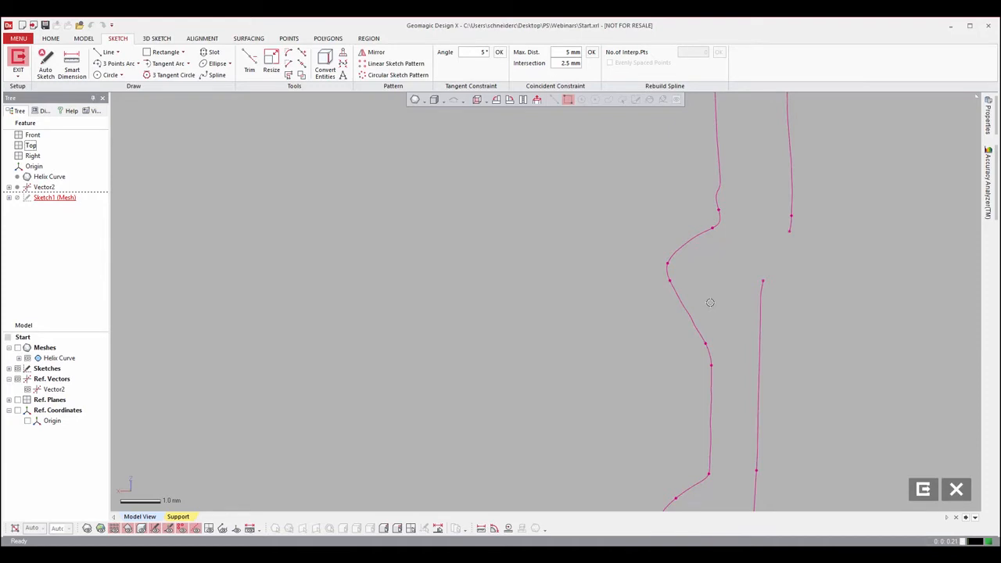
left_click(106, 52)
left_click_drag(652, 213, 707, 363)
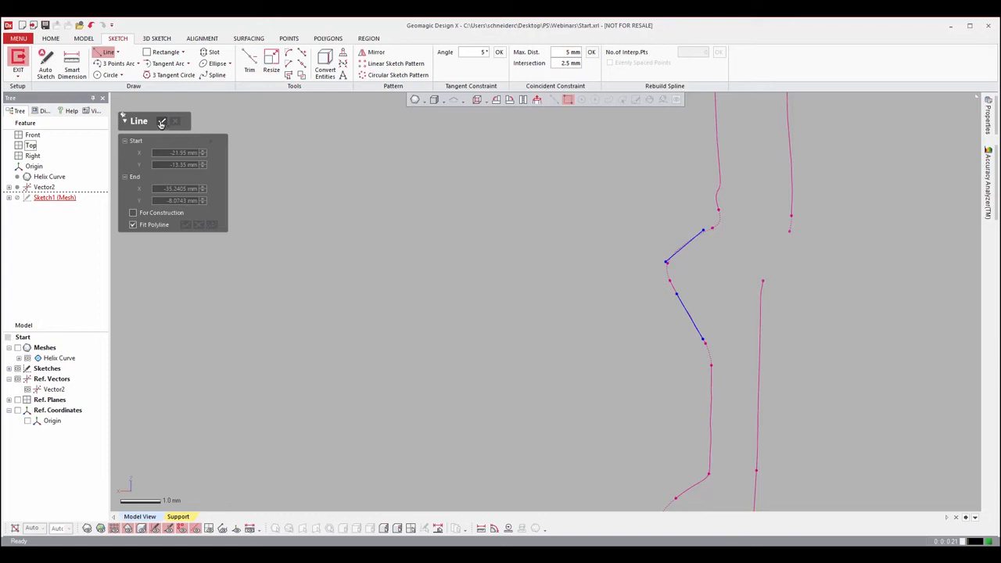
left_click(161, 123)
left_click(250, 64)
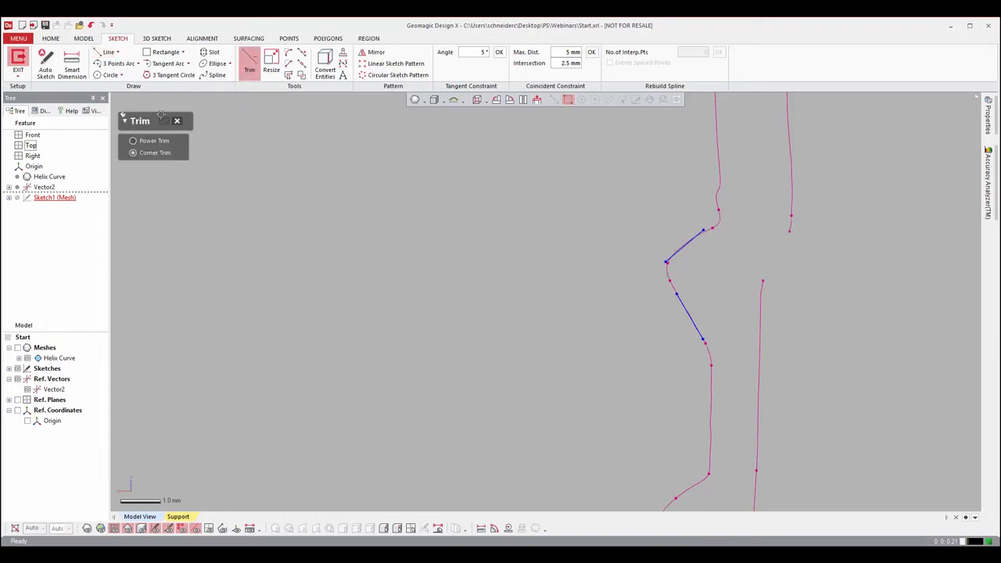
left_click(141, 142)
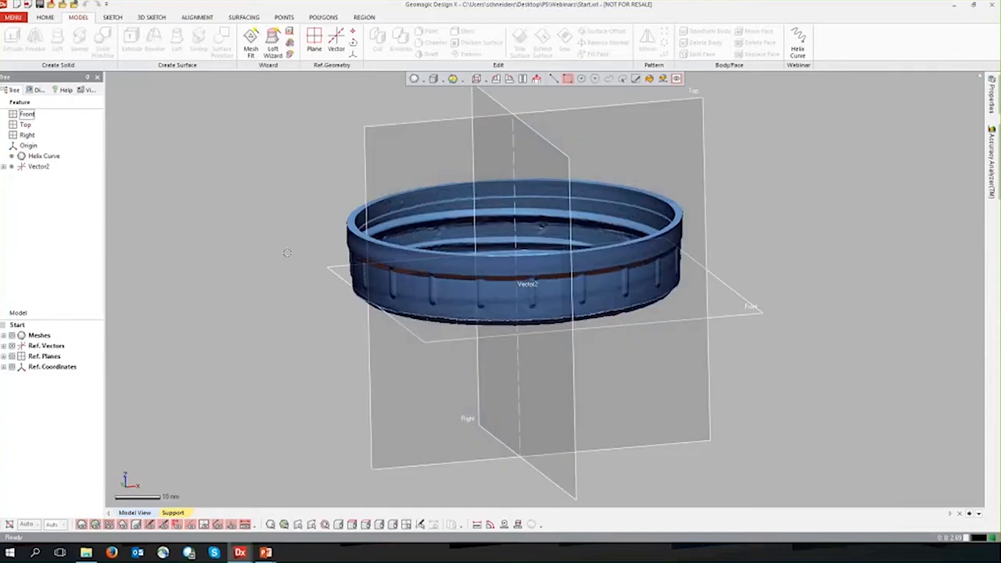
Review the lid mesh together with its Front, Top and Right reference planes and central vector.
right_click_drag(287, 253, 592, 357)
right_click_drag(821, 325, 778, 281)
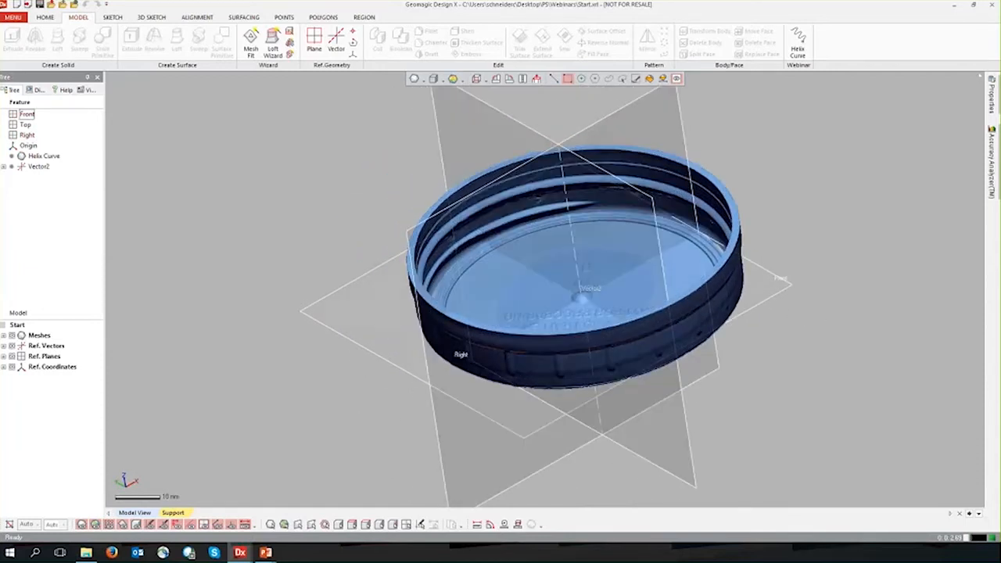
left_click(5, 358)
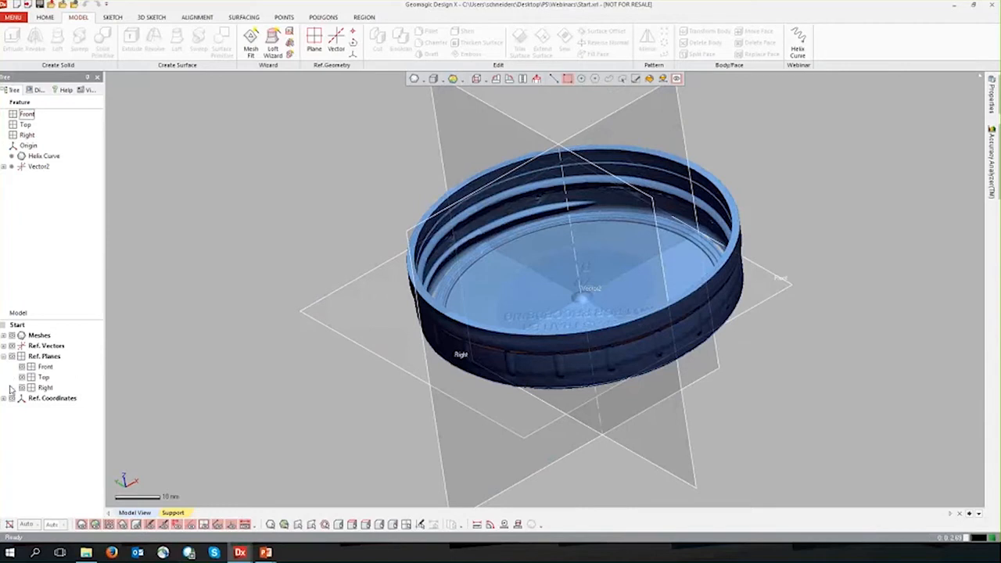
right_click_drag(312, 404, 344, 363)
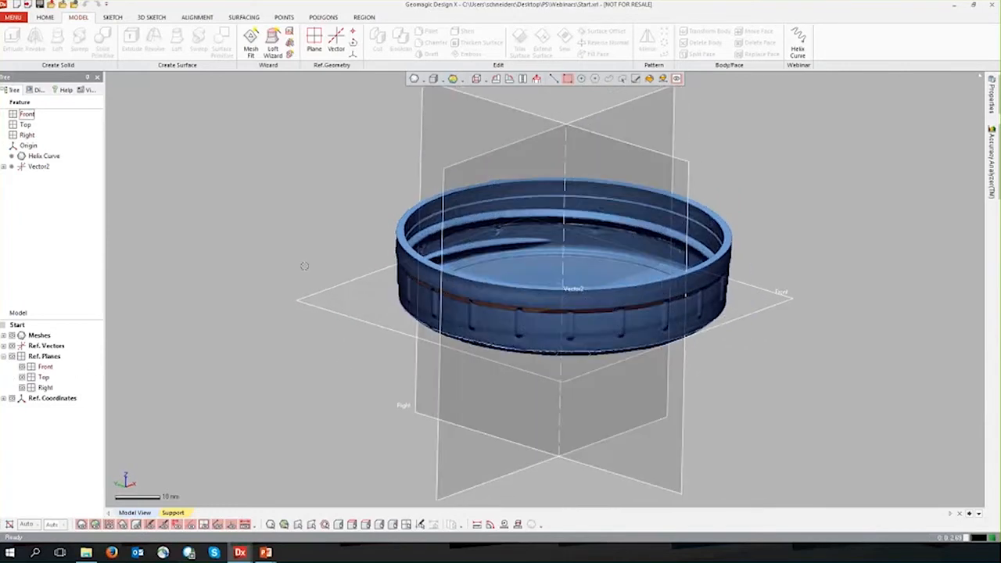
left_click(3, 357)
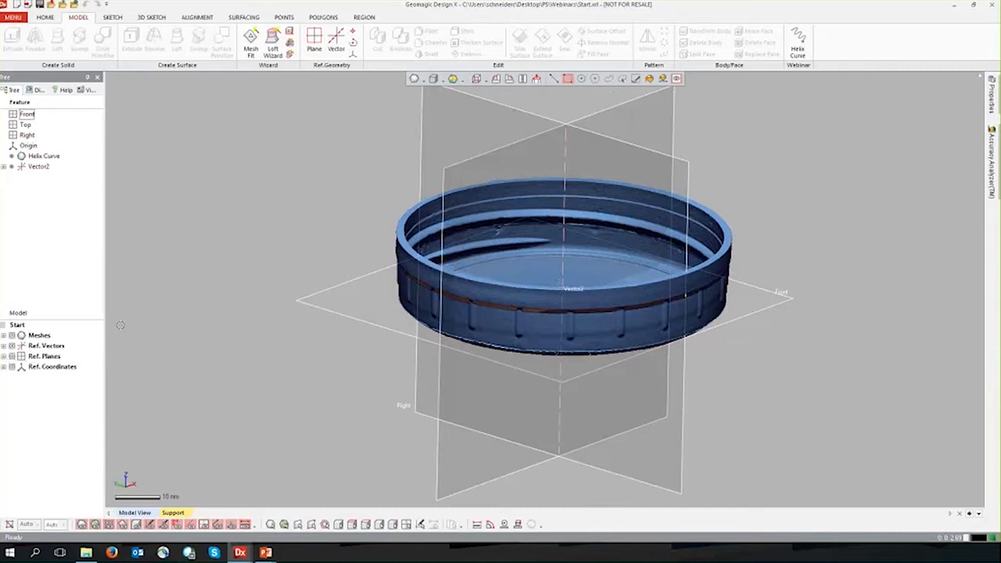
right_click_drag(566, 188, 512, 211, "ctrl")
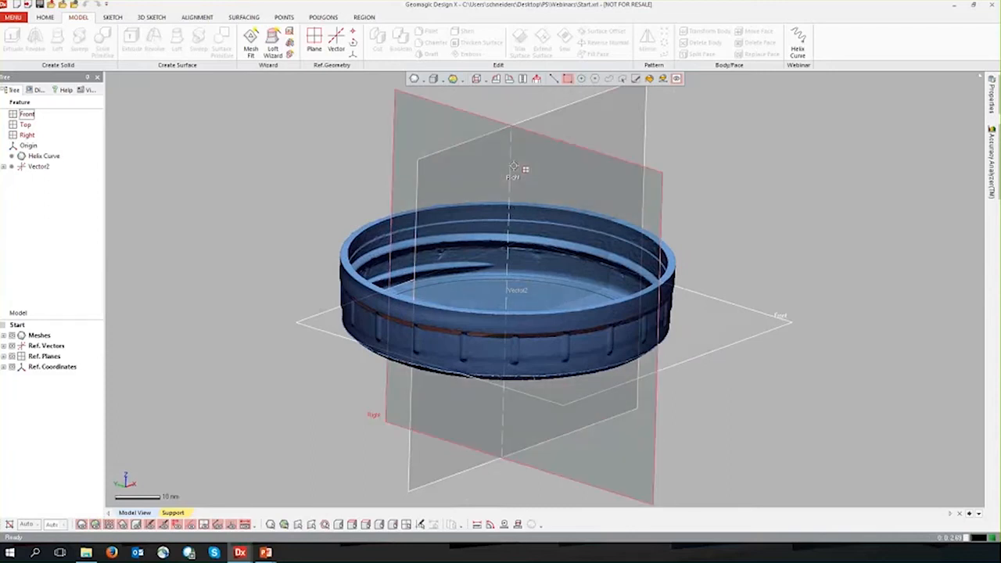
mouse_move(719, 309)
right_mouse_down("ctrl")
mouse_move(734, 301)
mouse_move(704, 275)
mouse_move(761, 246)
right_mouse_up("ctrl")
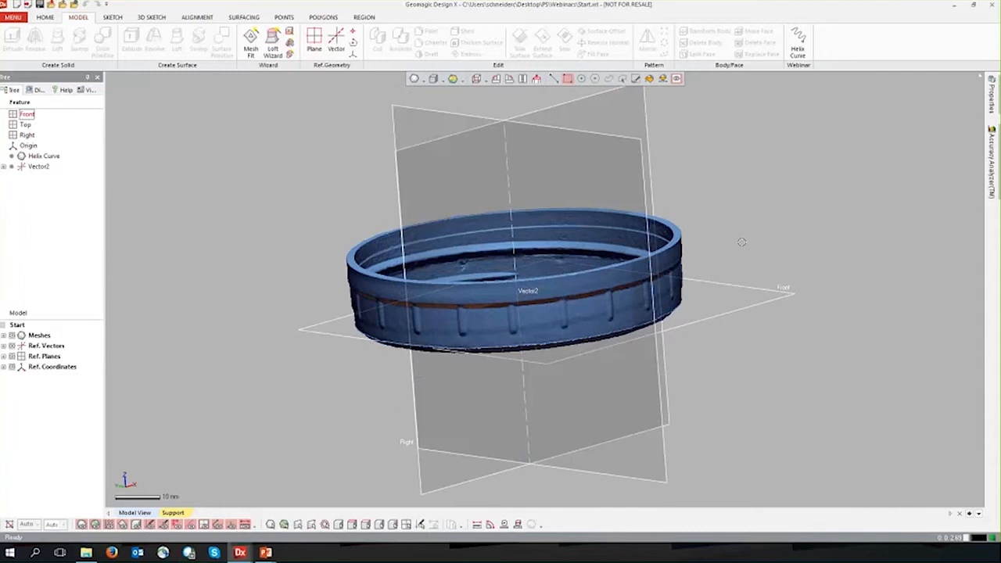
right_click_drag(741, 242, 732, 248)
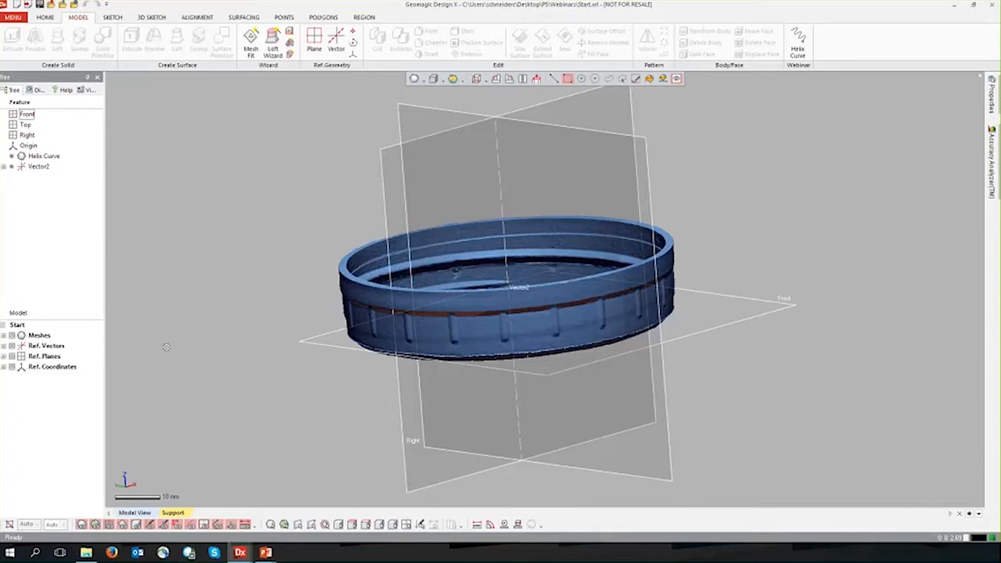
right_click_drag(759, 219, 764, 225)
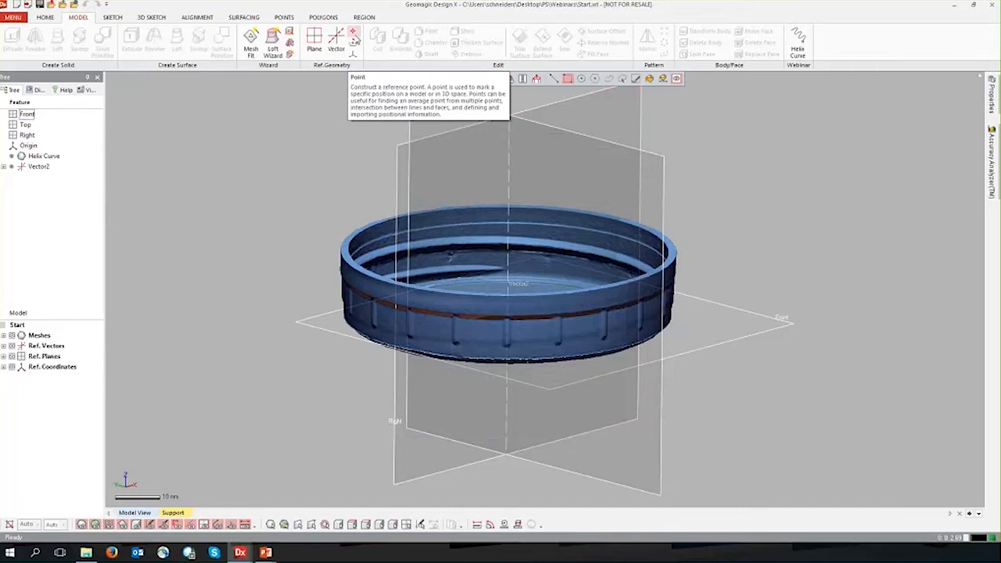
Create a planar mesh sketch on the Top plane through the lid with a 0 mm section offset.
right_click_drag(347, 144, 352, 192, "ctrl")
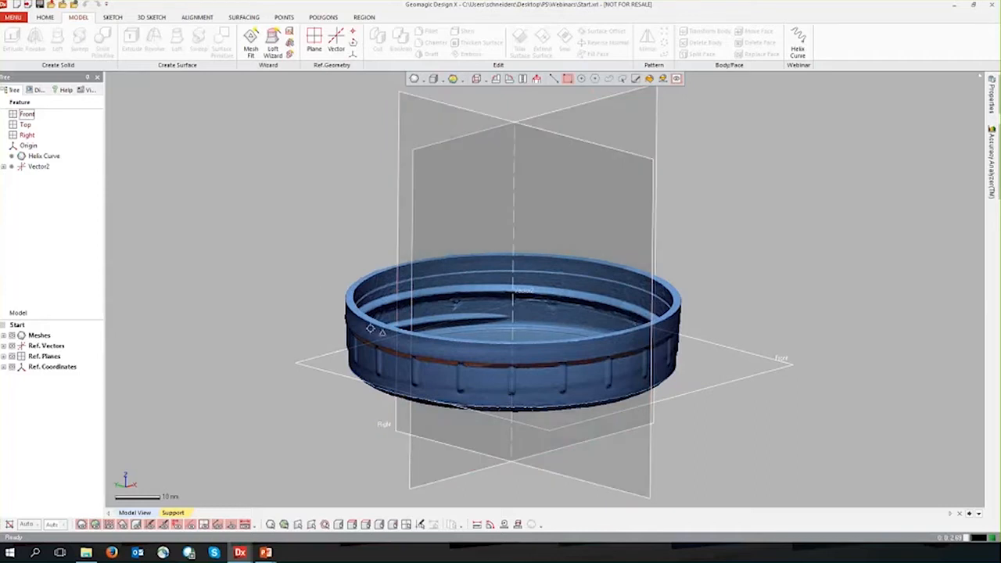
left_click(599, 126)
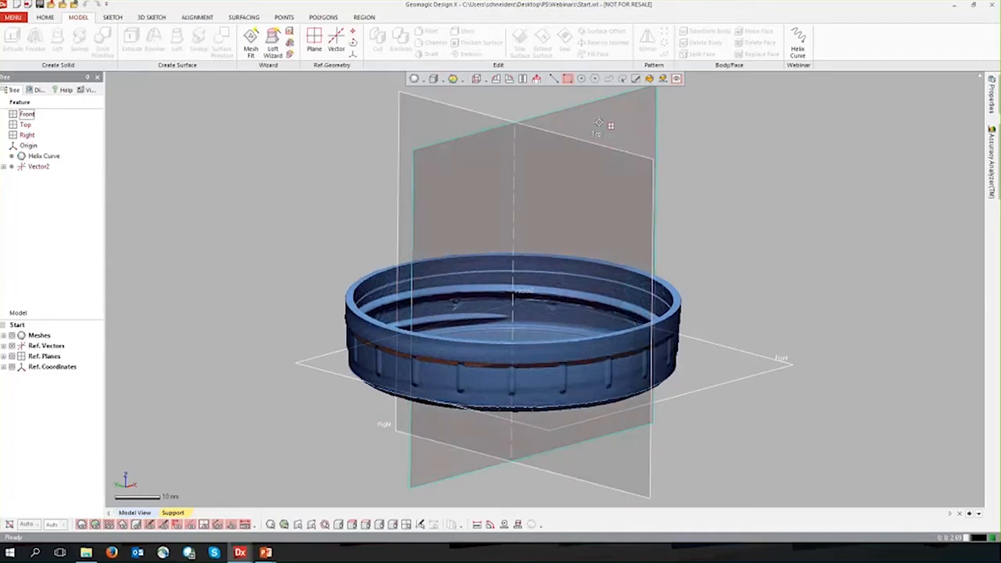
right_click(601, 127)
left_click(612, 100)
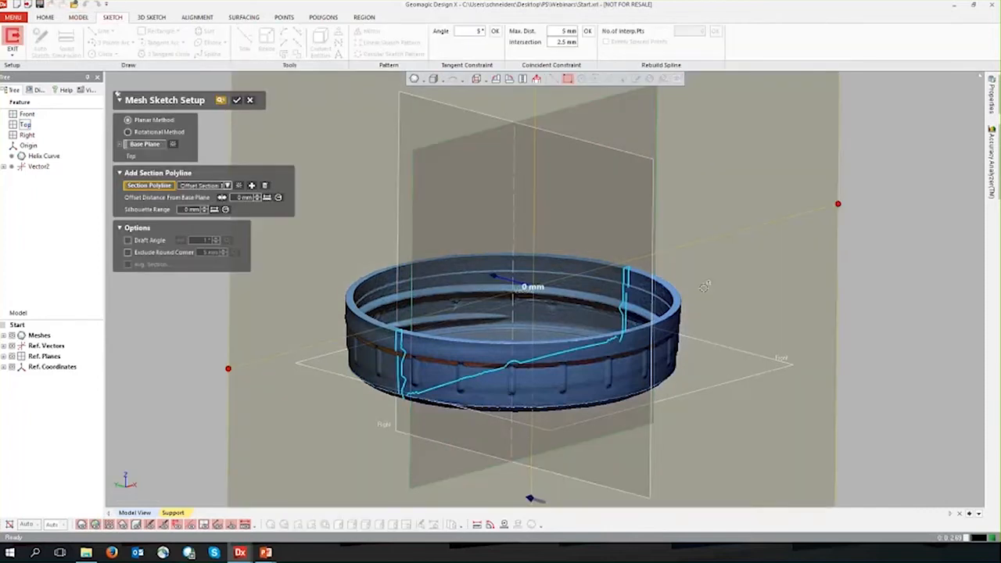
left_click(238, 101)
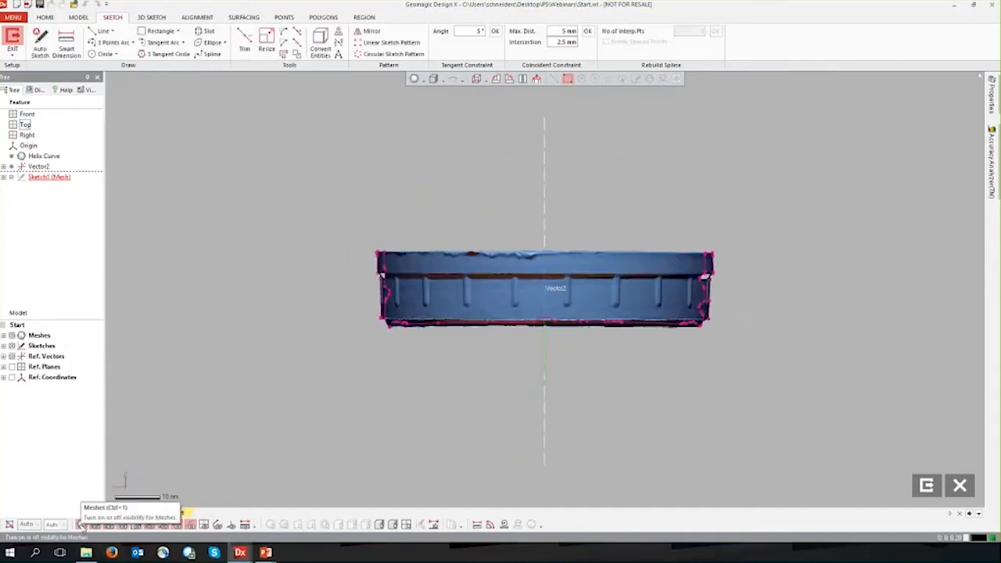
Compare the section polylines on their own and against the displayed lid mesh from several angles.
left_click(82, 524)
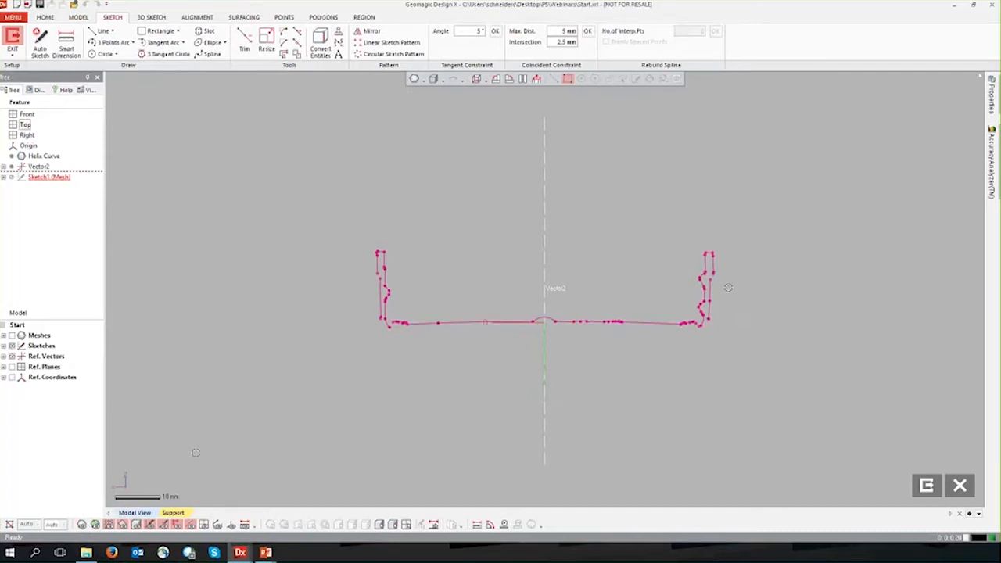
left_click(82, 524)
right_click_drag(546, 278, 680, 239)
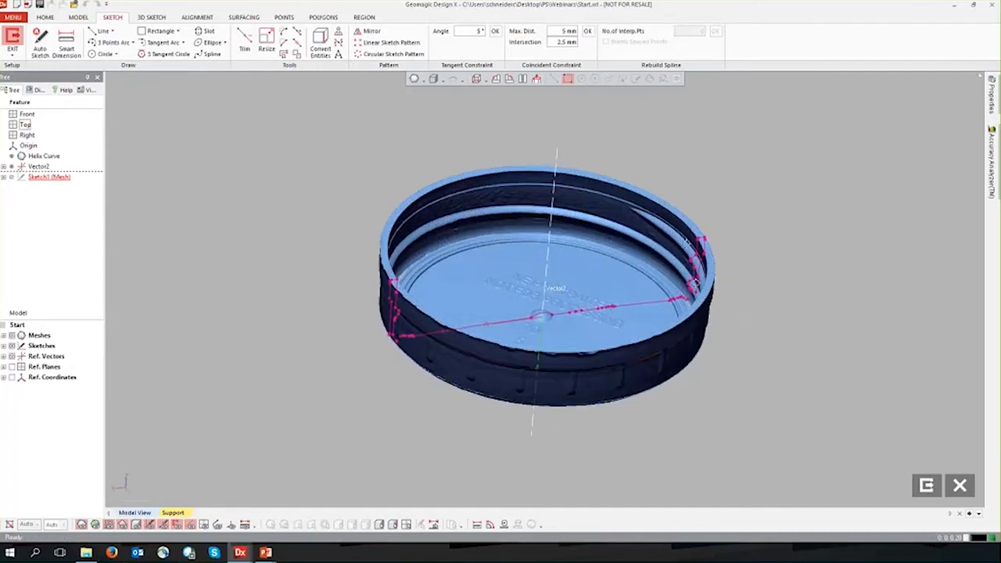
right_click_drag(530, 317, 413, 308)
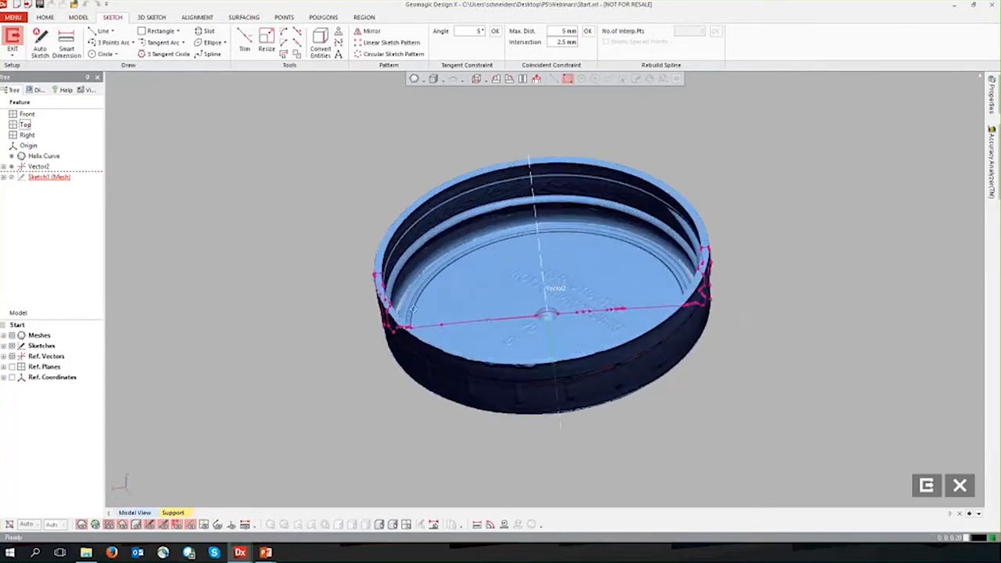
Restore the view normal to the sketch, roll it 180 degrees clockwise and hide the lid mesh.
left_click(538, 80)
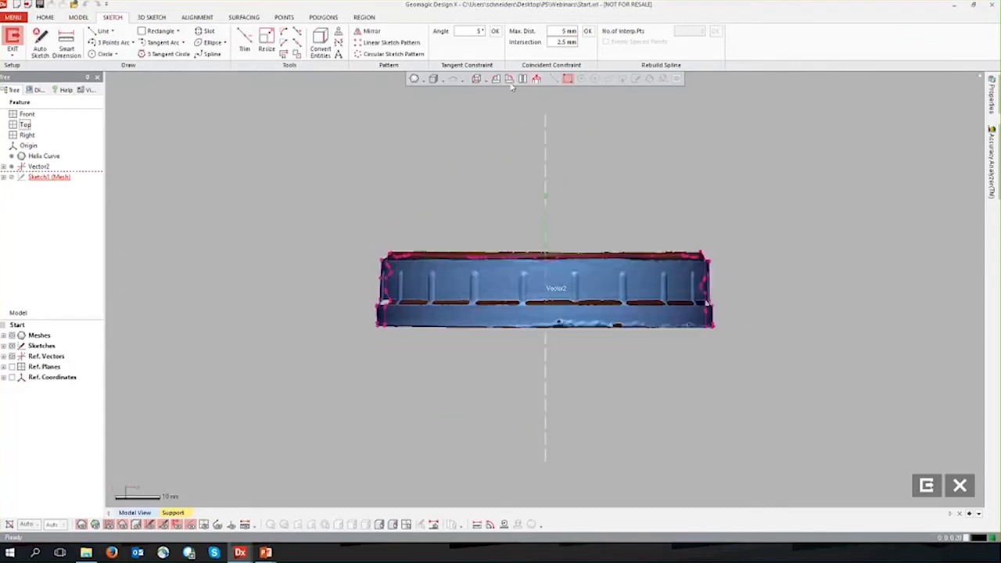
left_click(509, 80)
left_click(510, 80)
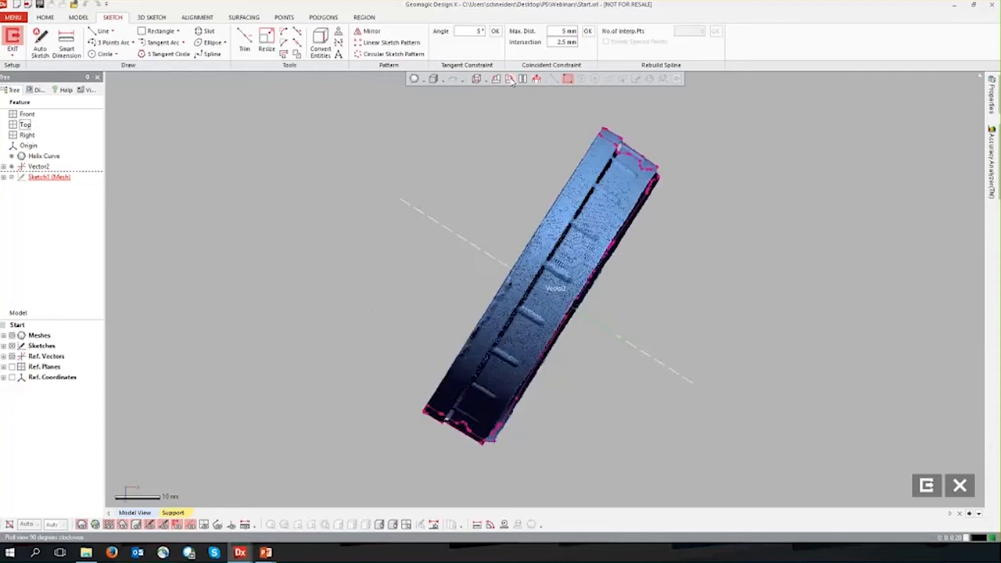
scroll(746, 276, "up", 5)
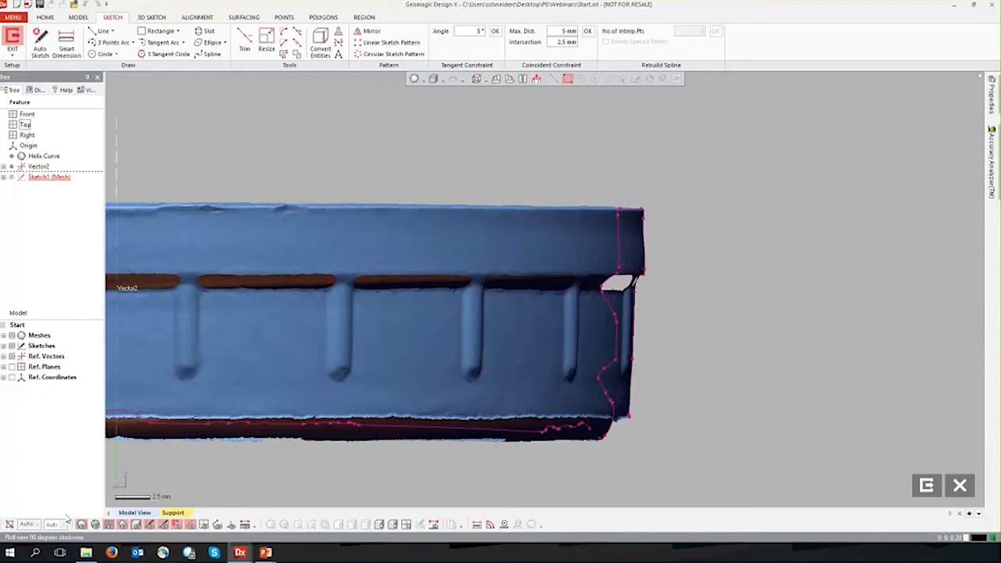
left_click(82, 524)
Fit two straight lines to the upper and lower flanks of the upper inner thread tooth.
scroll(610, 304, "up", 4)
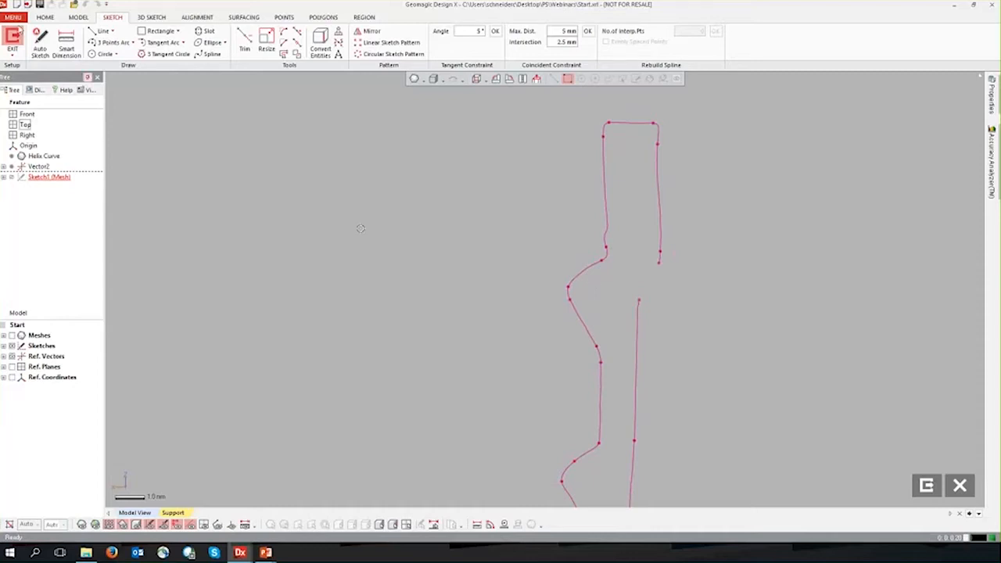
left_click(92, 32)
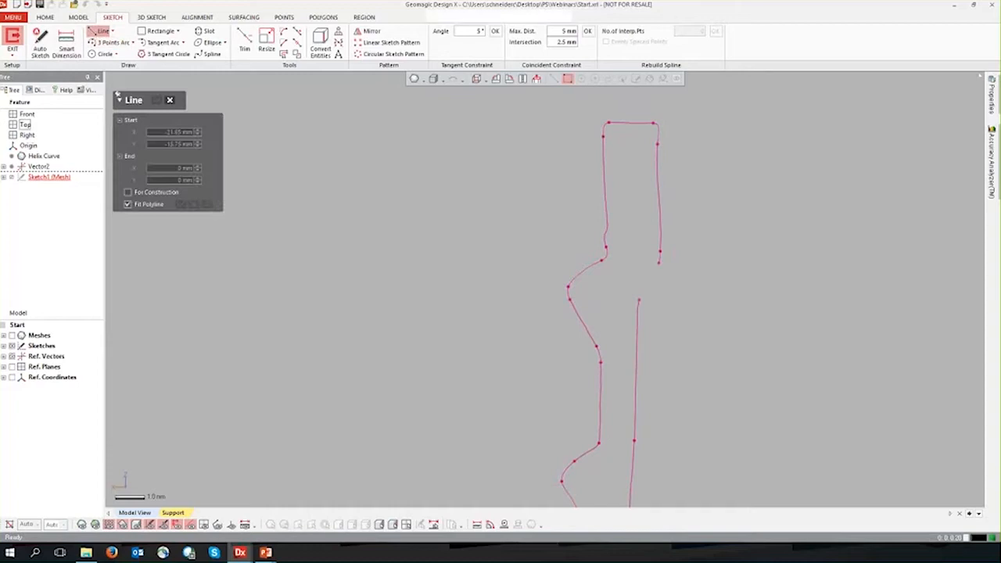
left_click(578, 269)
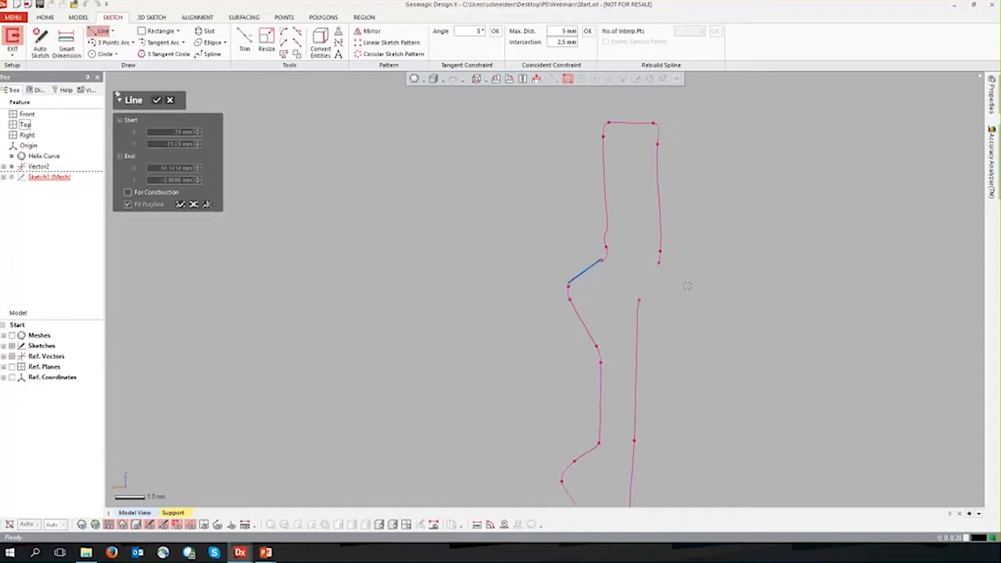
key("Escape")
left_click_drag(554, 307, 607, 342)
left_click(156, 102)
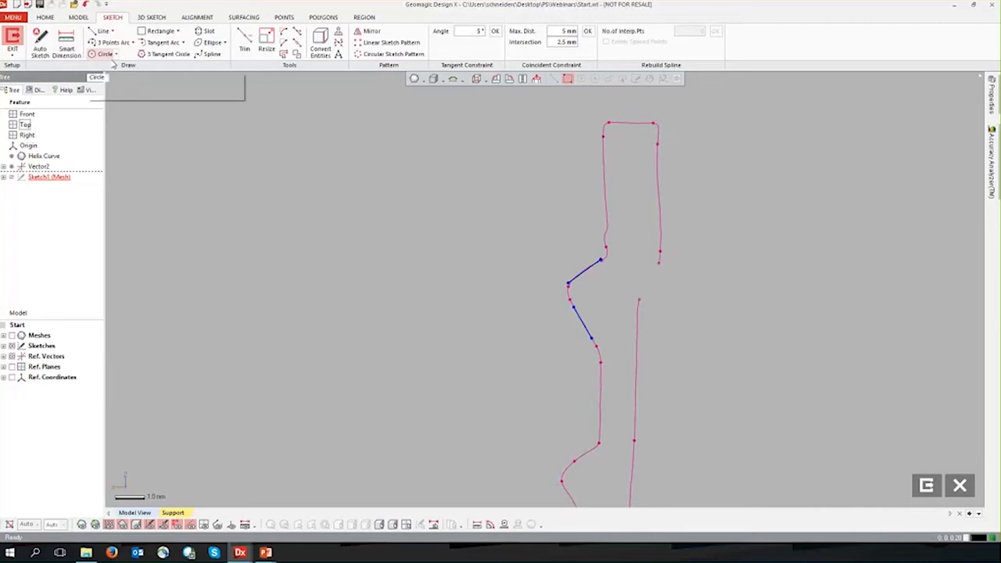
Draw a vertical line about 4.2 mm long behind the thread tooth, inside the lid wall.
left_click(101, 32)
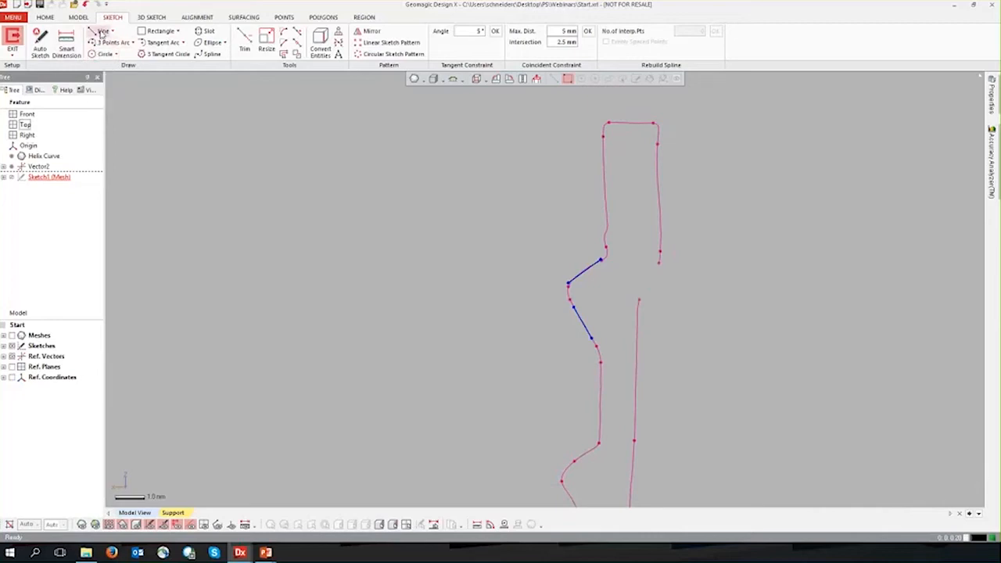
left_click(617, 242)
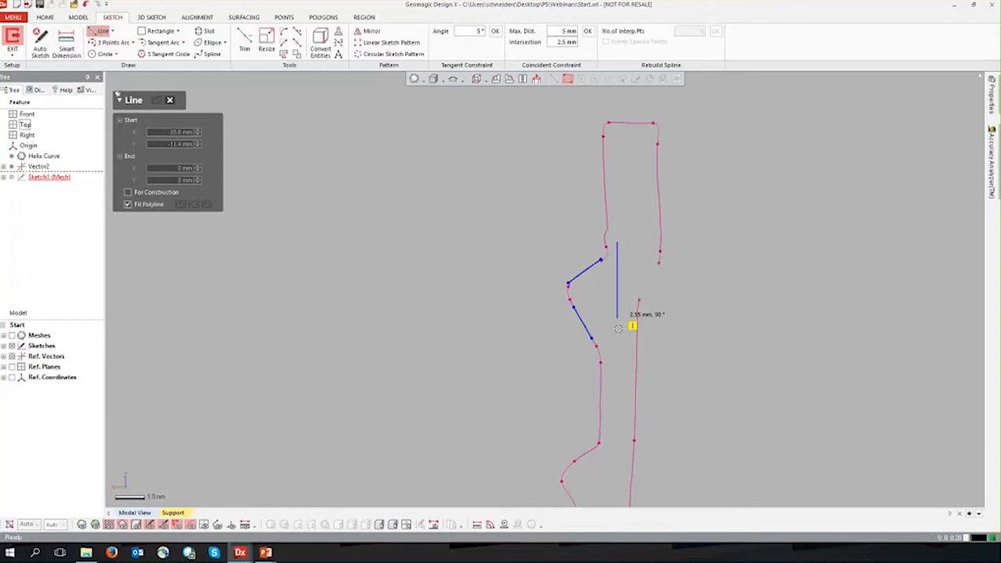
left_click(617, 367)
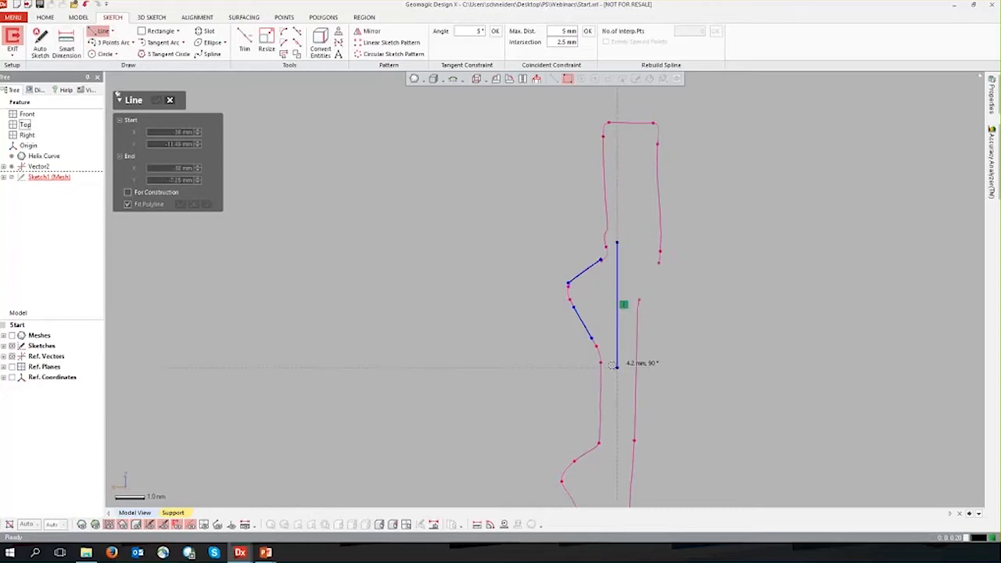
key("Escape")
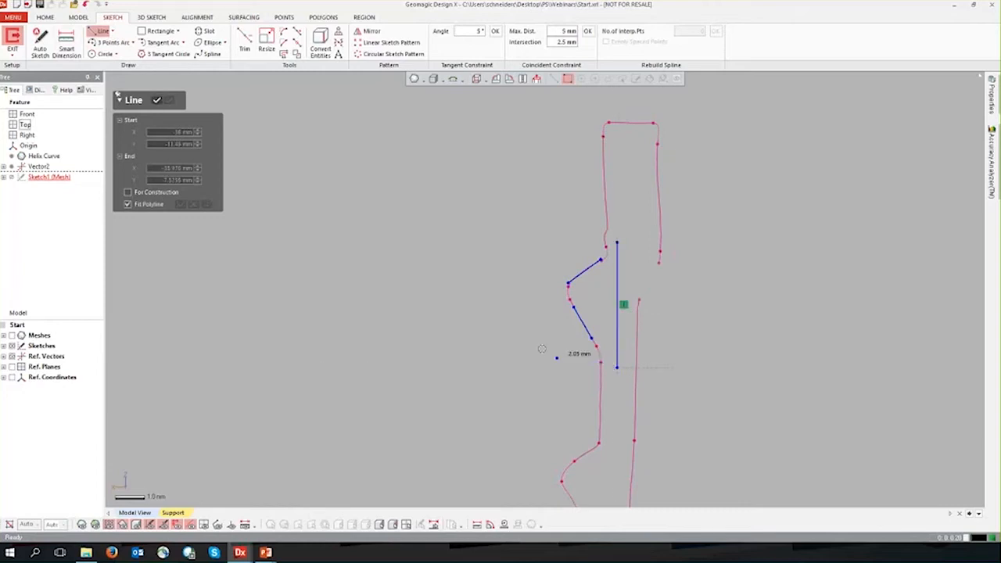
left_click(156, 100)
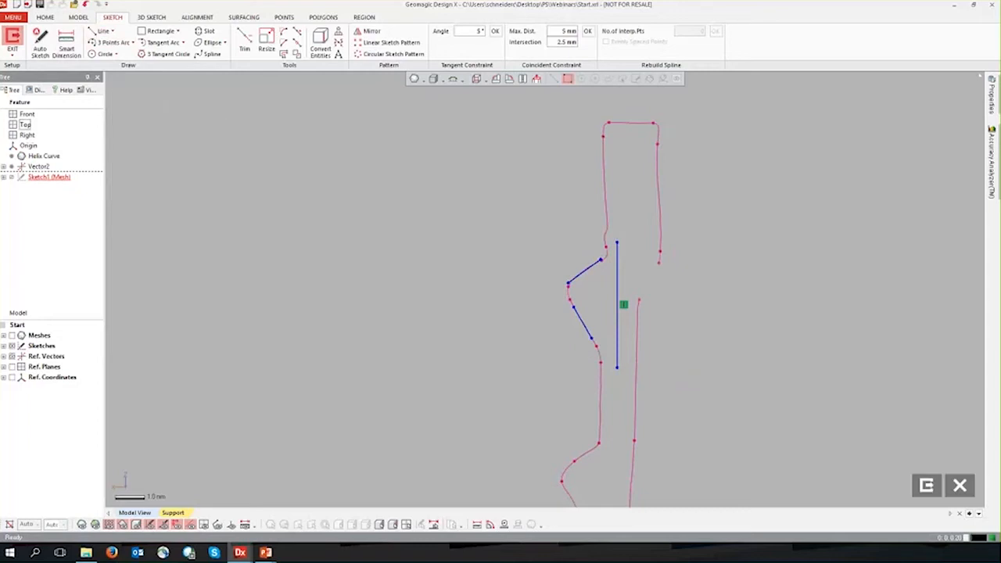
left_click(111, 32)
left_click(118, 53)
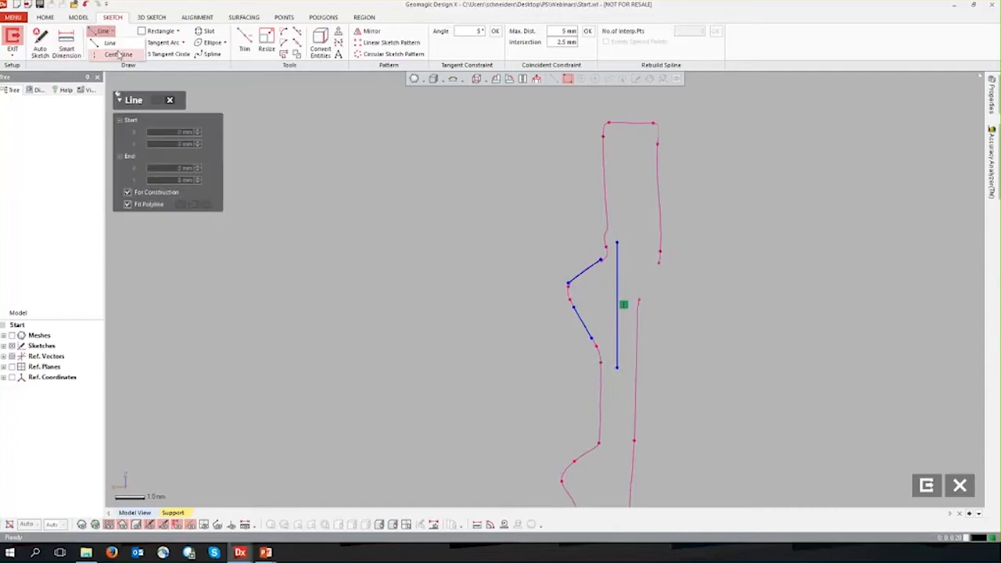
left_click(170, 100)
Join the two flank lines and the vertical line into a closed triangular thread profile with Corner Trim.
left_click(245, 43)
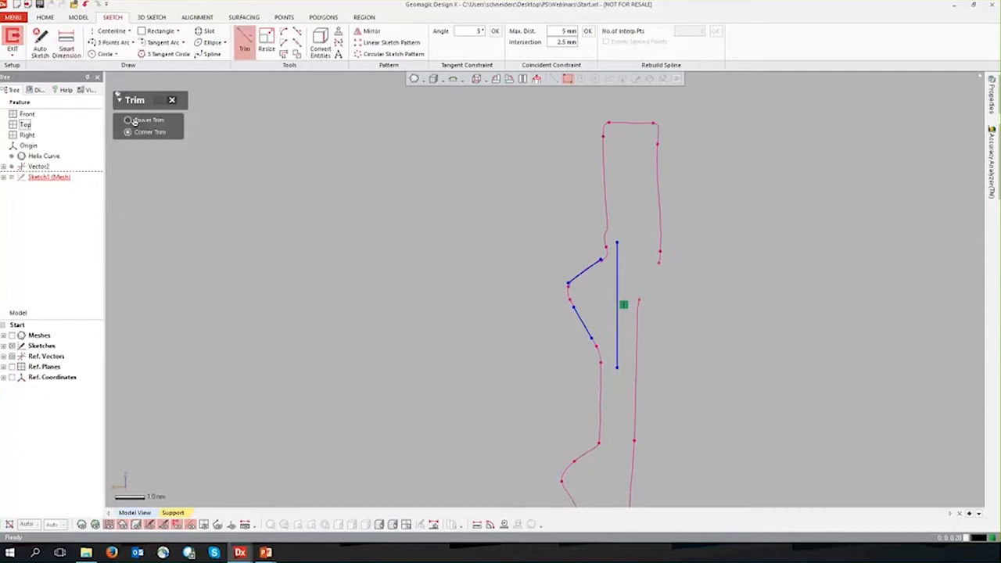
left_click(597, 269)
left_click(583, 320)
left_click(617, 275)
left_click(570, 303)
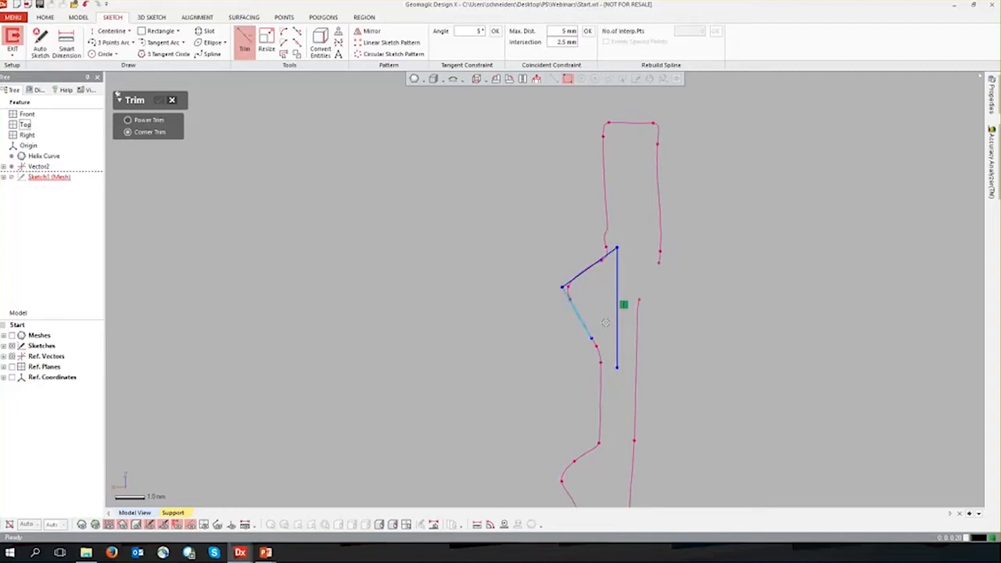
left_click(616, 329)
left_click(159, 100)
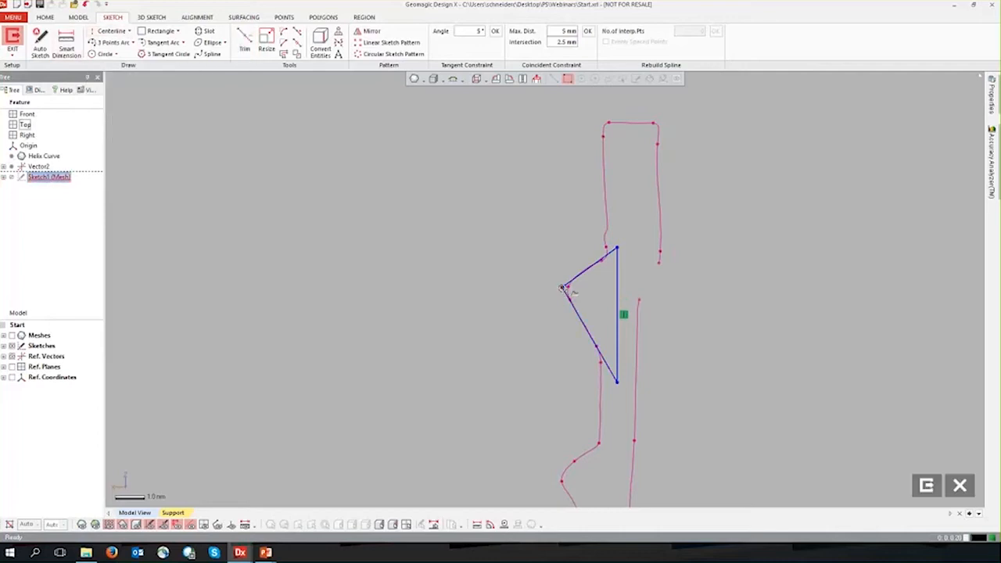
Draw a horizontal construction centerline from the thread tip across and beyond the vertical back line.
left_click(102, 32)
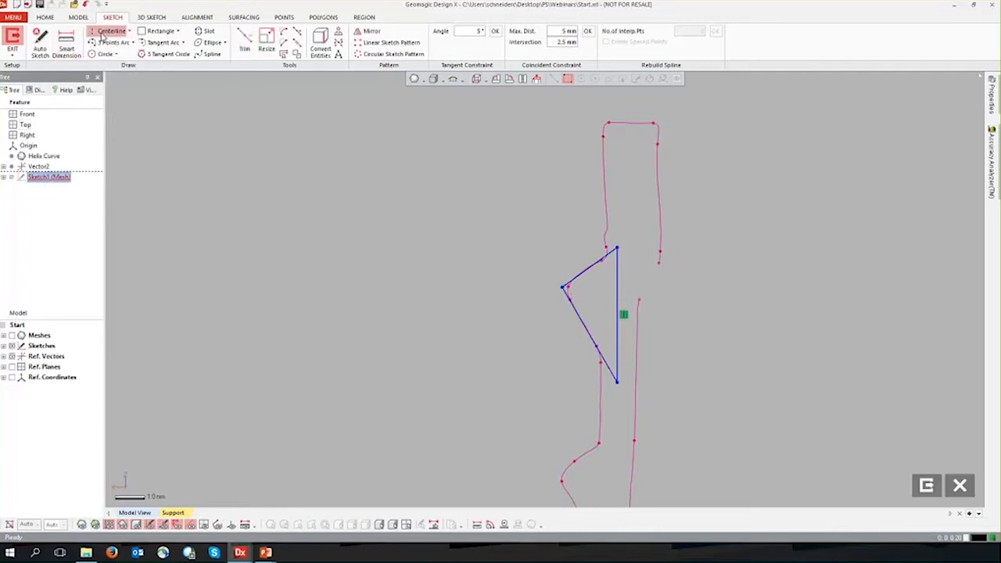
left_click(562, 288)
left_click(646, 287)
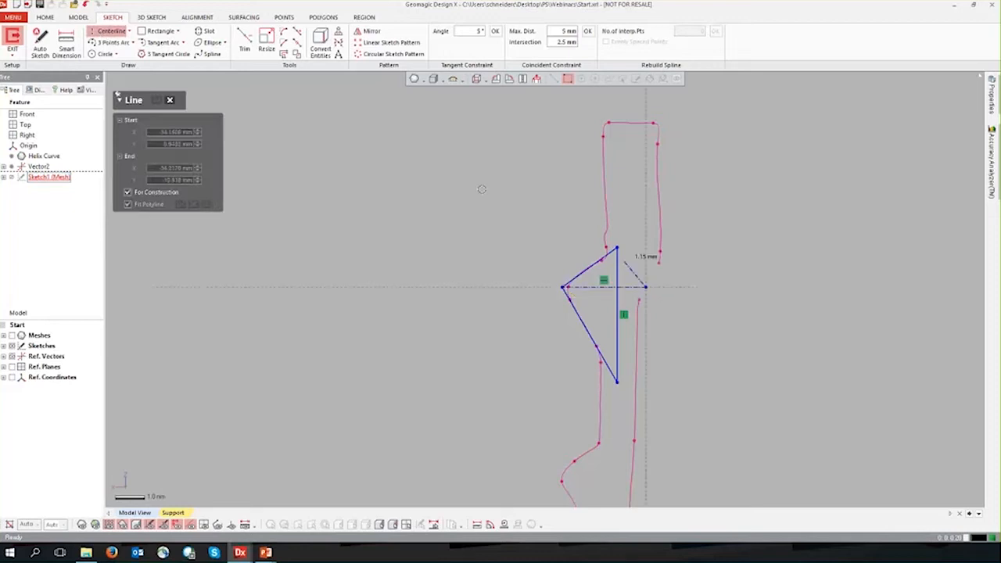
left_click(156, 100)
Dimension the angle between the upper flank line and the horizontal centerline.
left_click(65, 47)
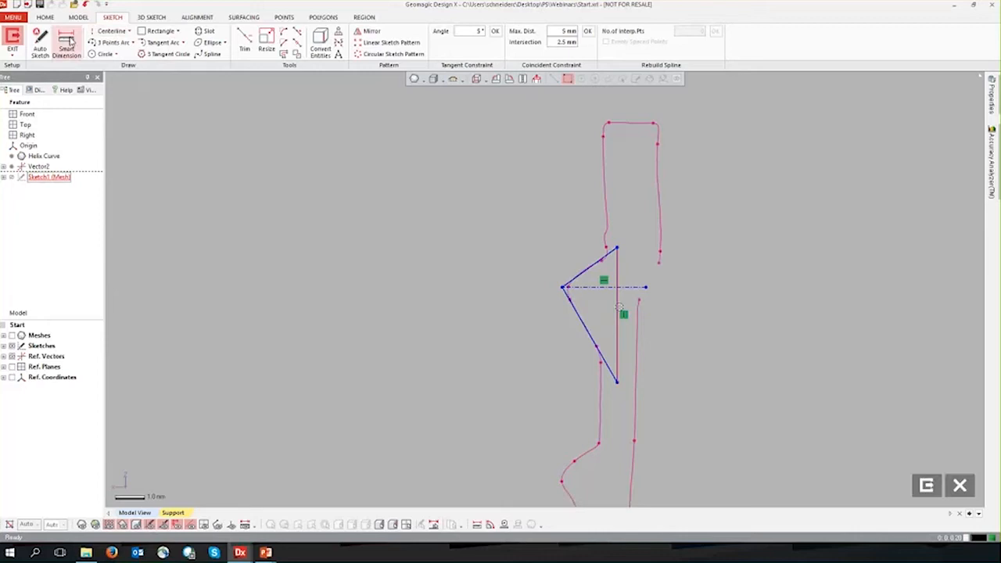
left_click(586, 270)
left_click(590, 287)
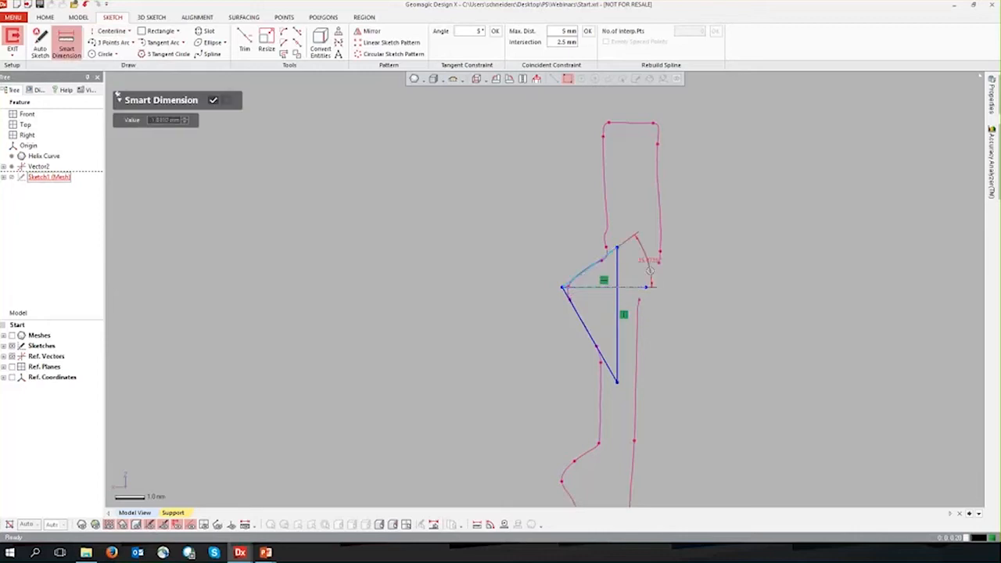
left_click(639, 258)
left_click(214, 101)
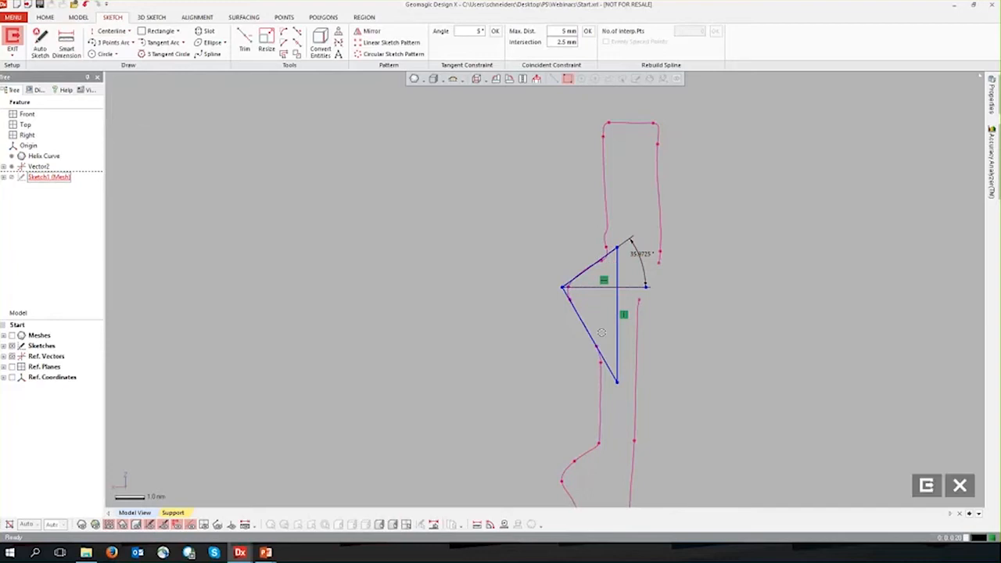
Shift the triangle's vertical back line slightly toward the thread tip and check the profile against the section polyline.
left_click_drag(617, 325, 611, 323)
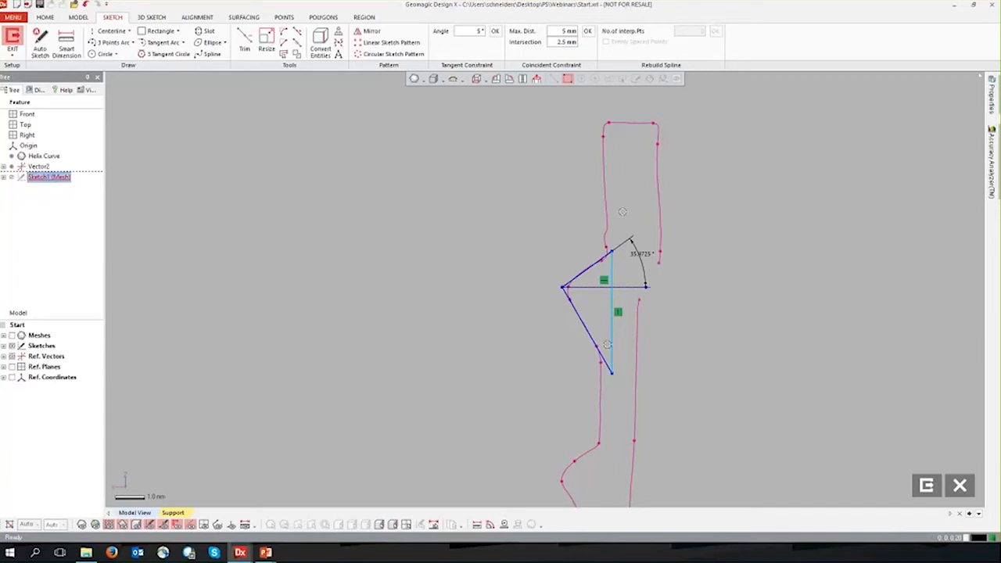
left_click(722, 312)
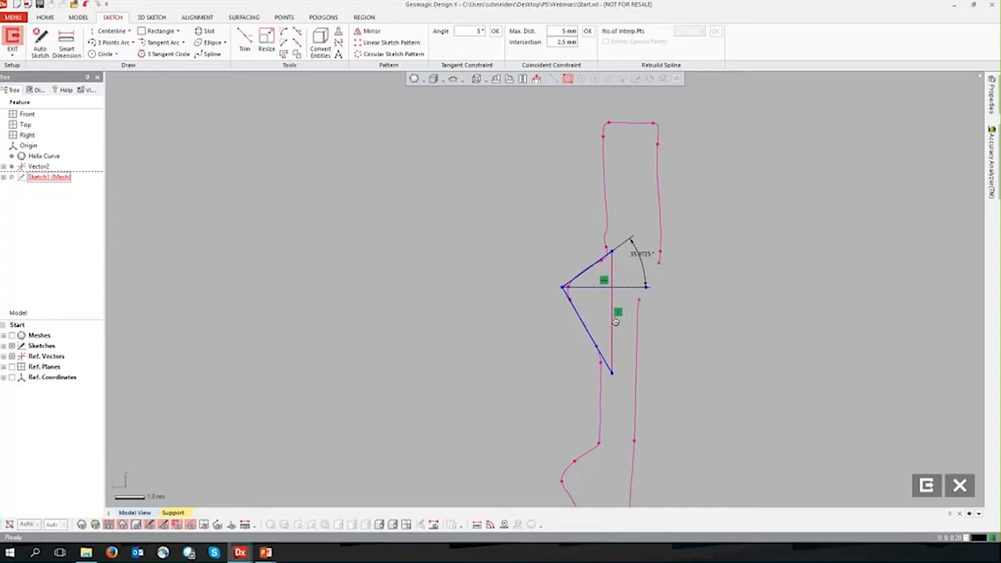
scroll(563, 288, "up", 6)
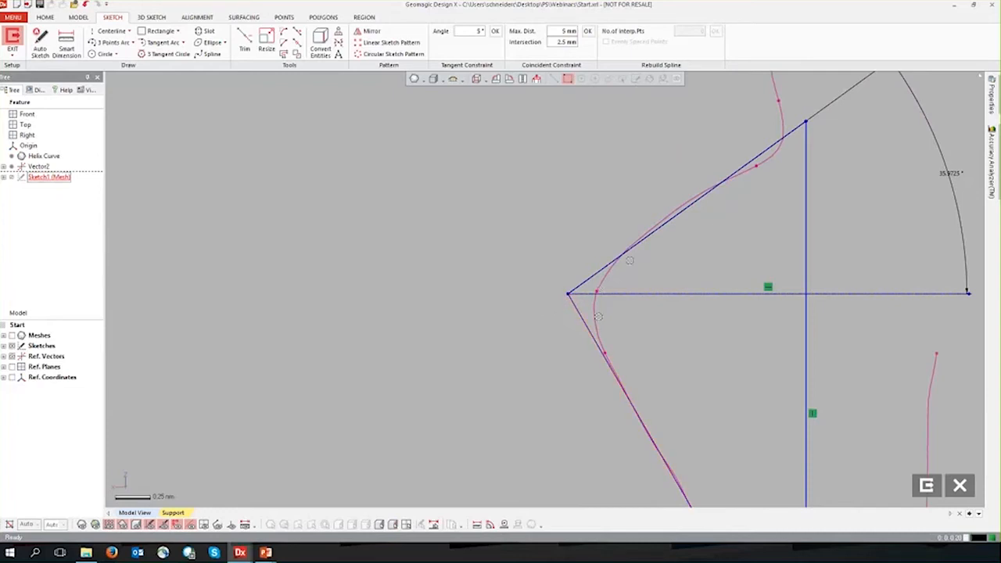
scroll(605, 352, "down", 3)
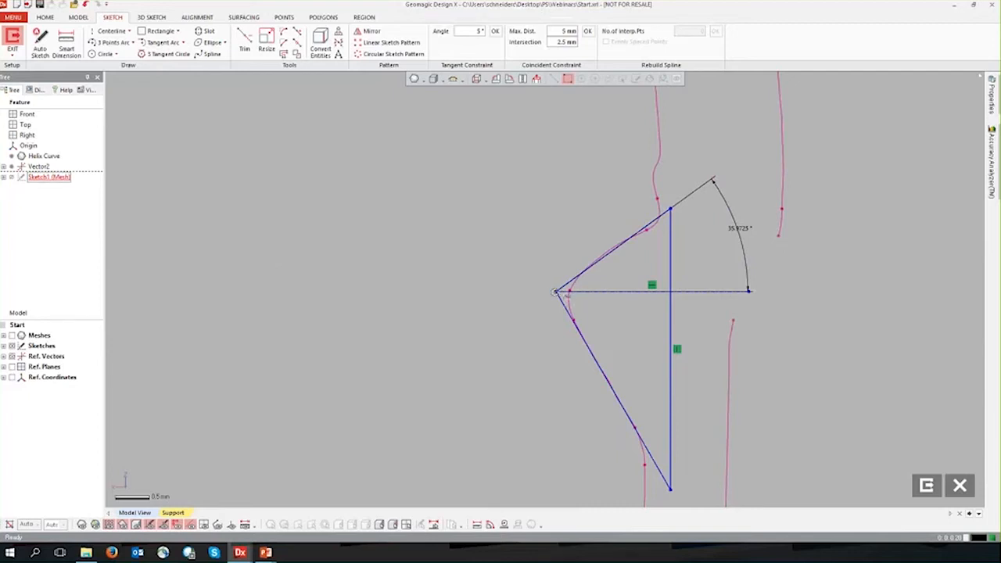
Finish the thread profile sketch, show the lid mesh again and inspect the profile's position on the inner thread.
left_click(927, 485)
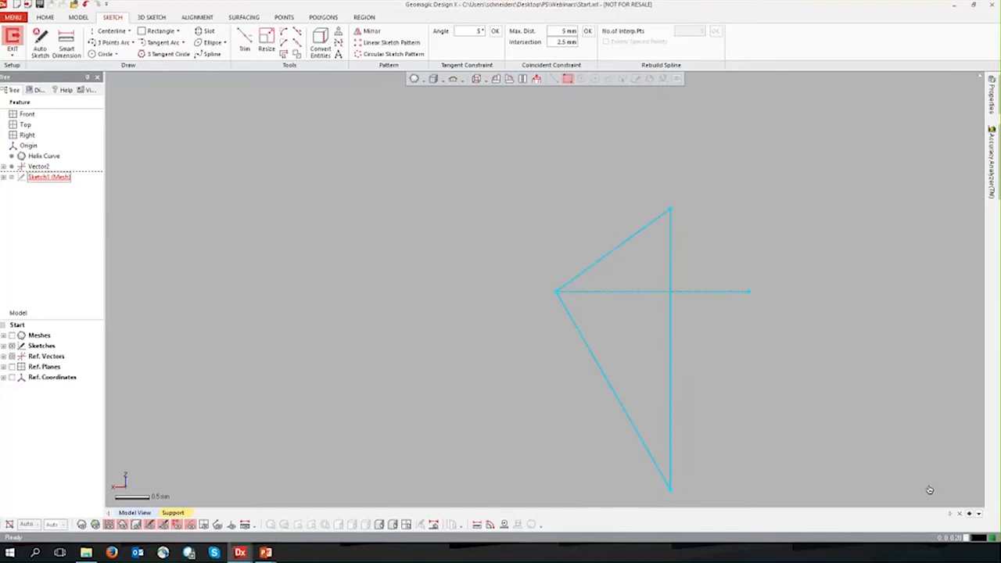
left_click(83, 525)
scroll(277, 336, "down", 8)
mouse_move(278, 337)
right_mouse_down()
mouse_move(532, 415)
mouse_move(337, 196)
mouse_move(284, 196)
mouse_move(299, 279)
mouse_move(384, 362)
right_mouse_up()
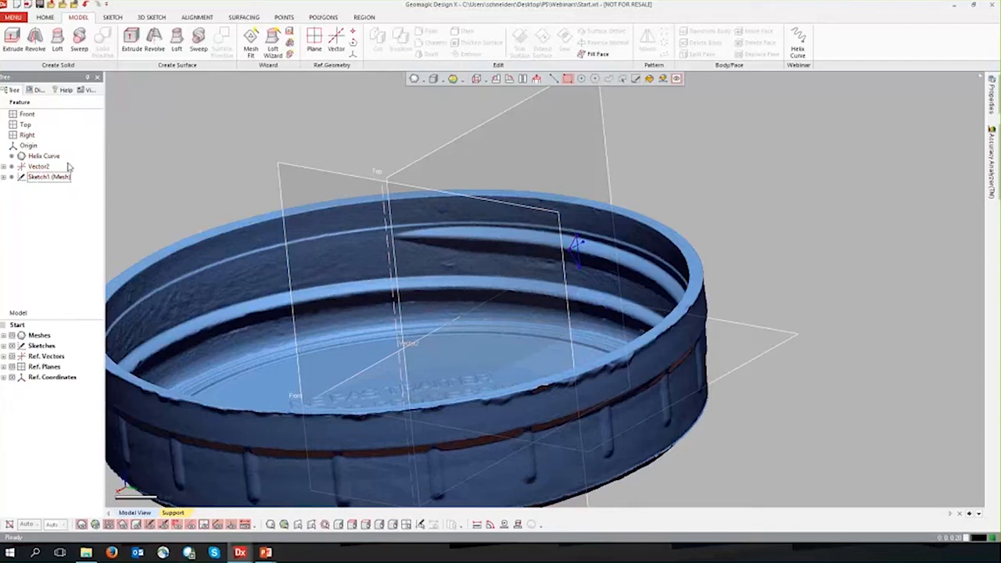
right_click_drag(163, 210, 216, 190)
right_click_drag(747, 367, 622, 394)
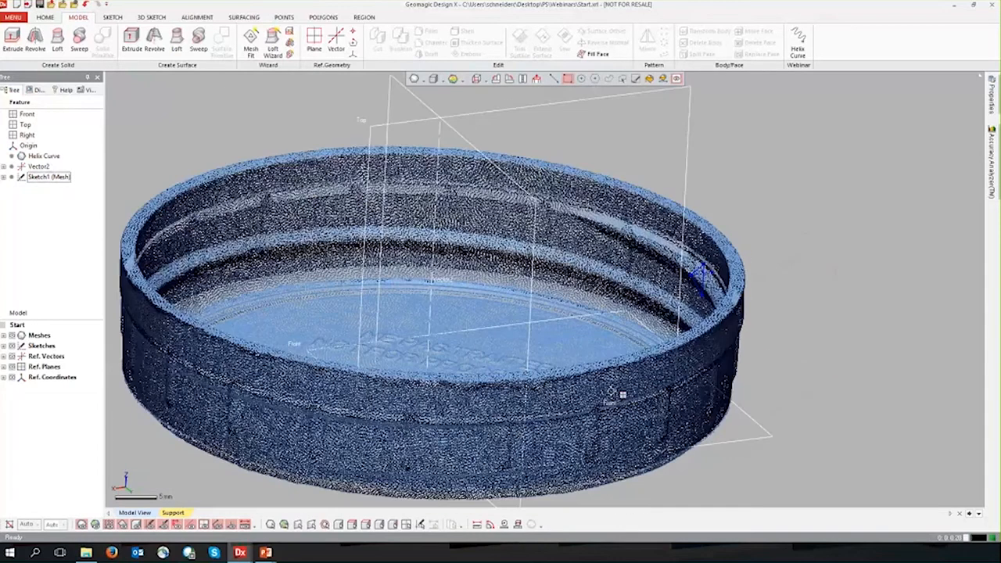
View the ribbon customization settings with their available commands, and close them without changes.
right_click_drag(543, 473, 598, 459)
scroll(597, 460, "down", 4)
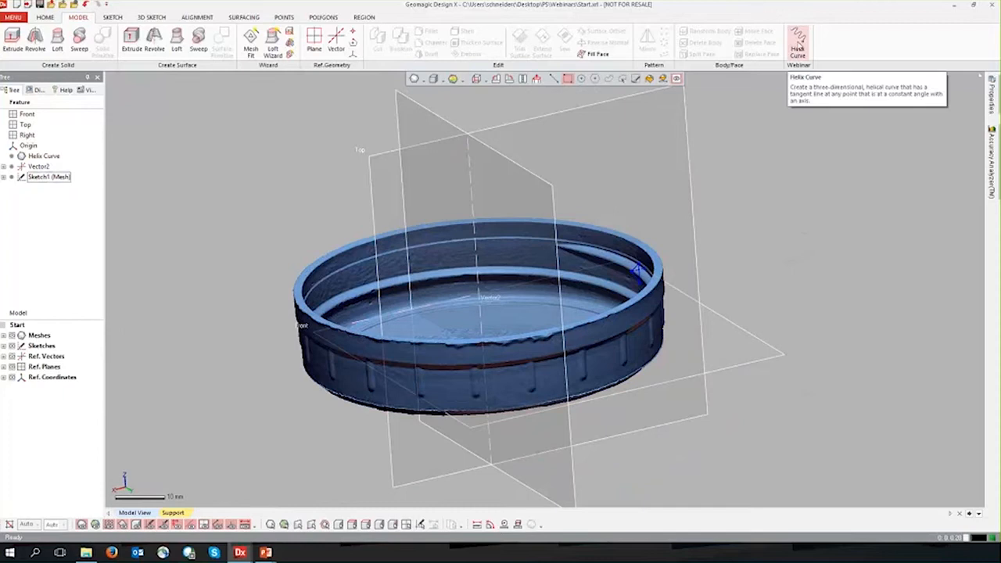
right_click(833, 40)
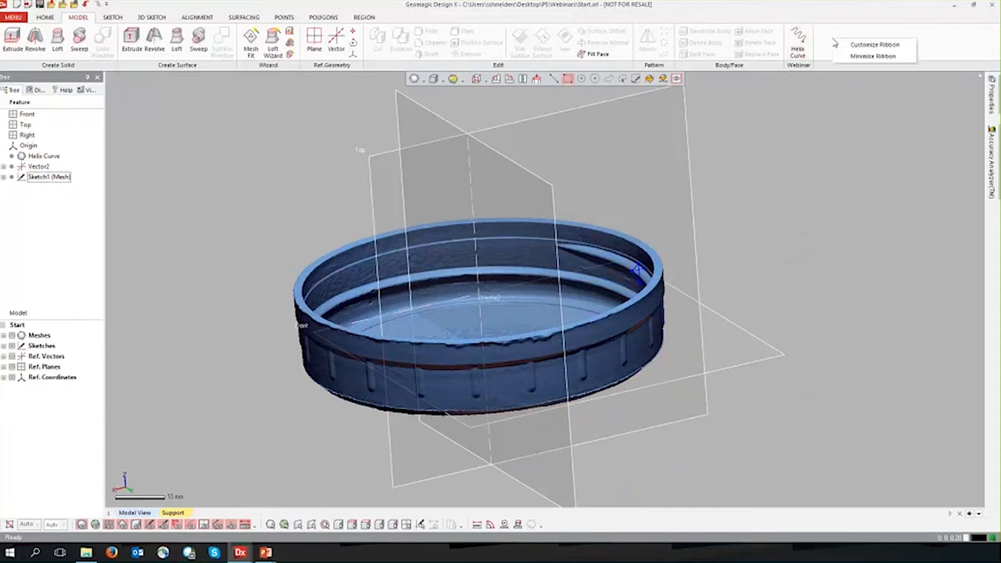
left_click(875, 46)
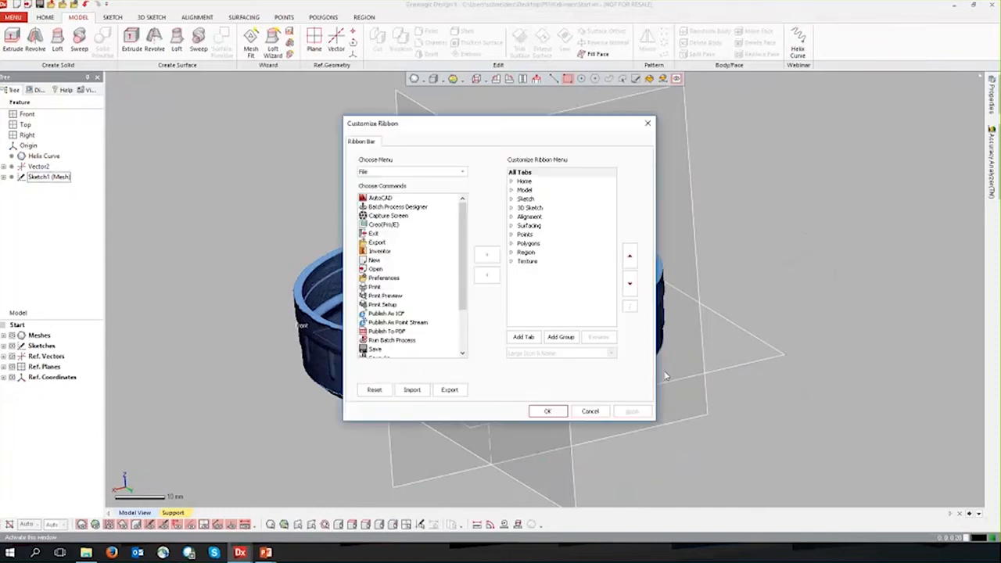
left_click(546, 412)
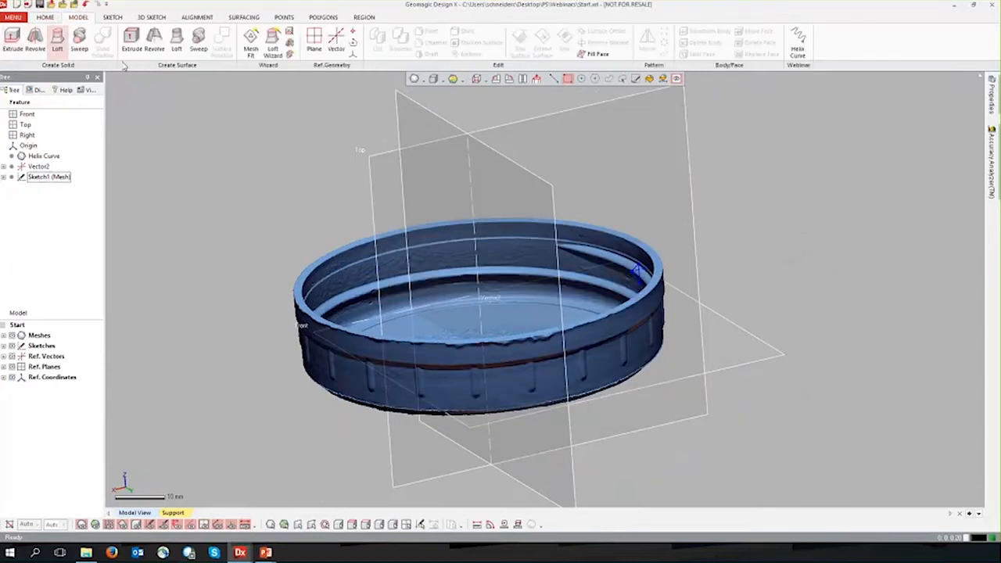
Start a constant helix curve from the modeling features with Vector2 as its axis.
left_click(11, 18)
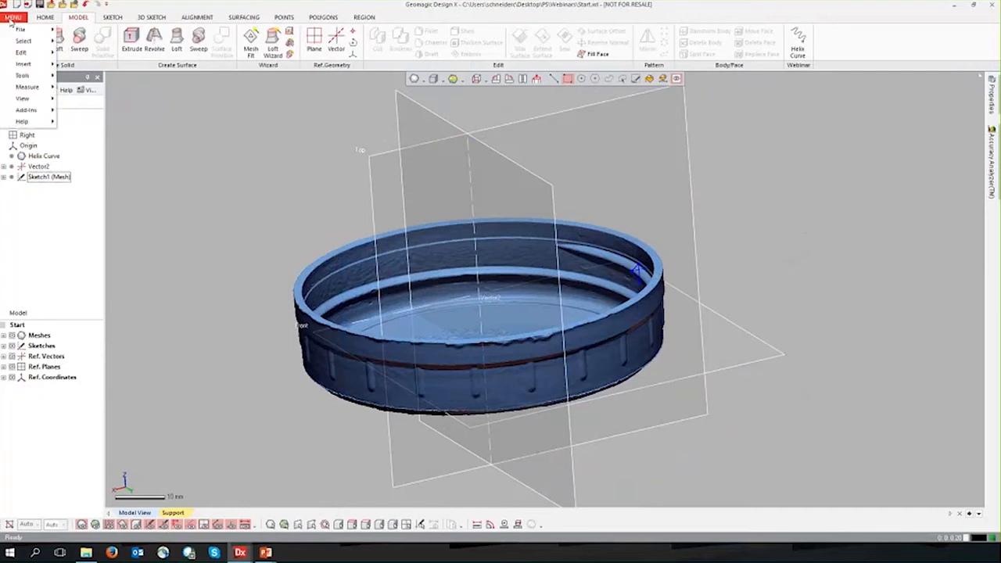
mouse_move(34, 65)
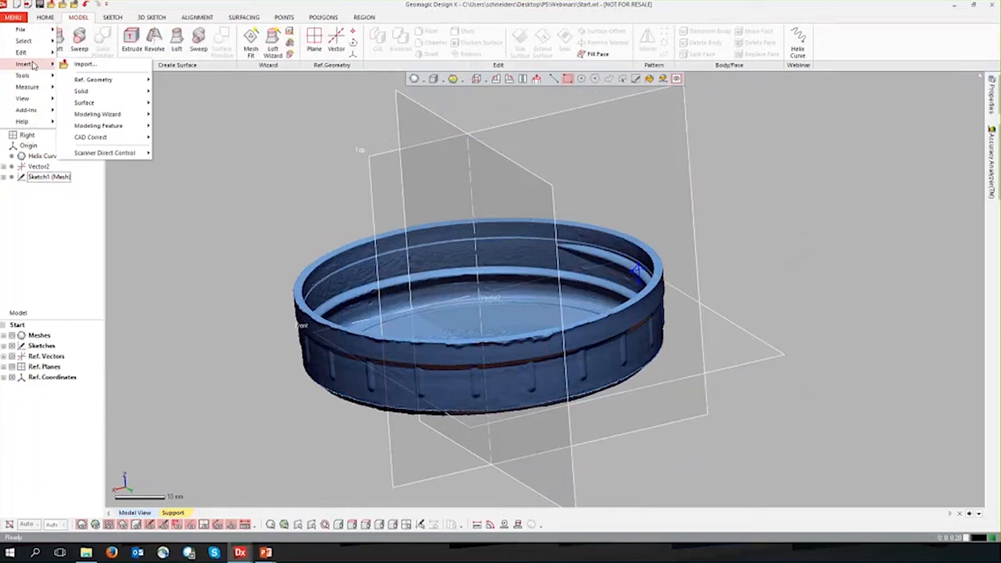
mouse_move(121, 126)
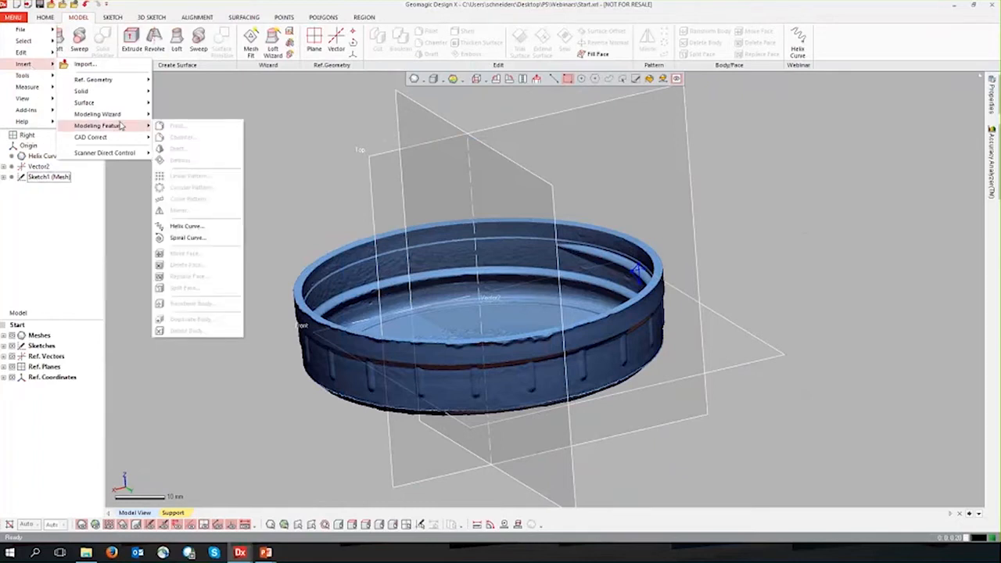
left_click(210, 227)
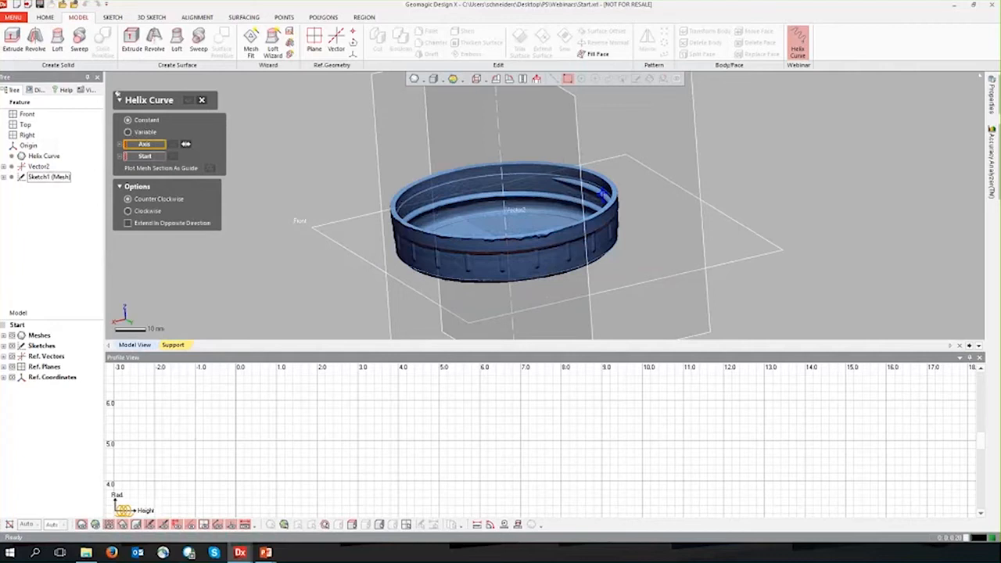
scroll(323, 173, "up", 6)
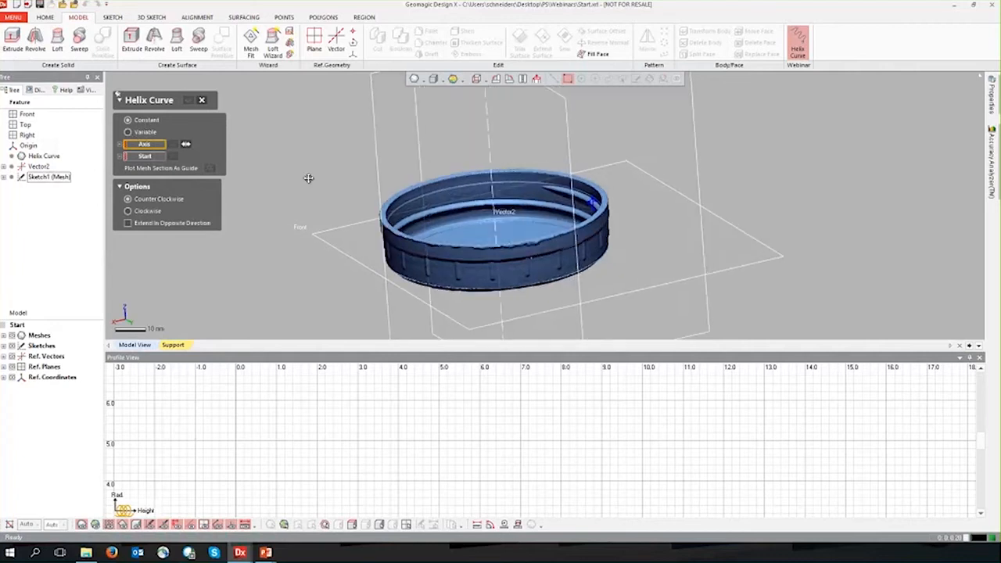
scroll(320, 161, "down", 4)
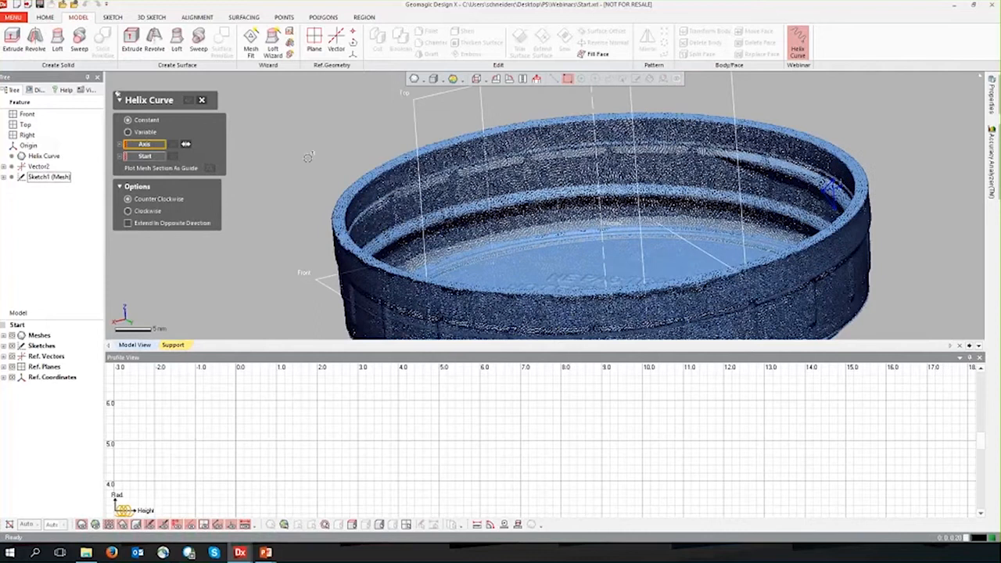
scroll(494, 157, "down", 2)
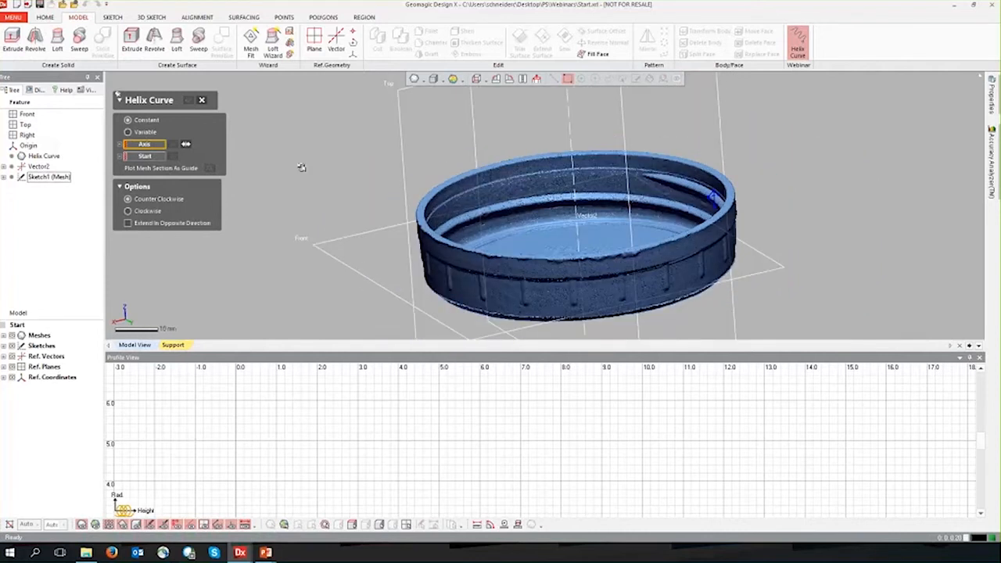
left_click(577, 172)
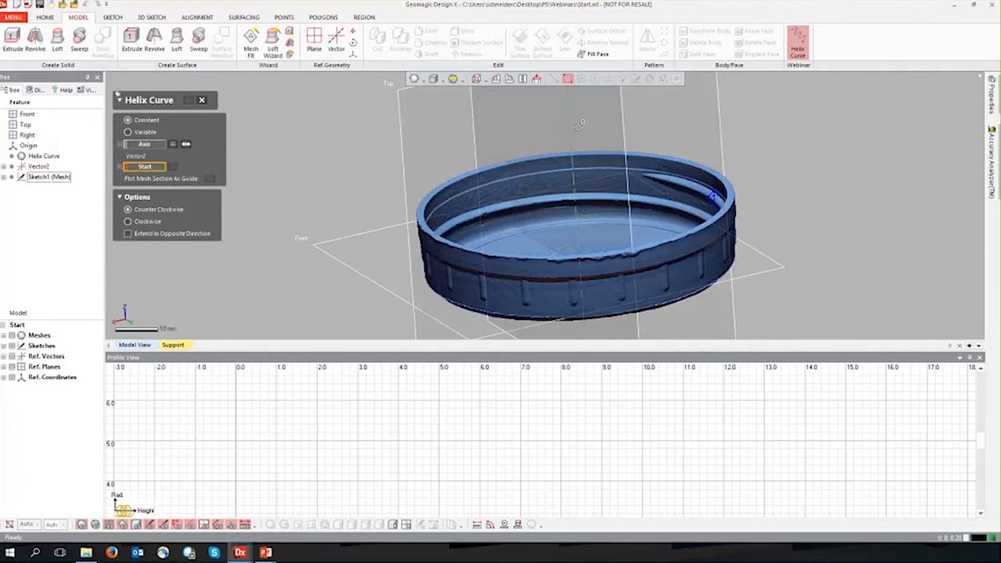
Set the helix start point at the tip of the sketched triangular thread profile on the lid's inner wall.
right_click_drag(282, 271, 269, 289, "ctrl")
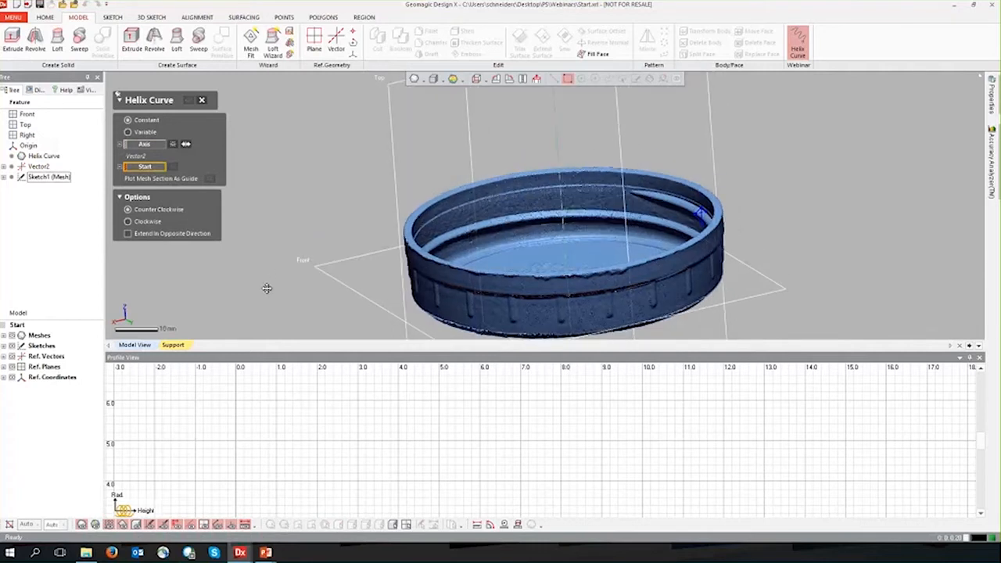
left_click(133, 169)
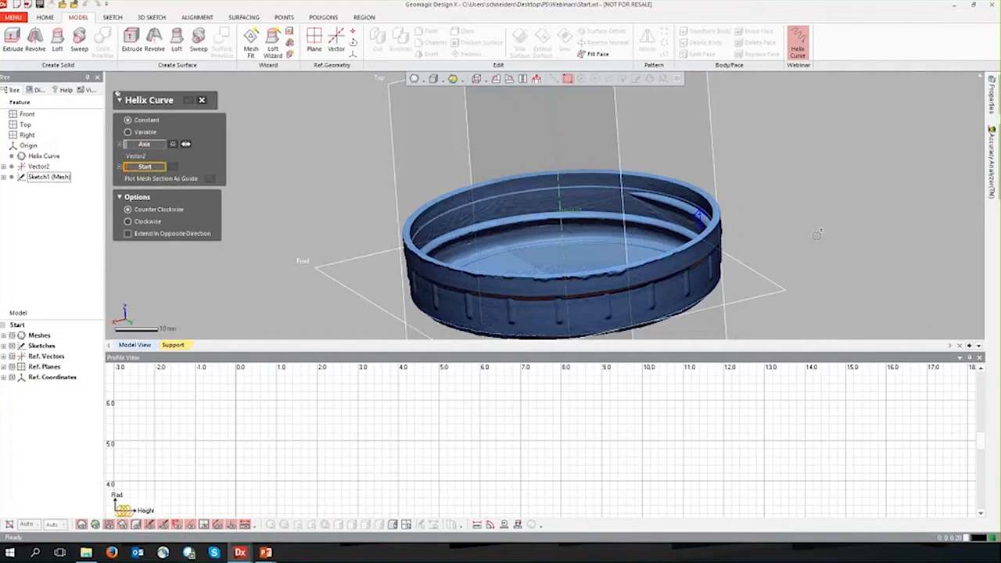
scroll(560, 194, "up", 5)
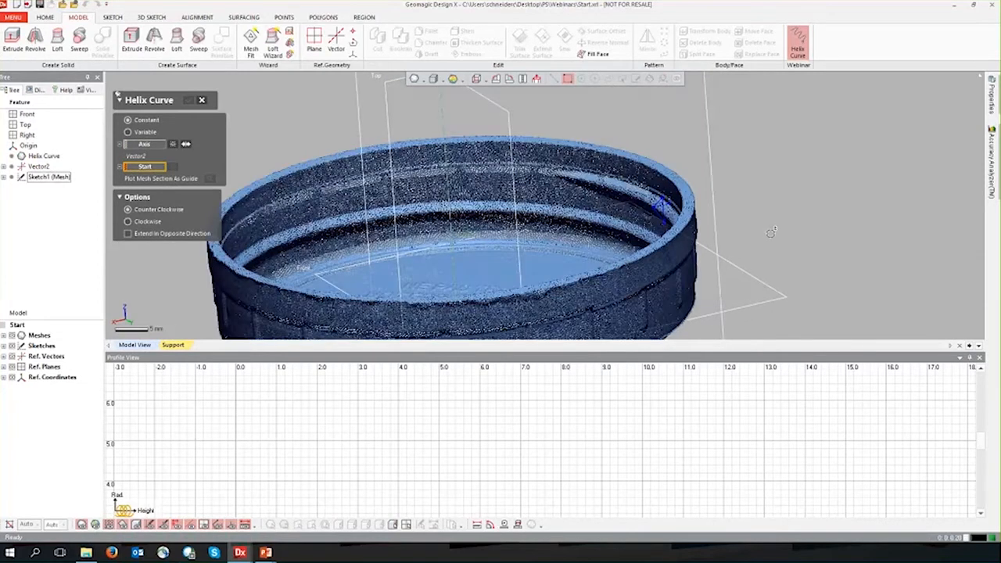
left_click(562, 189)
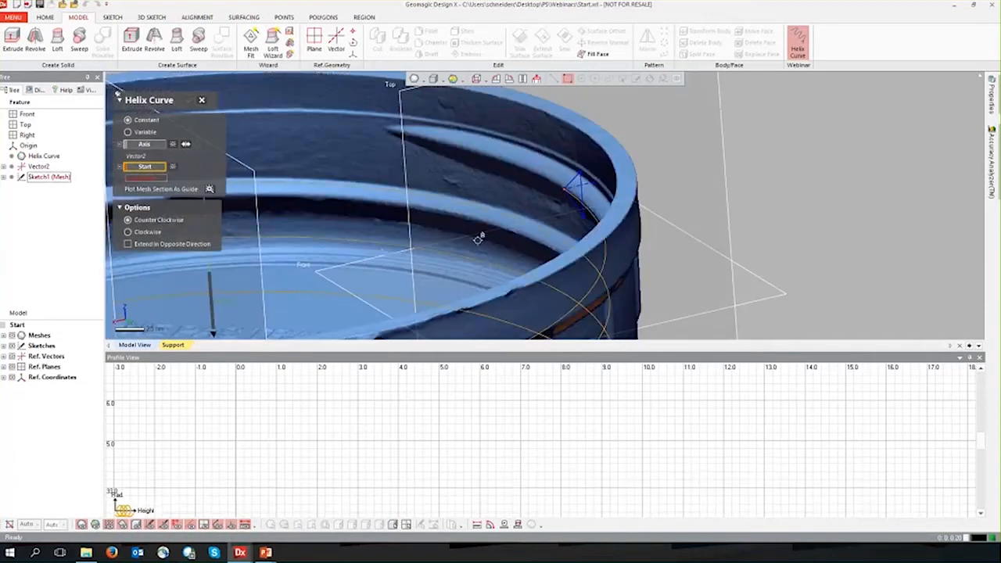
scroll(476, 235, "down", 5)
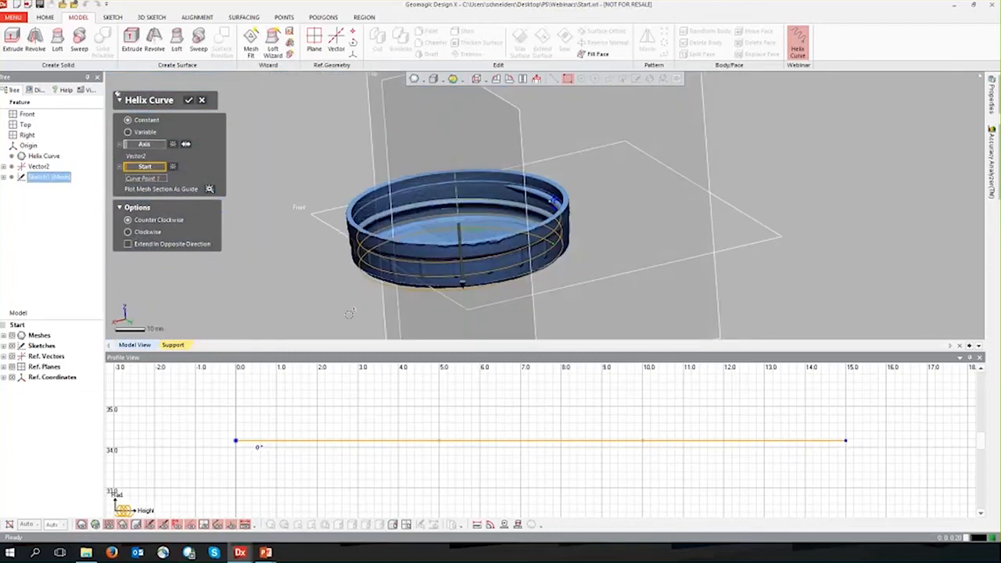
right_click_drag(349, 314, 322, 311)
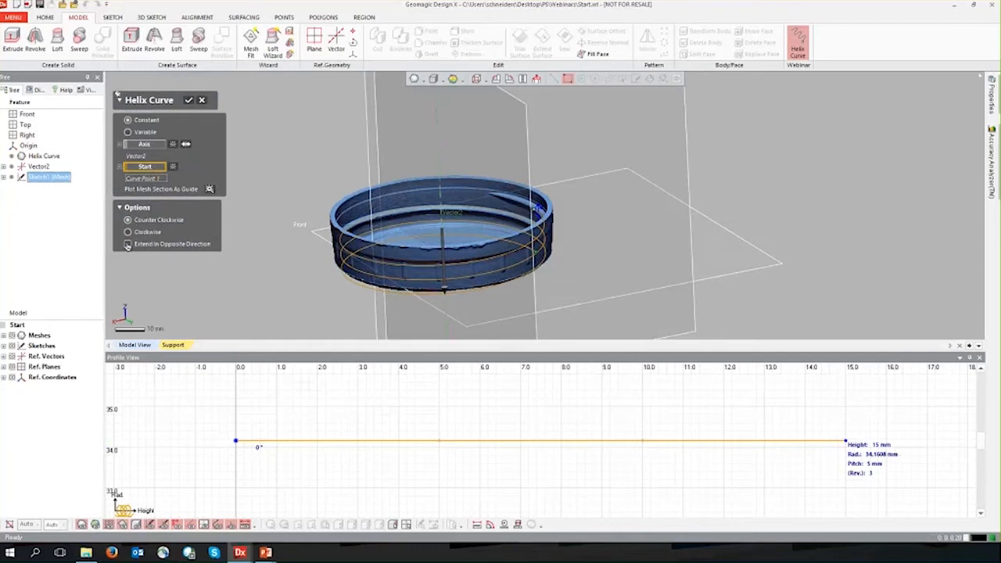
Try extending the helix curve in the opposite direction, and switch the extension off again.
right_click_drag(430, 268, 508, 238)
scroll(570, 219, "up", 4)
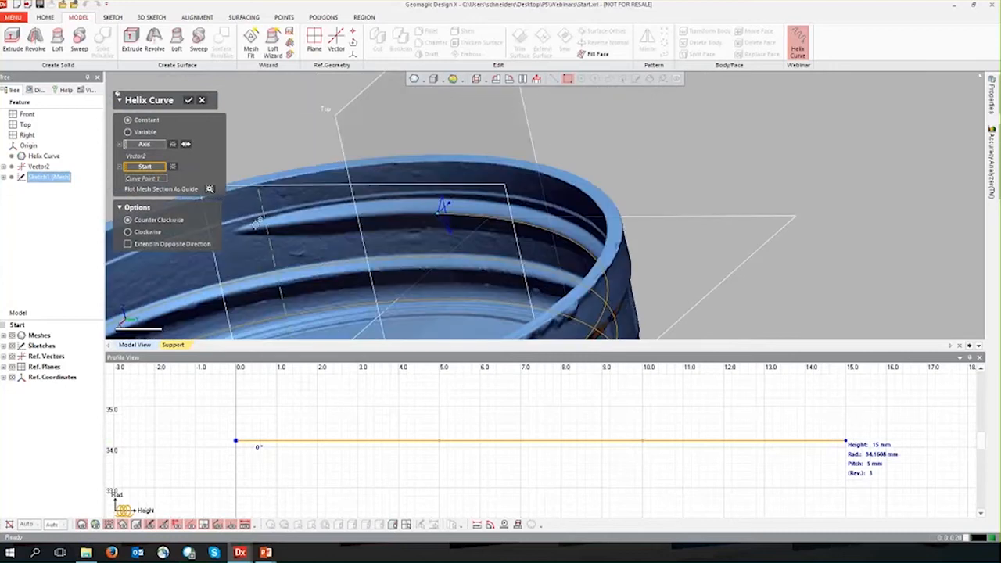
scroll(452, 249, "down", 4)
right_click_drag(453, 252, 502, 271)
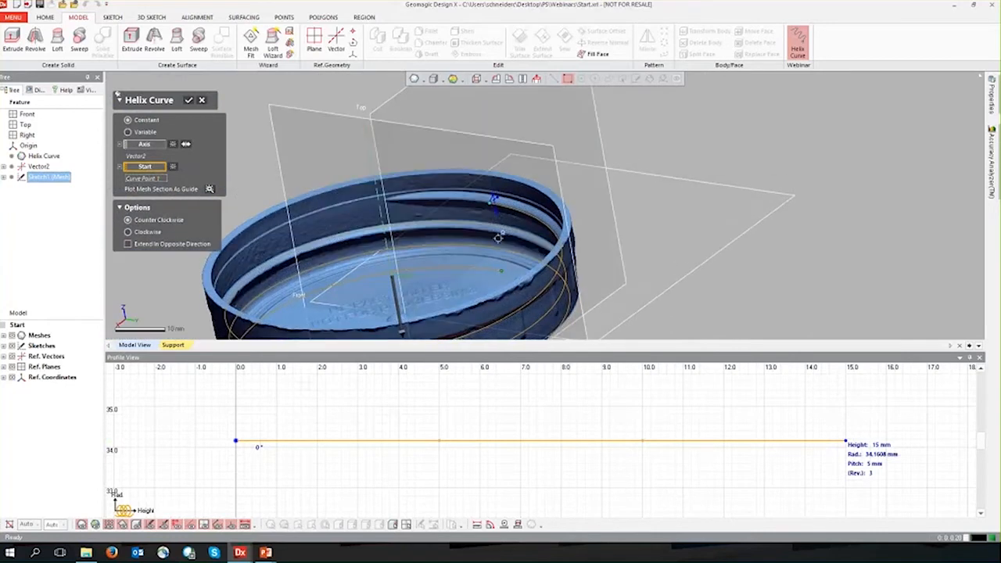
left_click(128, 246)
right_click_drag(336, 232, 309, 298)
left_click(128, 244)
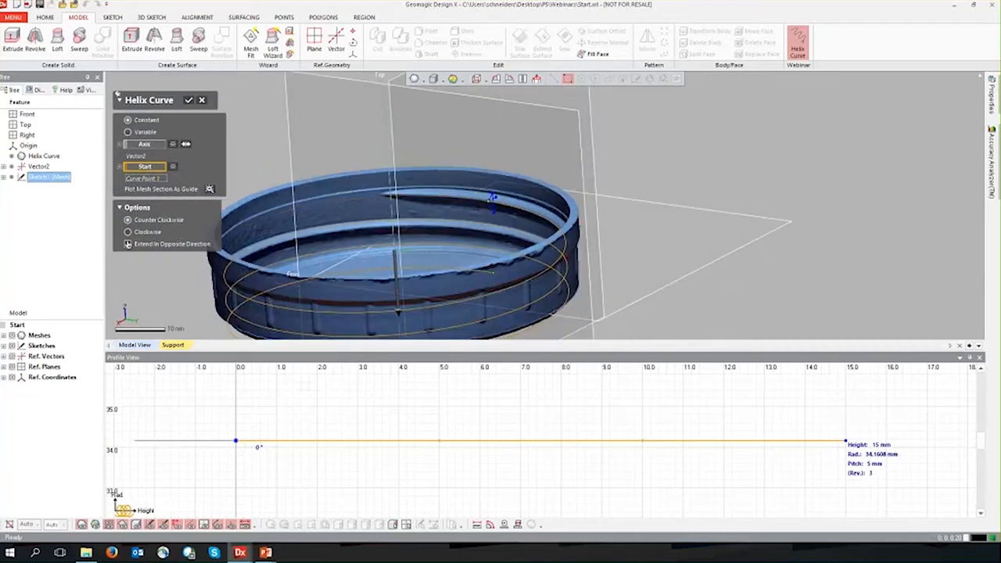
right_click_drag(265, 169, 266, 193, "ctrl")
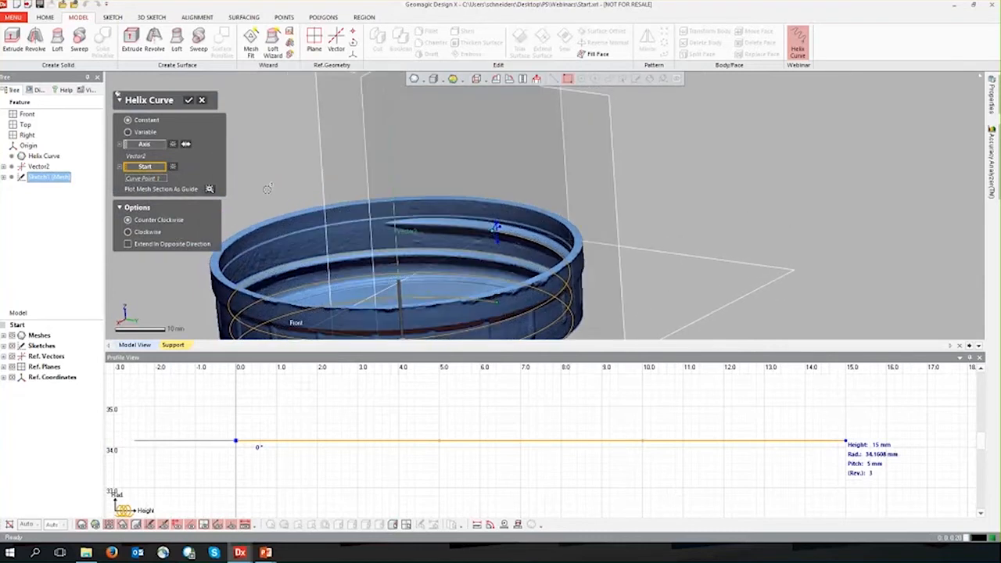
Plot the mesh section as a guide for the helix and enlarge the profile view.
left_click(210, 189)
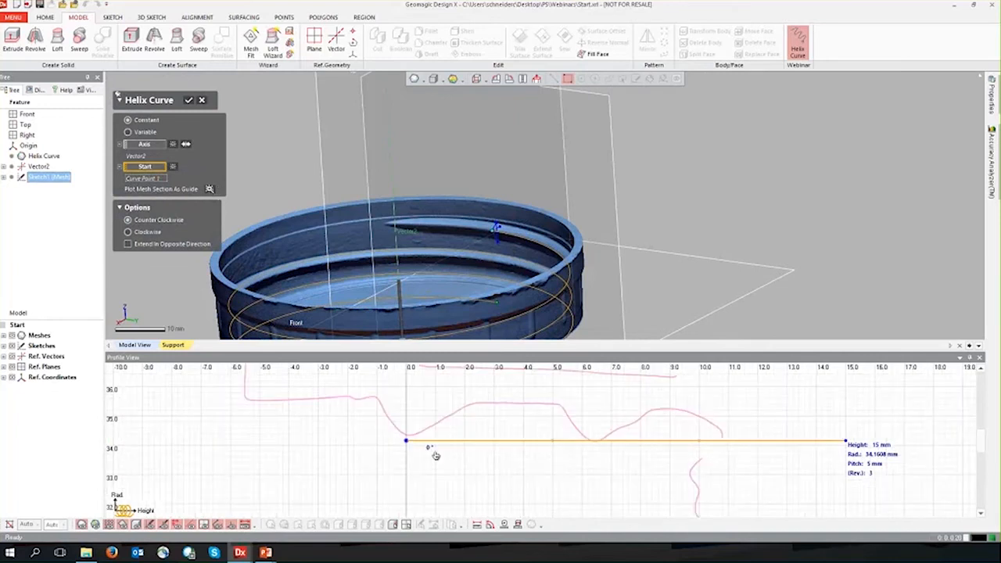
scroll(450, 464, "down", 1)
scroll(450, 464, "down", 3)
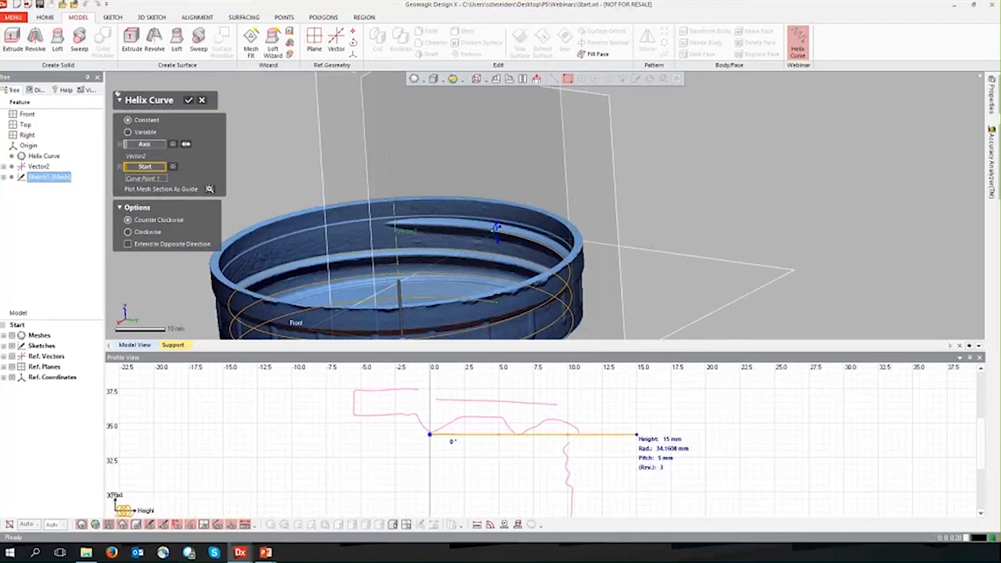
scroll(472, 477, "down", 3)
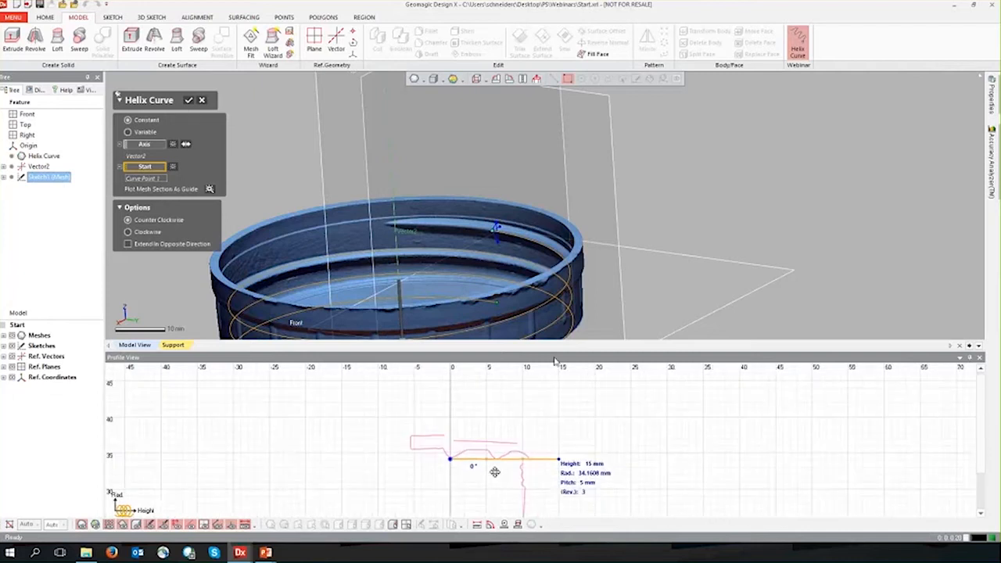
left_click_drag(552, 352, 542, 241)
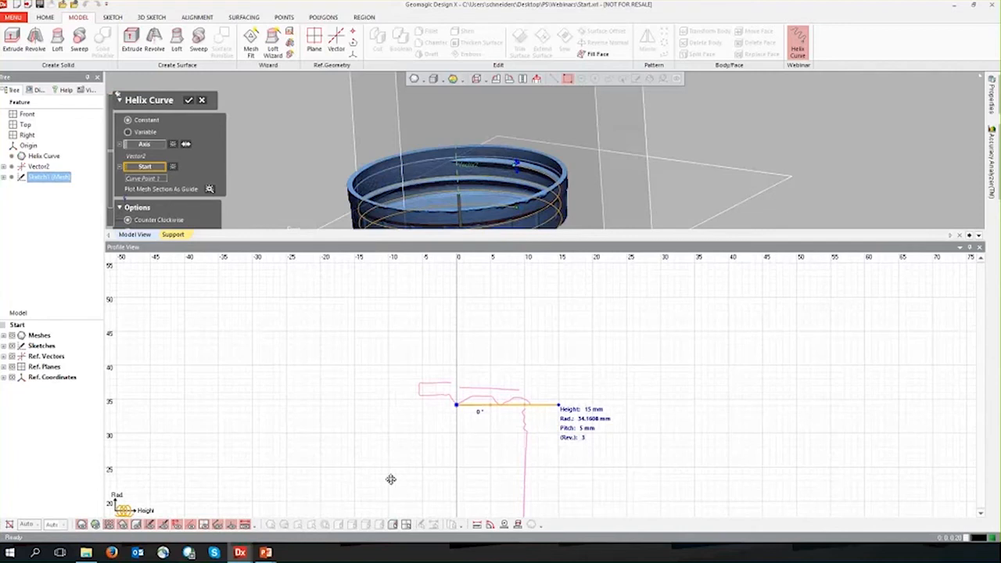
Examine the lid's complete plotted cross-section on both sides of the axis.
middle_click_drag(391, 478, 396, 409)
scroll(397, 408, "down", 1)
scroll(397, 407, "down", 2)
middle_click_drag(407, 455, 411, 391)
scroll(411, 391, "down", 2)
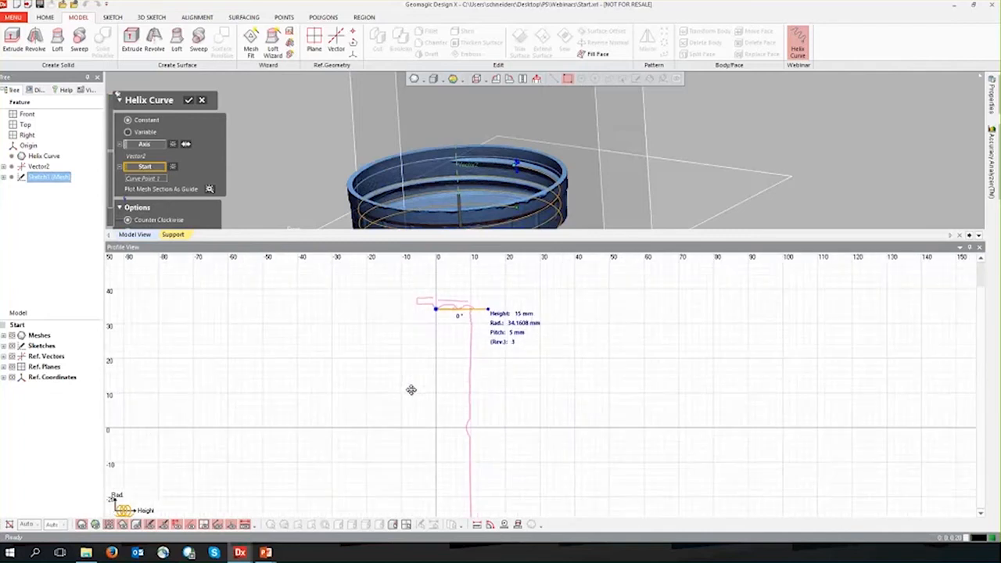
middle_click_drag(345, 453, 345, 424)
right_click_drag(342, 418, 344, 425)
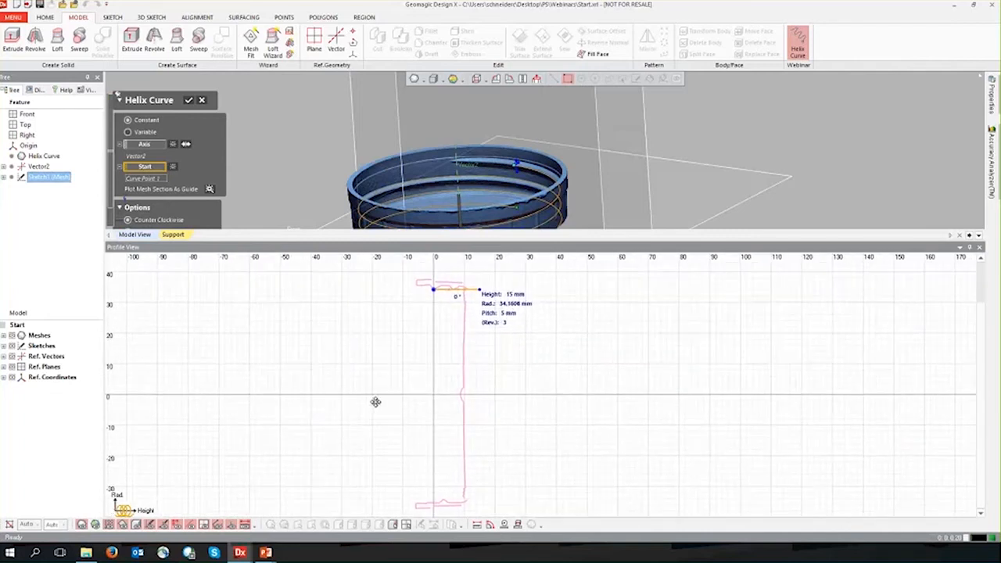
Compare the helix line with the plotted thread crests, then shrink the profile view and inspect the helix from the lid's side.
right_click_drag(378, 317, 385, 380)
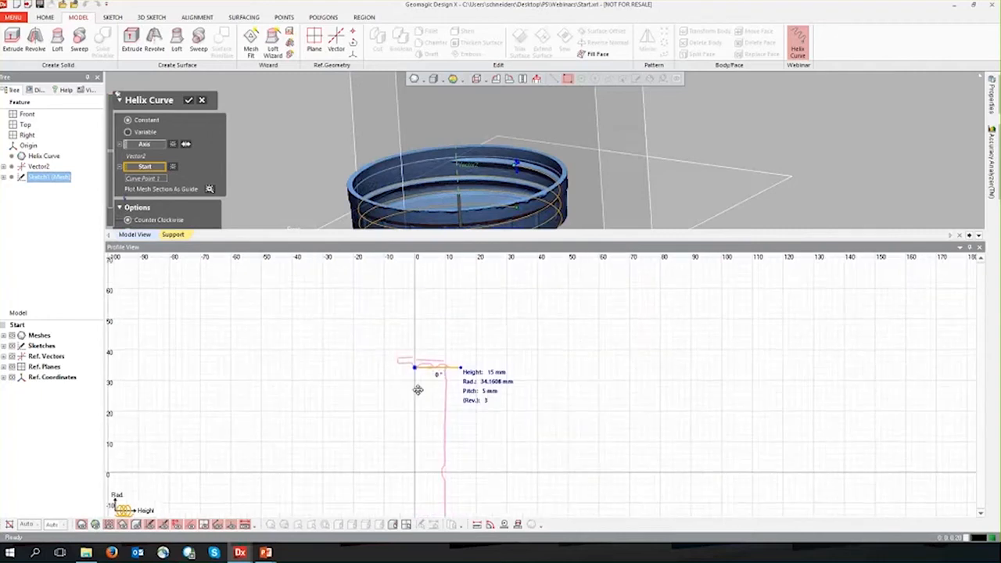
scroll(422, 380, "up", 2)
scroll(423, 381, "up", 8)
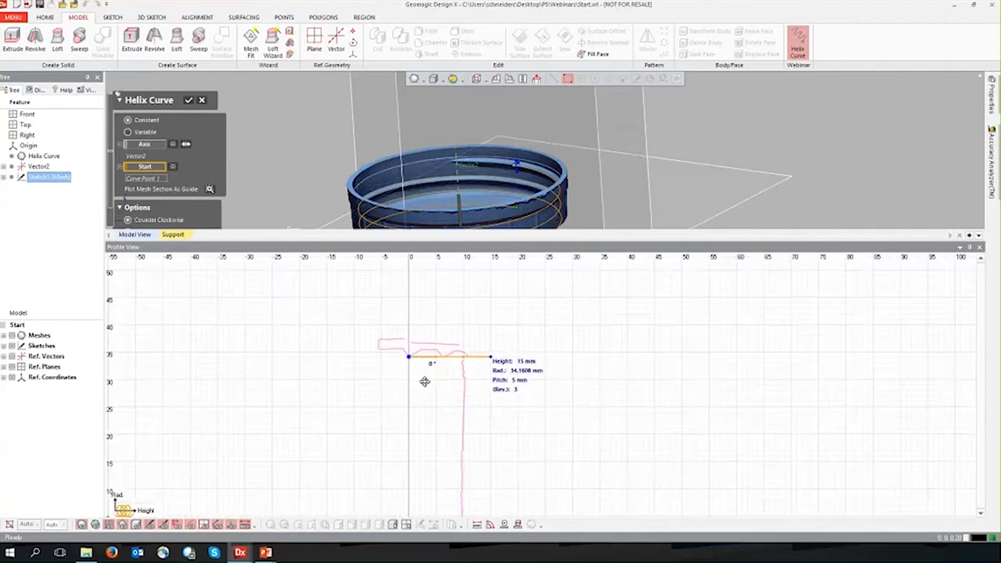
right_click_drag(433, 345, 448, 385)
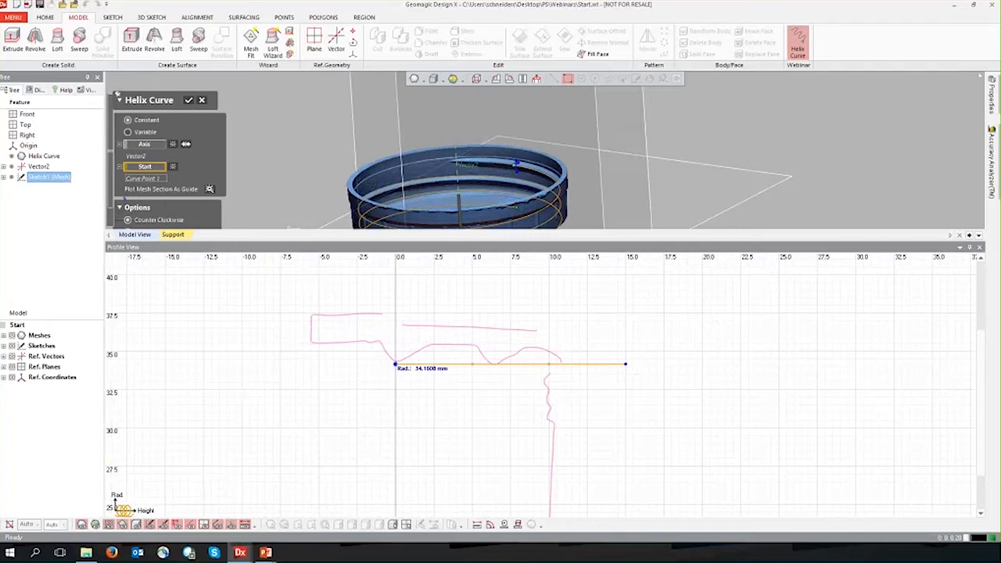
middle_click_drag(552, 302, 594, 351)
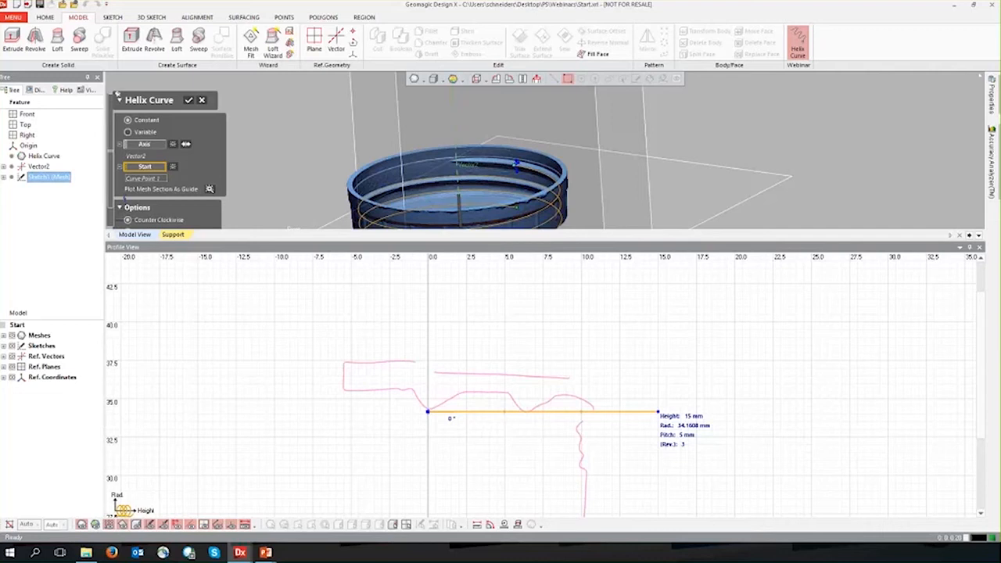
scroll(532, 433, "up", 6)
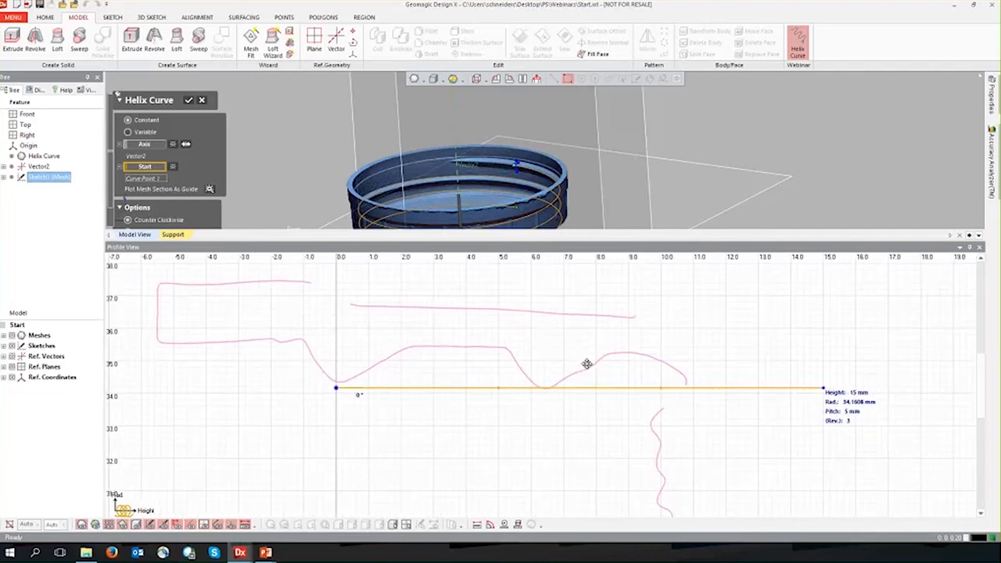
scroll(342, 457, "down", 6)
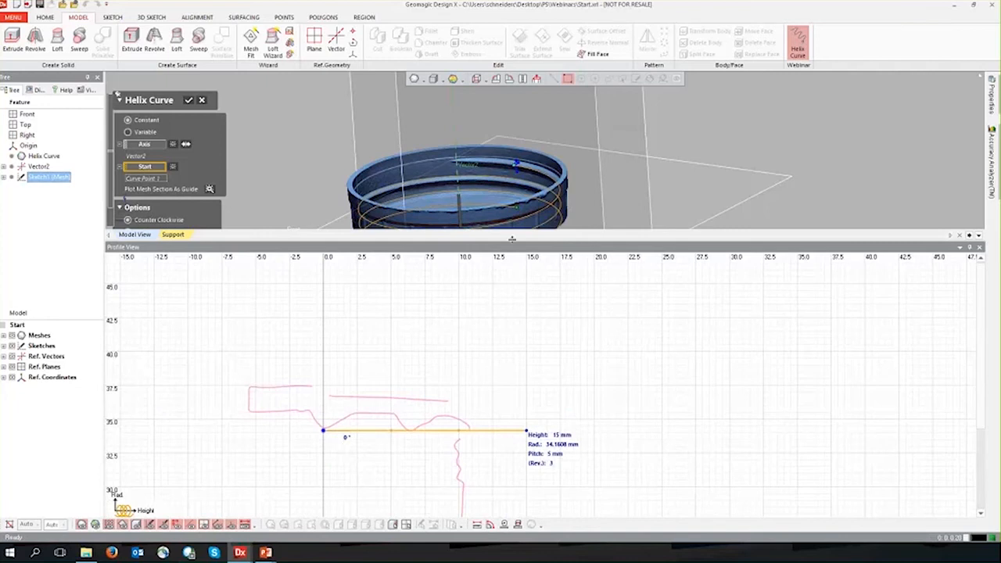
left_click_drag(506, 397, 507, 391)
right_click_drag(469, 344, 538, 274)
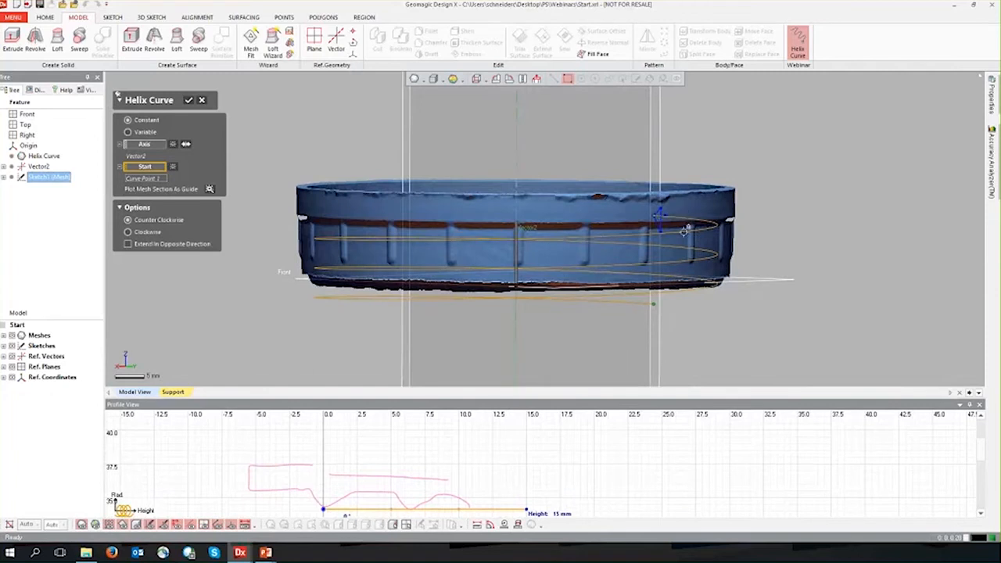
Enlarge the profile view and inspect the helix around the lid from above and from the side.
right_click_drag(636, 252, 456, 262)
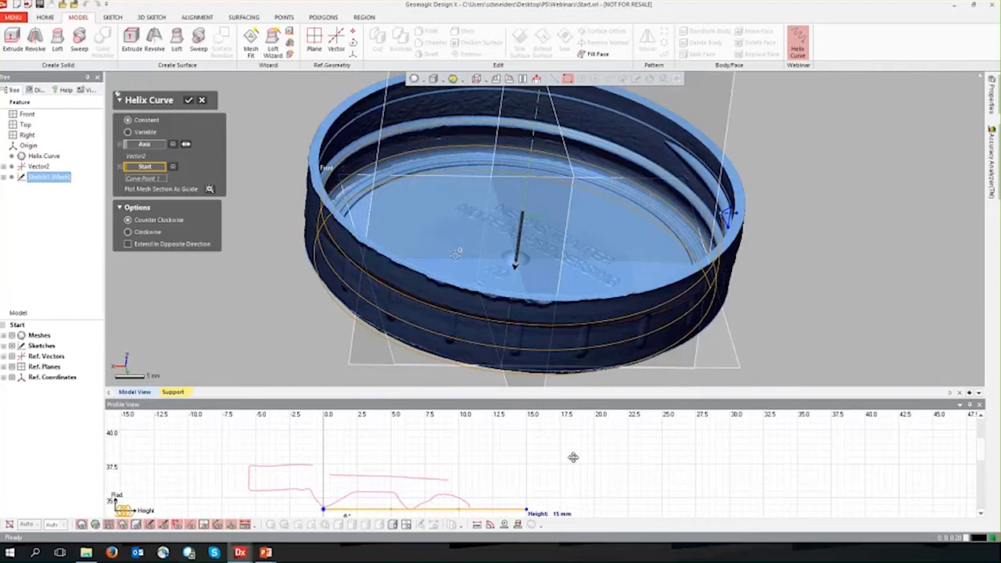
left_click_drag(579, 400, 584, 326)
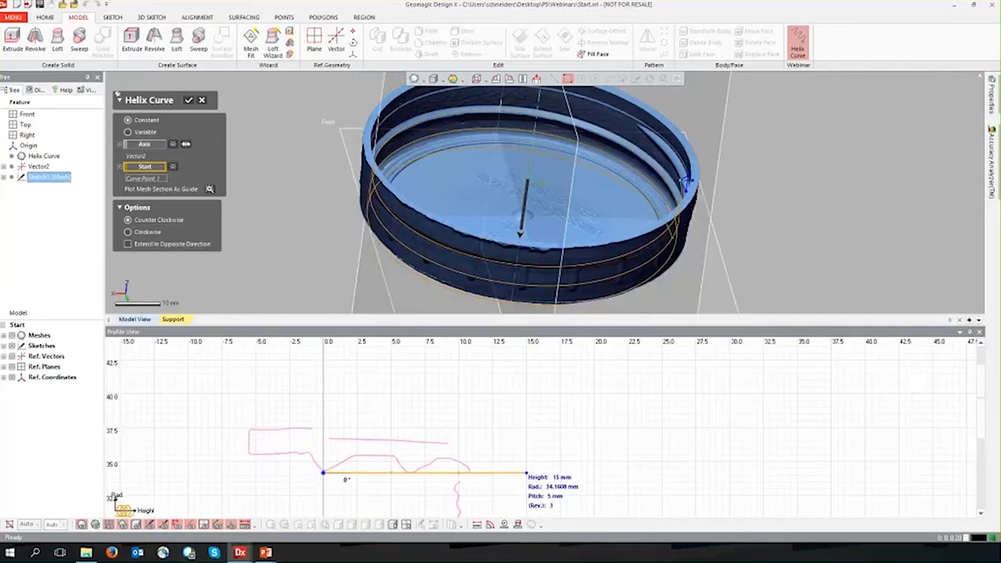
right_click_drag(719, 383, 735, 391)
right_click_drag(626, 289, 486, 284)
right_click_drag(357, 258, 329, 253)
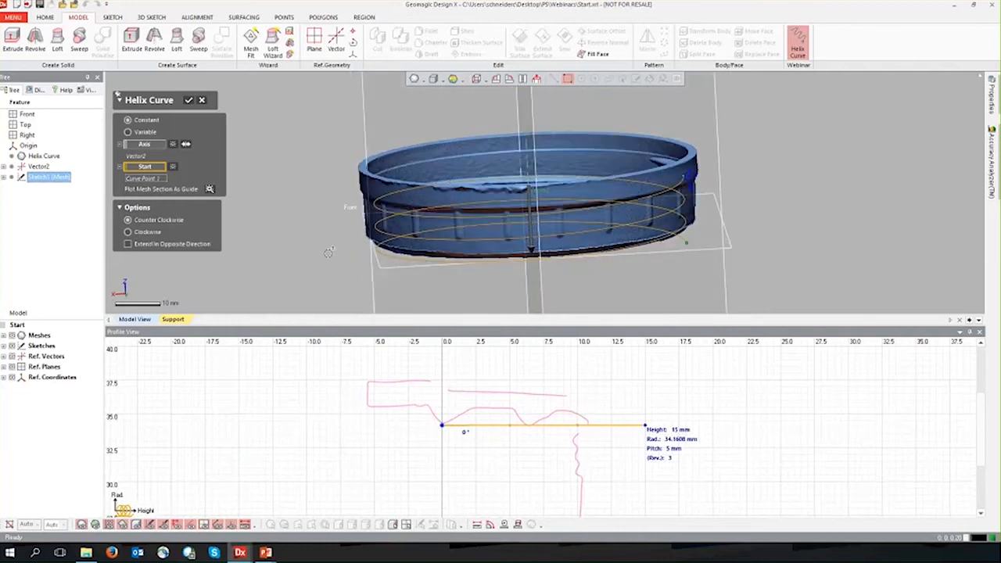
right_click_drag(322, 229, 352, 252)
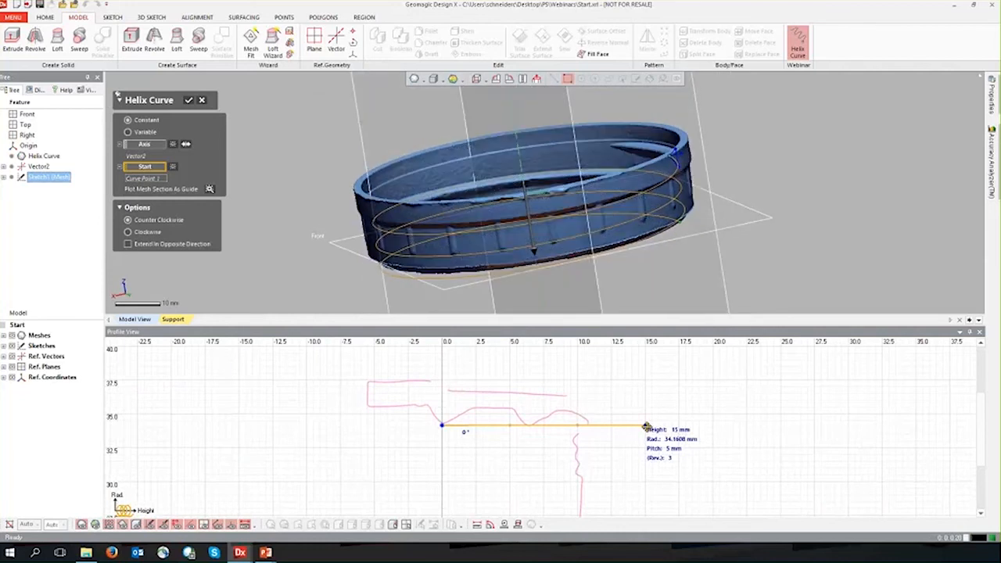
Try tapering the helix outward to an end radius of 38.25 mm, and inward to 30.5 mm at a height of 14.25 mm.
left_click_drag(646, 426, 645, 370)
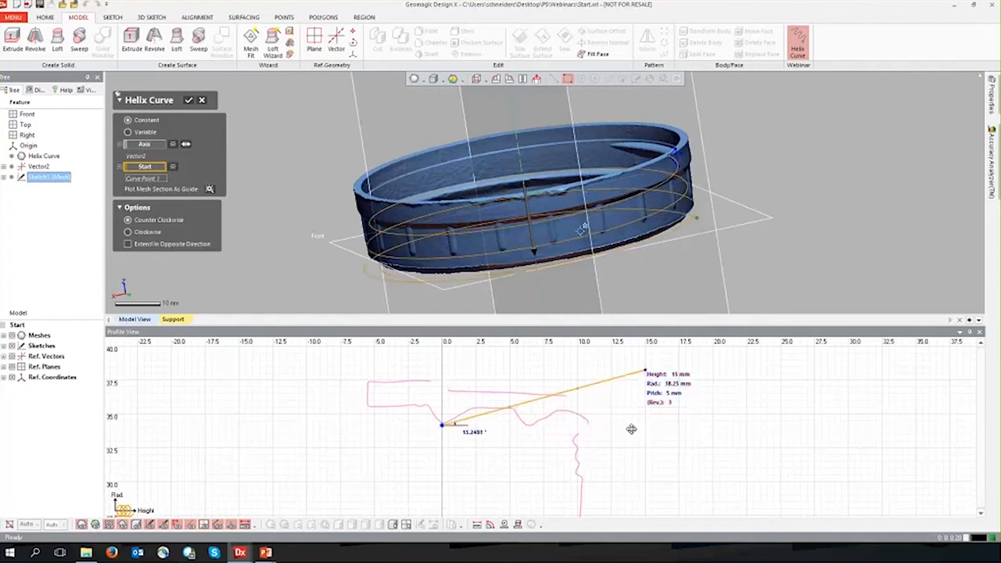
right_click_drag(583, 230, 618, 311)
scroll(617, 311, "down", 5)
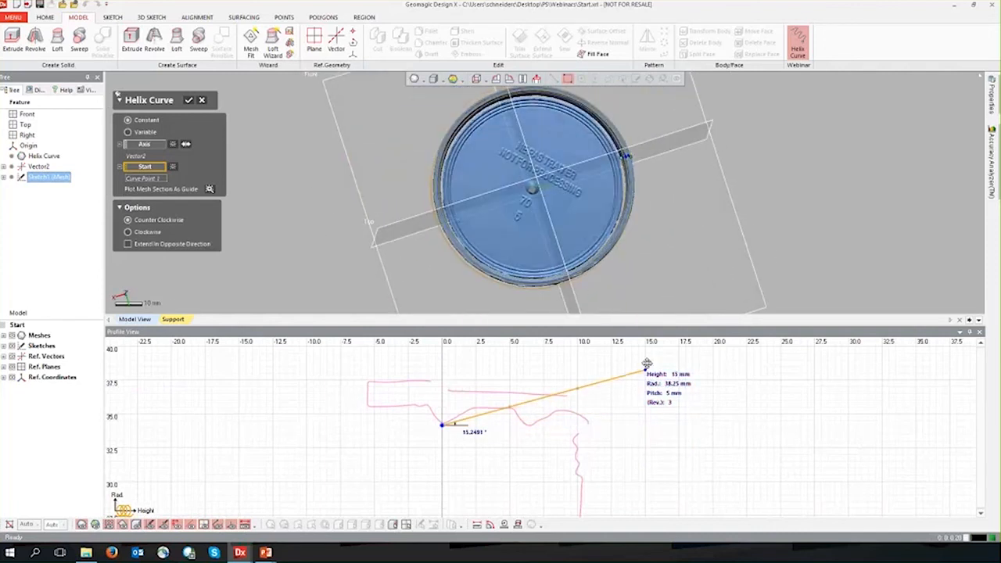
left_click_drag(643, 371, 635, 475)
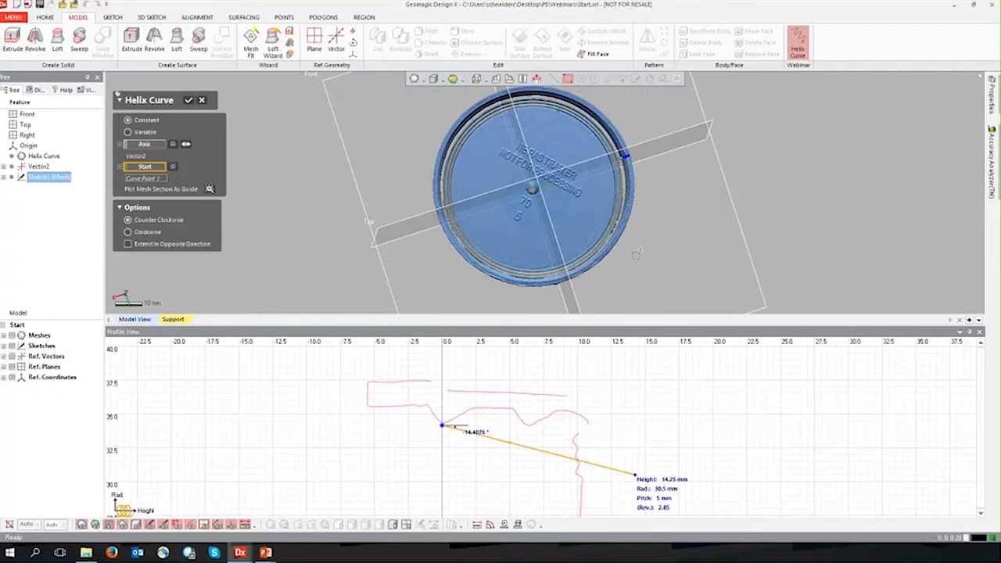
scroll(626, 160, "up", 5)
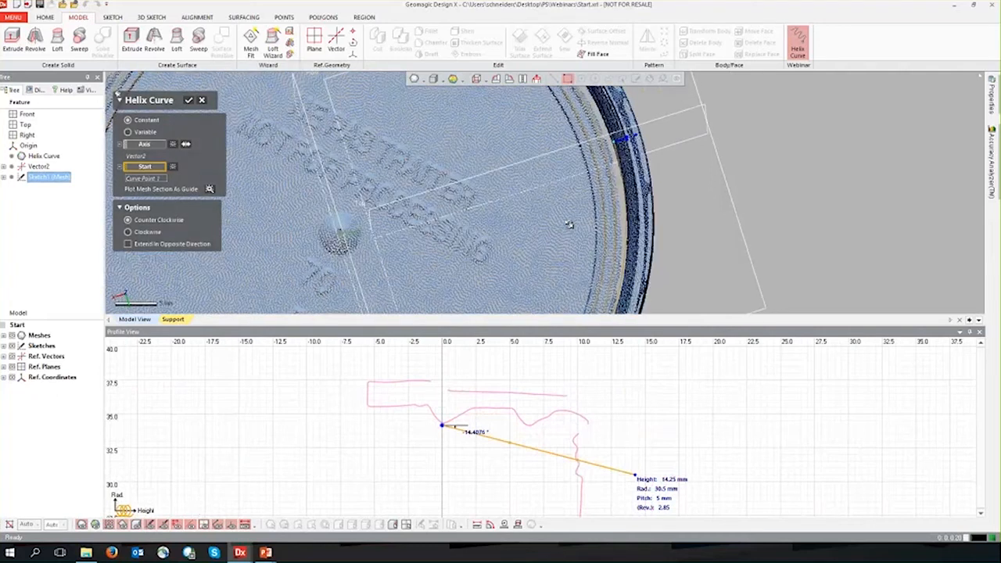
Hide the mesh and try an outward taper with an end radius of 39.5 mm at a height of 14 mm.
key("ctrl+1")
right_click_drag(518, 177, 525, 301)
left_click_drag(635, 475, 630, 353)
right_click_drag(526, 301, 641, 261)
scroll(641, 261, "down", 3)
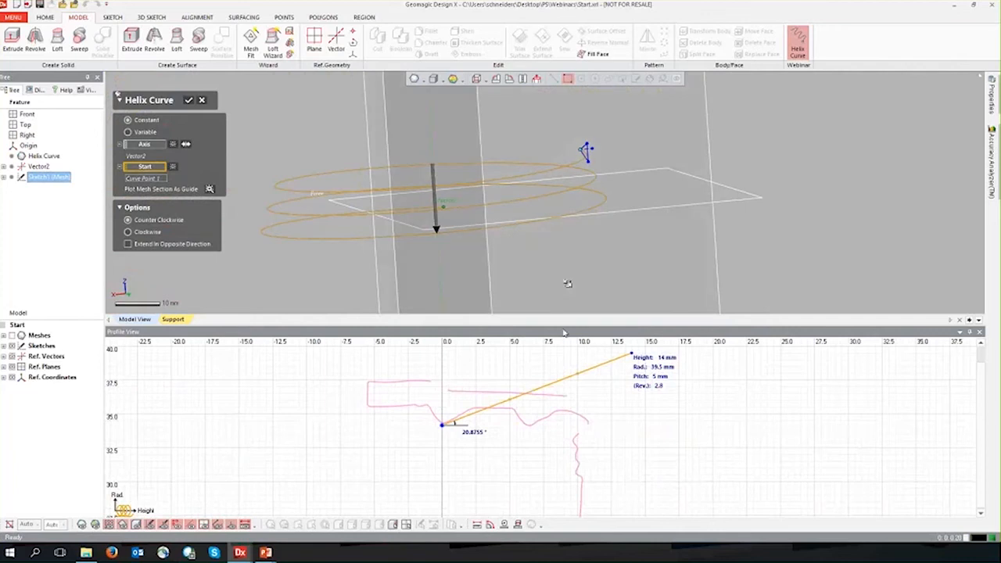
Shorten the helix to a height of 9 mm with an end radius of 34.25 mm, and show the mesh again.
left_click_drag(634, 351, 561, 428)
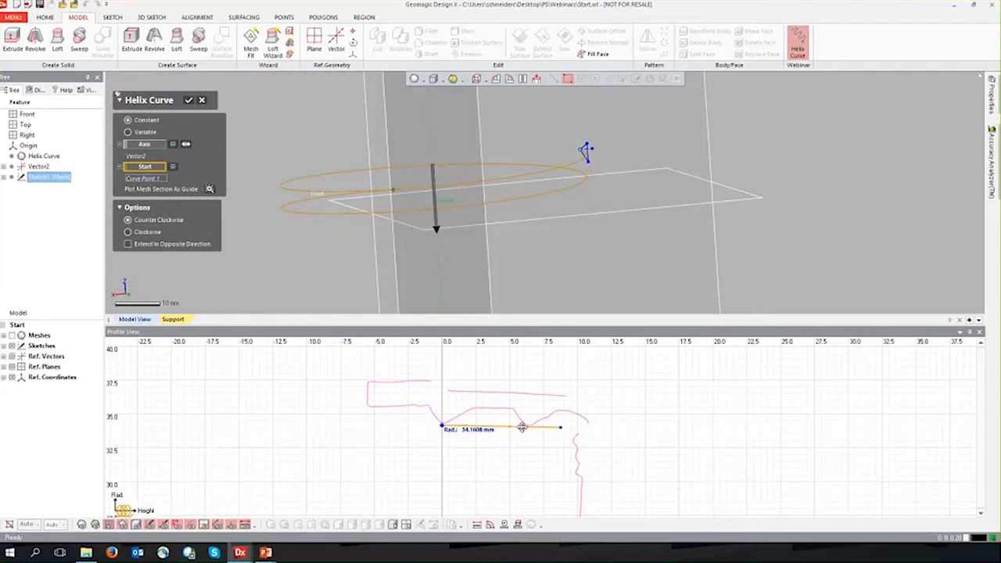
left_click_drag(560, 428, 563, 424)
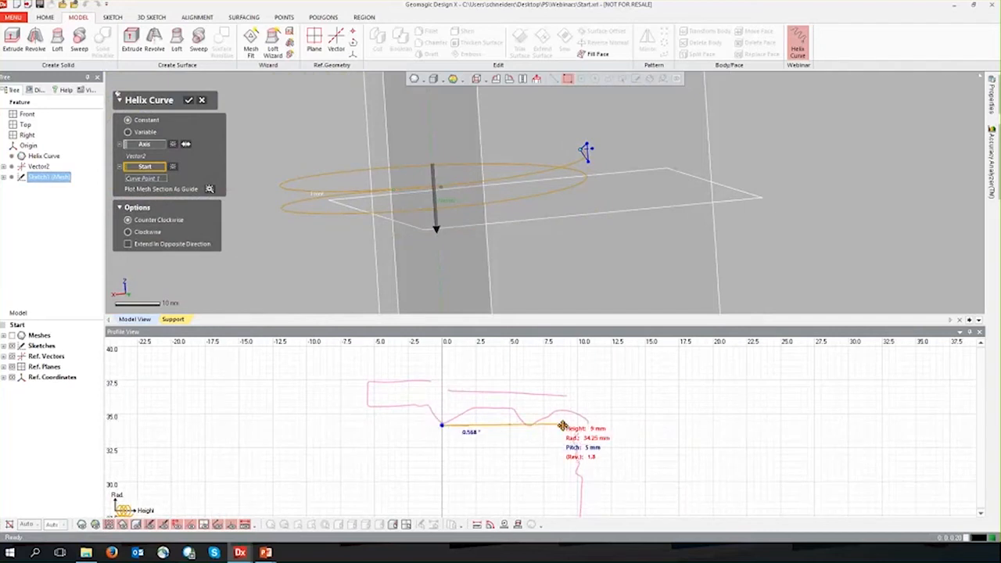
left_click(81, 524)
Compare the helix with the lid's inner thread from several angles, with the mesh shown and hidden.
right_click_drag(330, 260, 629, 165)
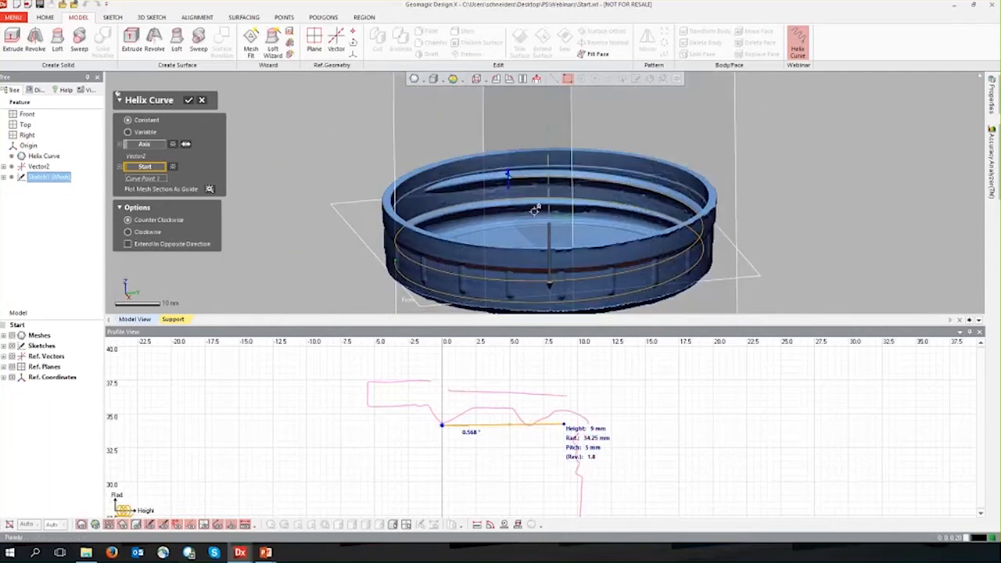
scroll(537, 188, "up", 5)
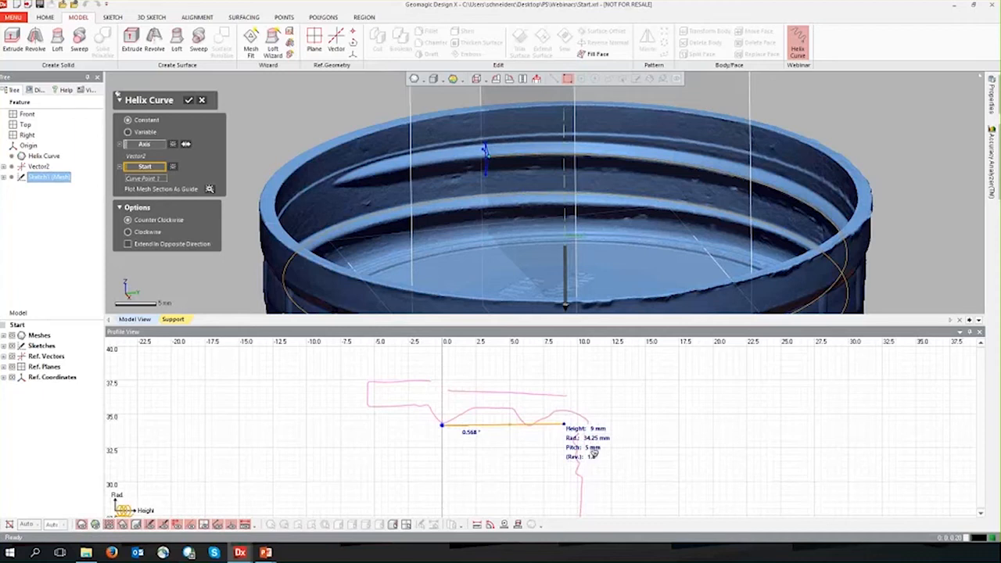
mouse_move(576, 254)
right_mouse_down()
mouse_move(575, 241)
mouse_move(564, 248)
mouse_move(543, 224)
mouse_move(830, 192)
mouse_move(944, 232)
mouse_move(649, 201)
right_mouse_up()
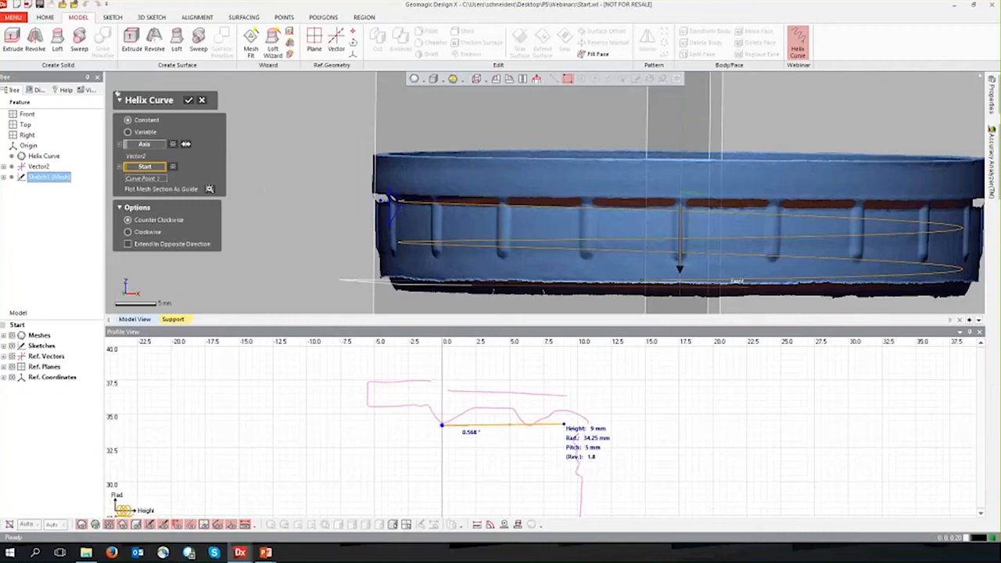
left_click(82, 525)
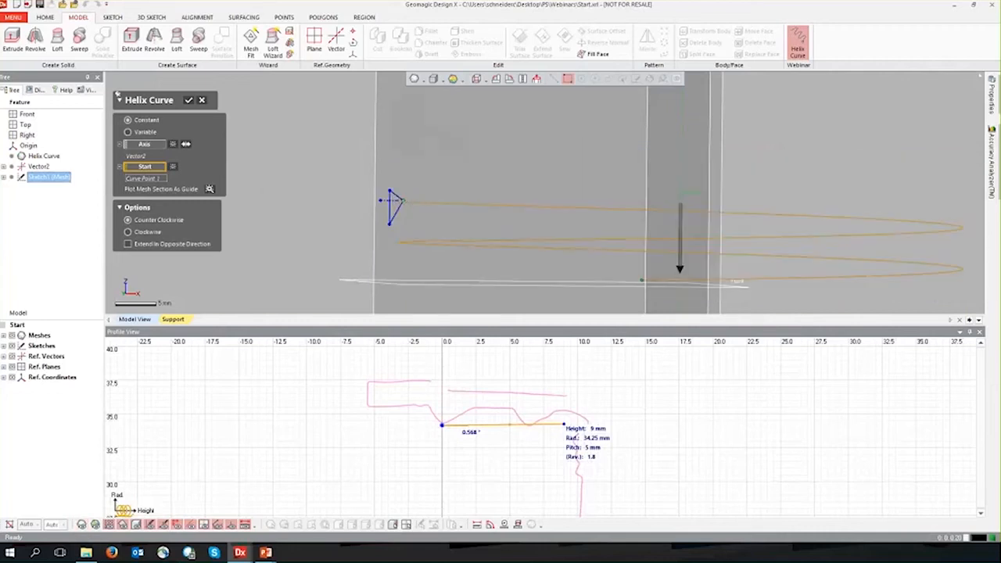
right_click_drag(319, 230, 326, 233)
right_click_drag(813, 194, 813, 189)
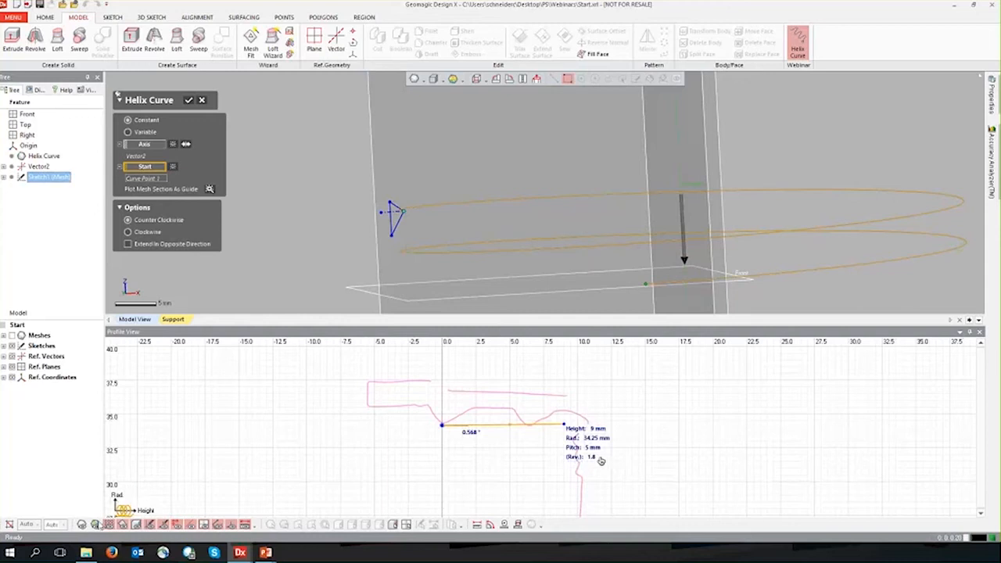
left_click(95, 524)
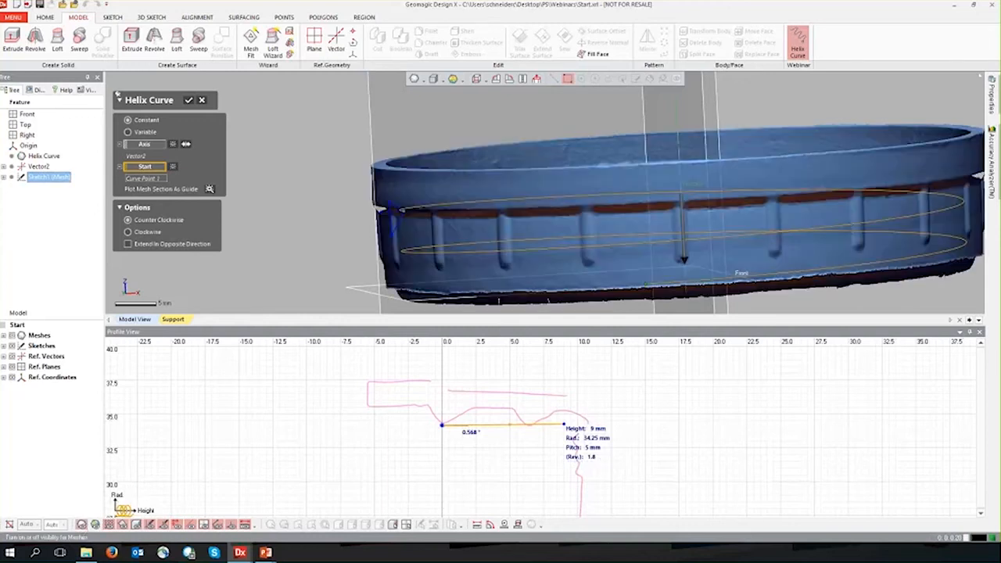
scroll(680, 208, "down", 4)
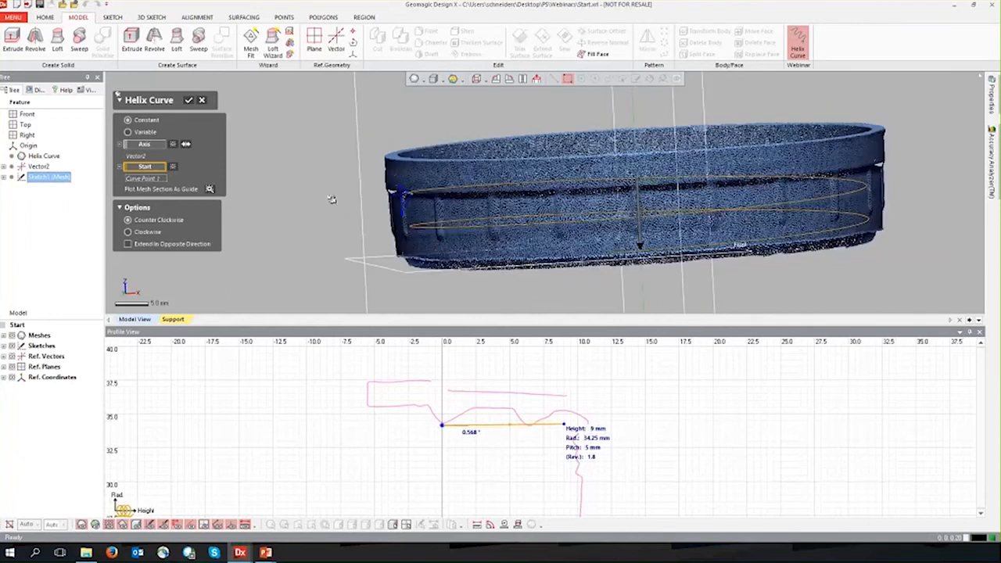
right_click_drag(680, 209, 714, 193)
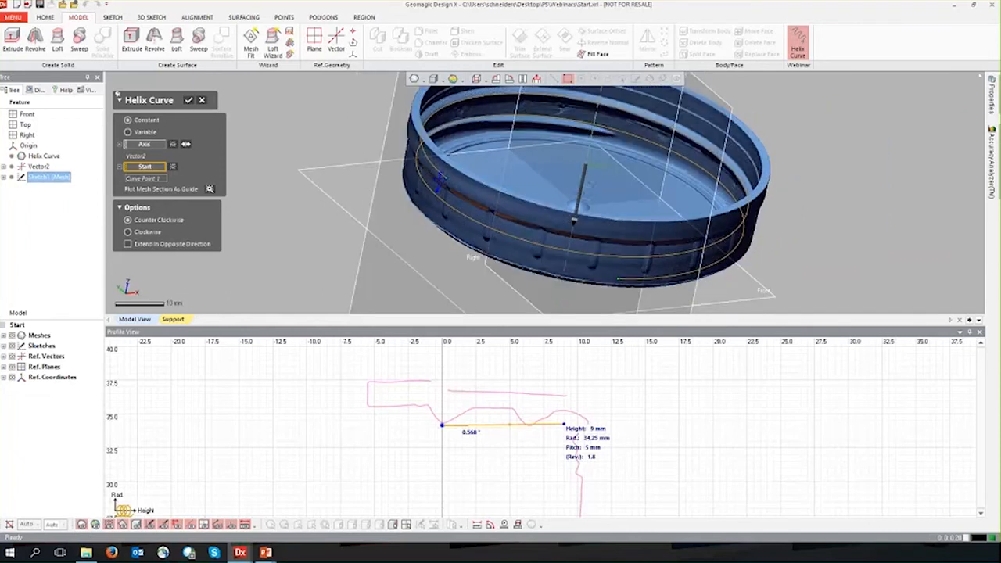
left_click(599, 456)
right_click_drag(336, 238, 628, 163)
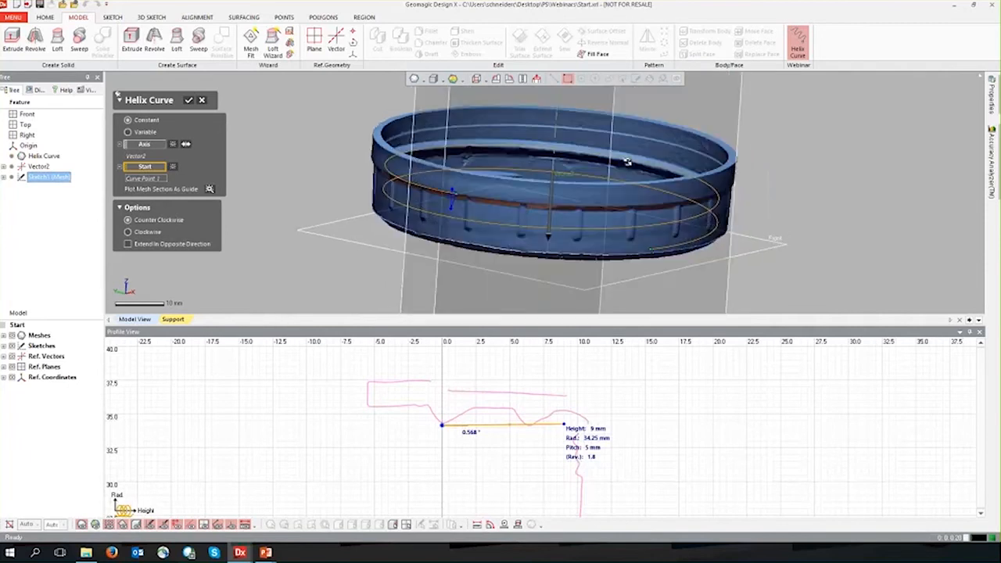
scroll(630, 164, "up", 2)
scroll(447, 224, "up", 3)
scroll(391, 230, "down", 3)
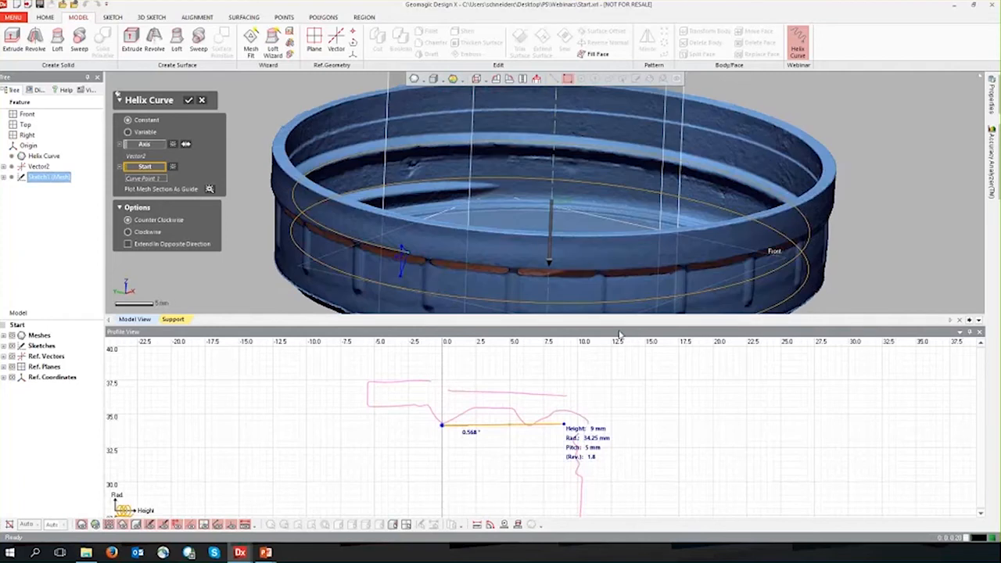
Set the helix height to 9.5 mm.
left_click(594, 432)
left_click_drag(604, 429, 639, 430)
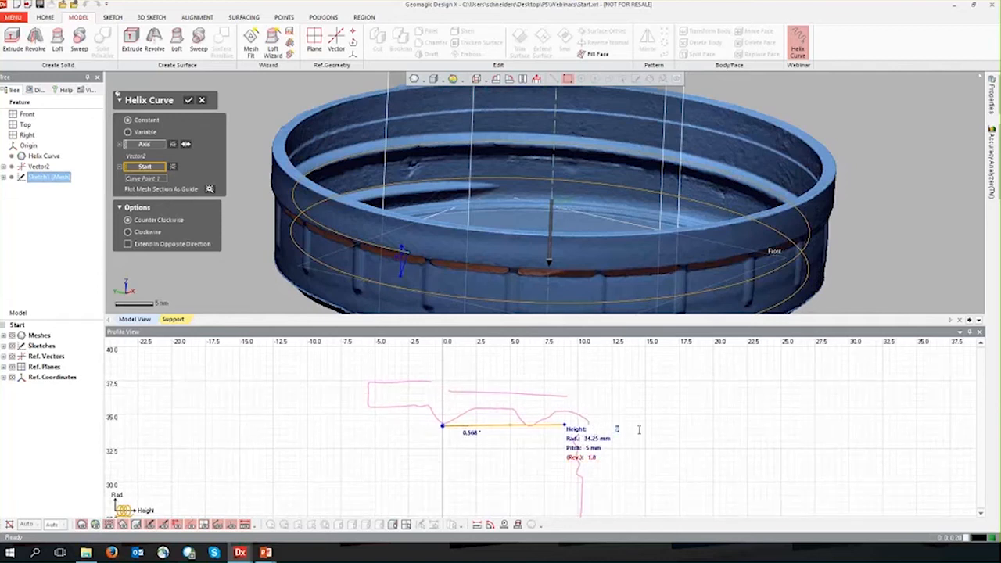
type("9.5")
key("Return")
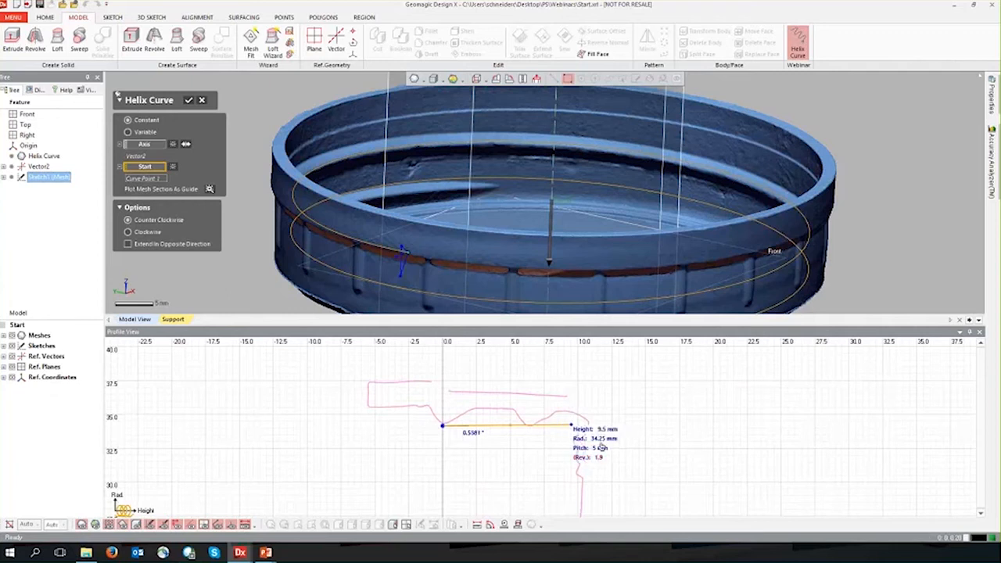
Set the helix pitch to 6.5 mm.
right_click_drag(482, 273, 518, 258)
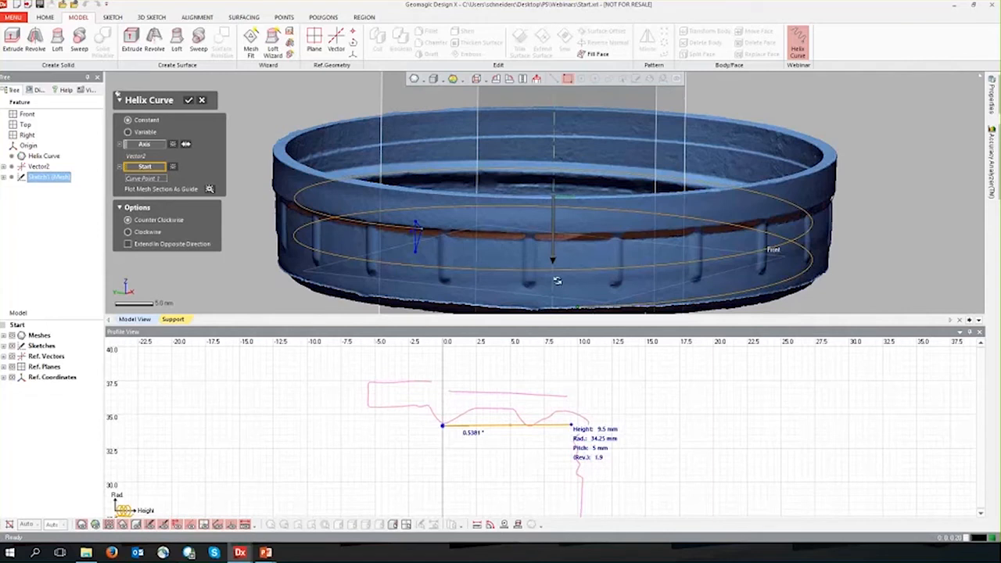
double_click(601, 448)
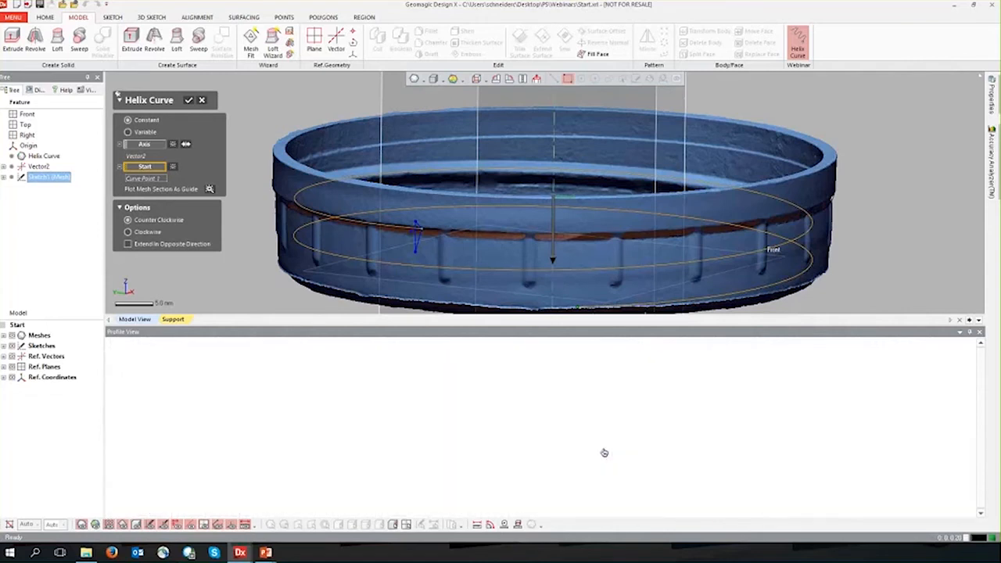
left_click_drag(609, 449, 639, 451)
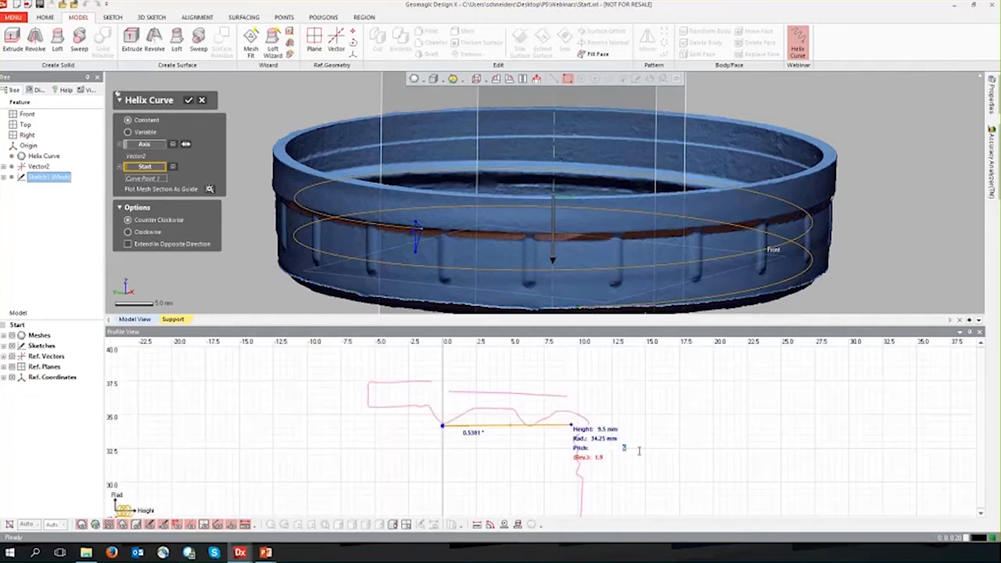
type("6.5")
key("Return")
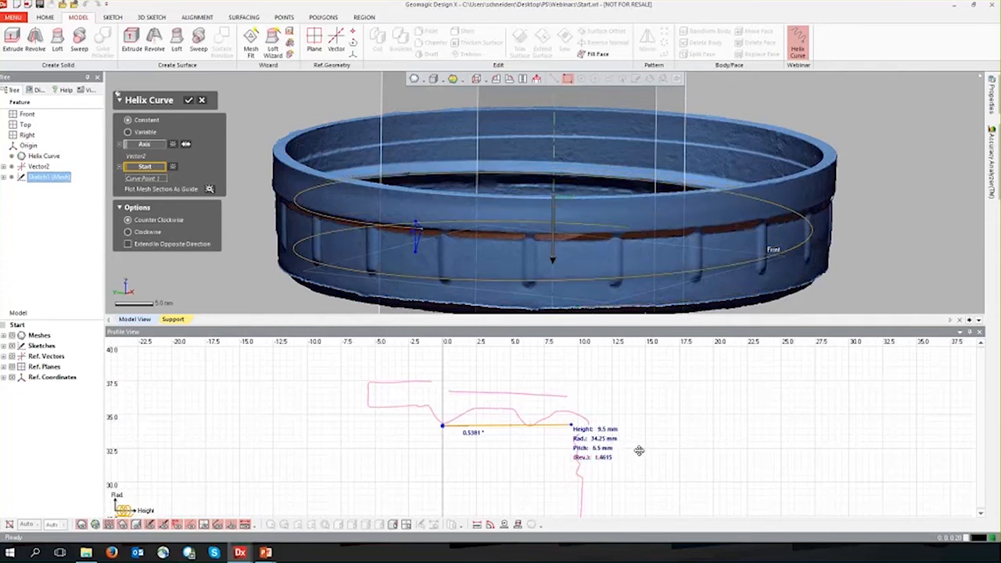
left_click(602, 451)
key("Return")
Check the helix line along the lid's inner thread up close and create the helix curve.
scroll(516, 263, "up", 6)
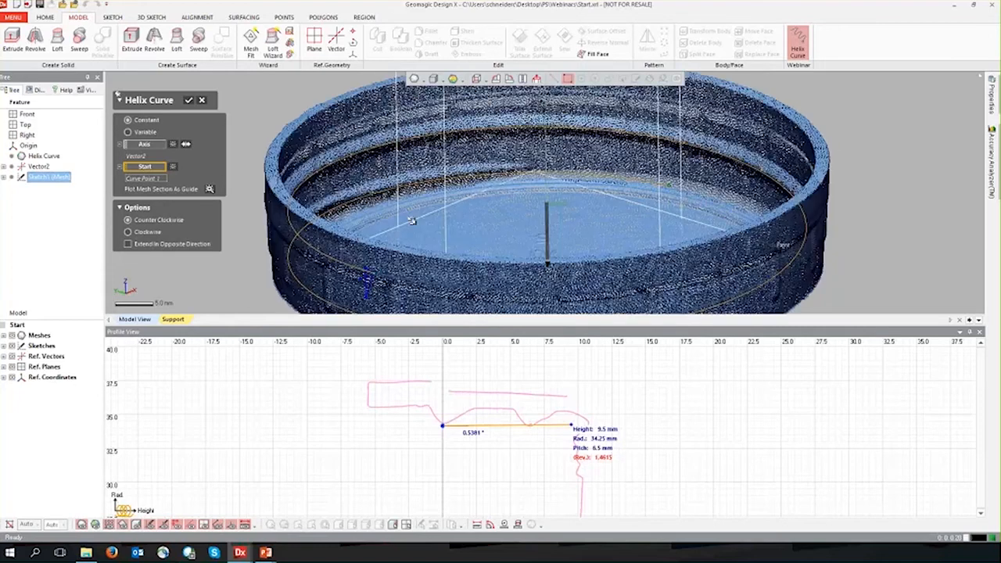
mouse_move(516, 264)
right_mouse_down()
mouse_move(431, 219)
mouse_move(429, 293)
mouse_move(276, 215)
right_mouse_up()
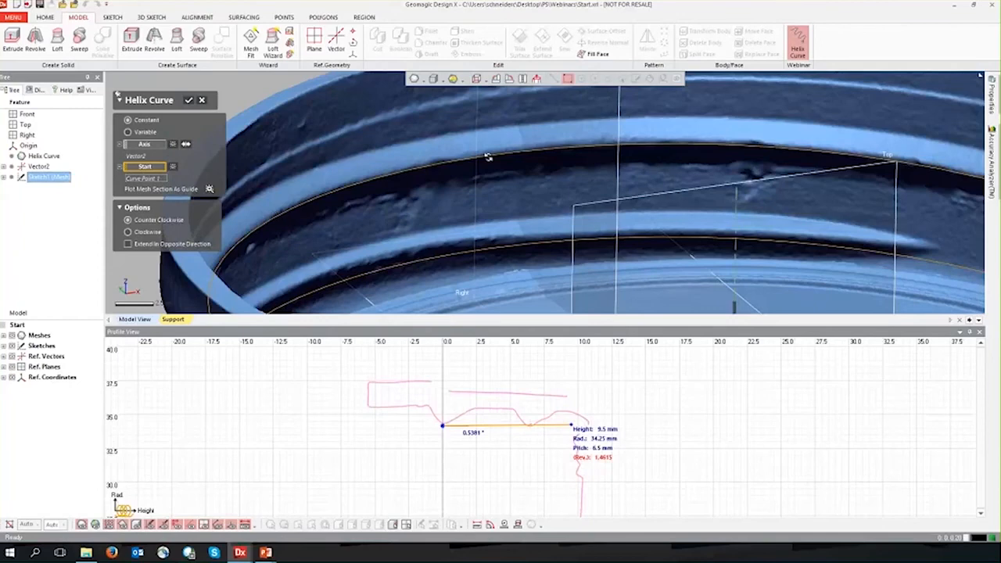
right_click_drag(661, 144, 634, 185)
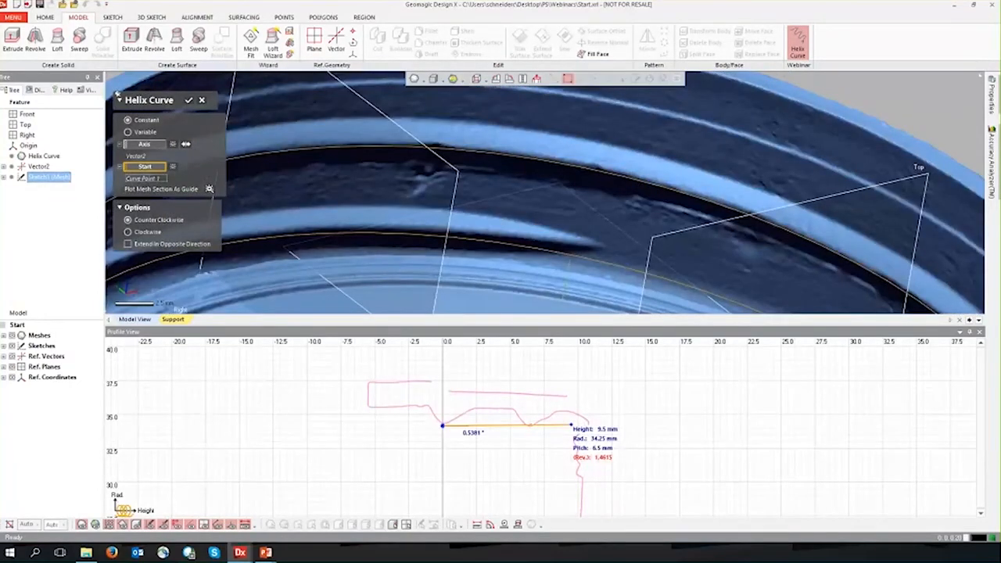
scroll(634, 185, "down", 5)
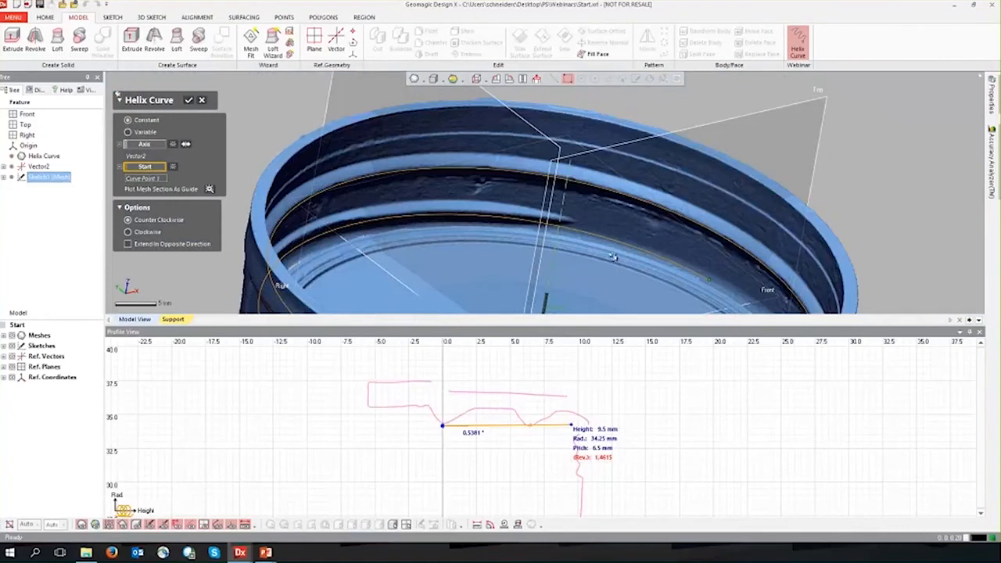
mouse_move(613, 257)
right_mouse_down()
mouse_move(676, 216)
mouse_move(625, 216)
right_mouse_up()
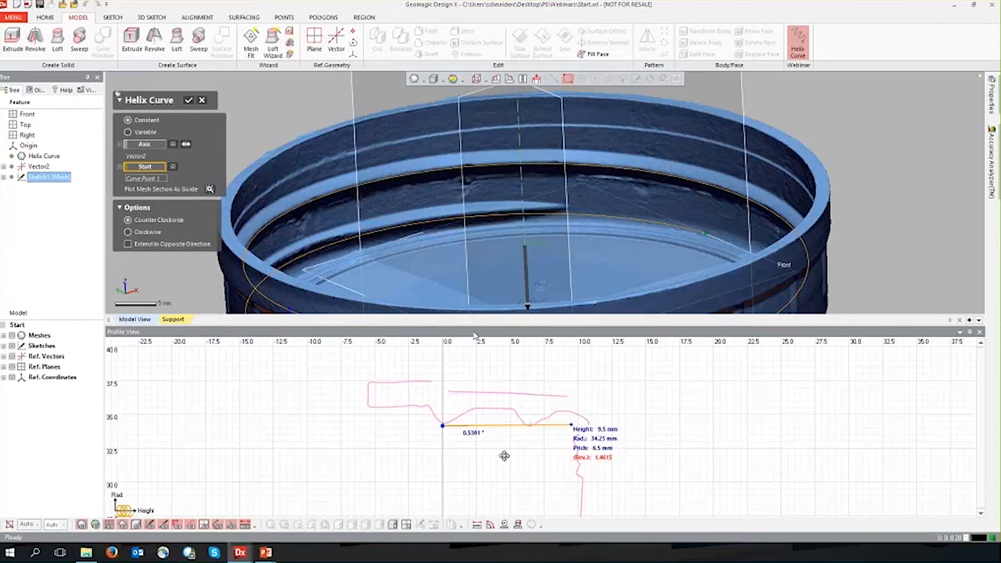
left_click(188, 101)
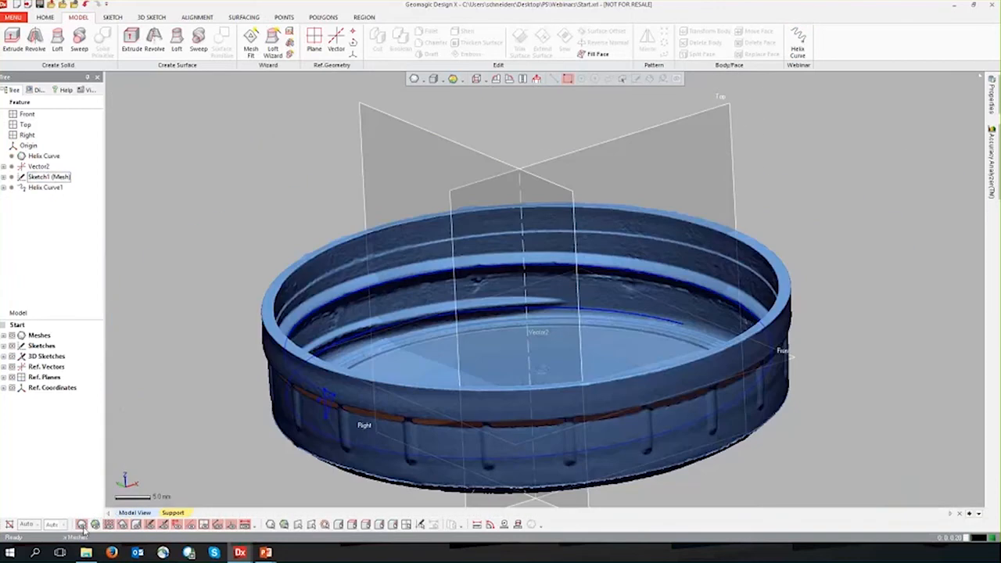
Hide the lid mesh and select the finished helix curve.
left_click(95, 523)
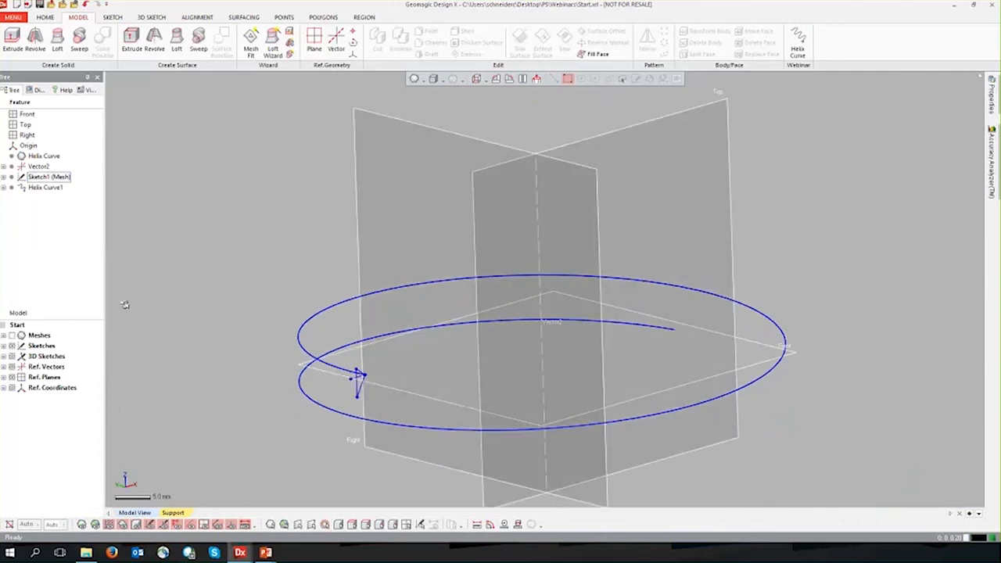
left_click(46, 187)
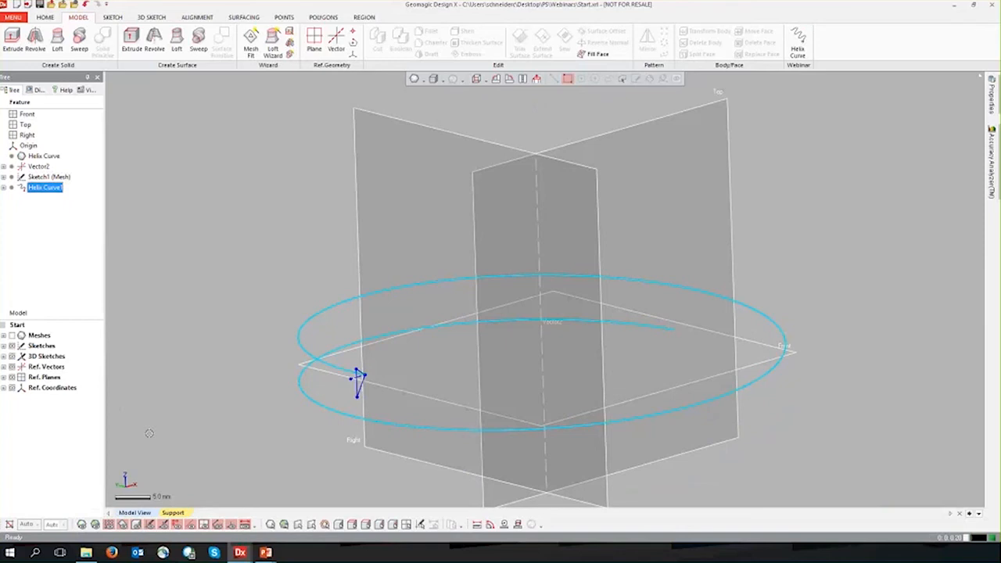
Deselect the helix curve and show the lid mesh again.
left_click(149, 433)
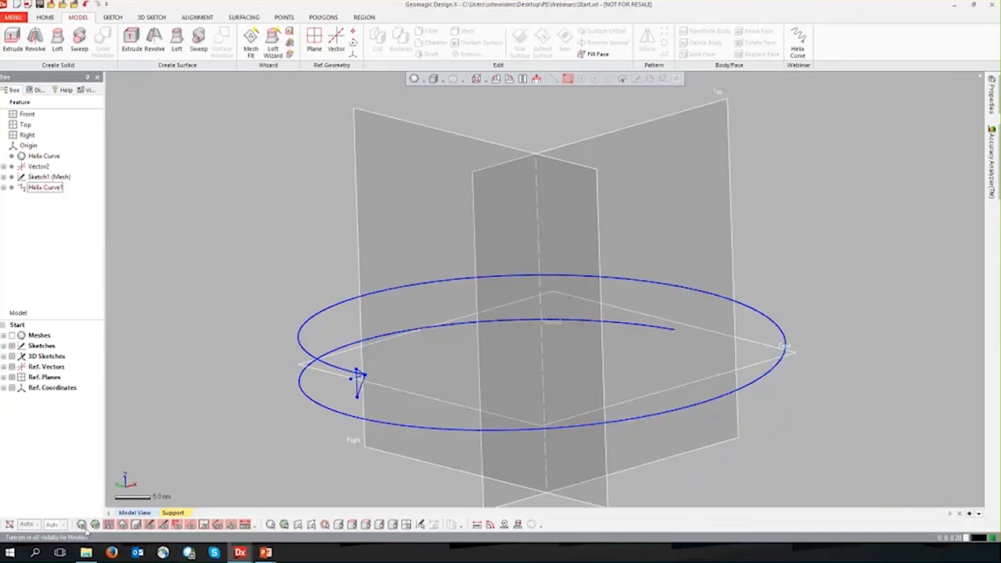
left_click(82, 526)
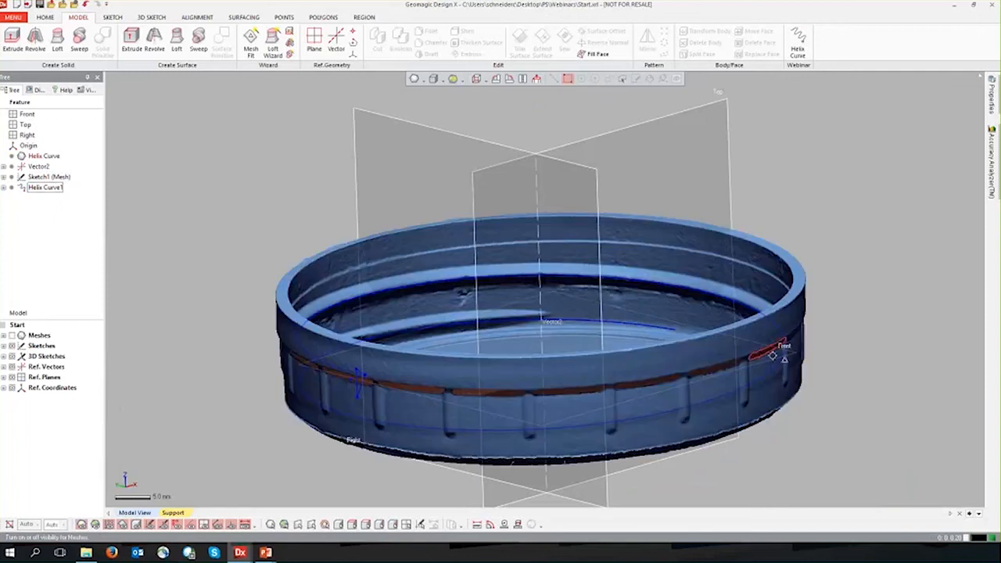
right_click_drag(809, 317, 281, 299)
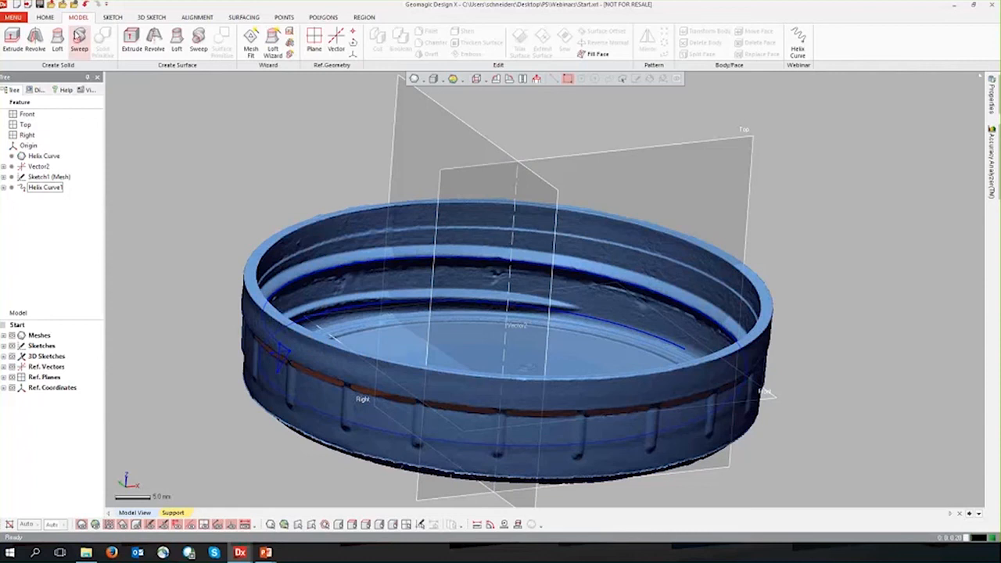
left_click(79, 37)
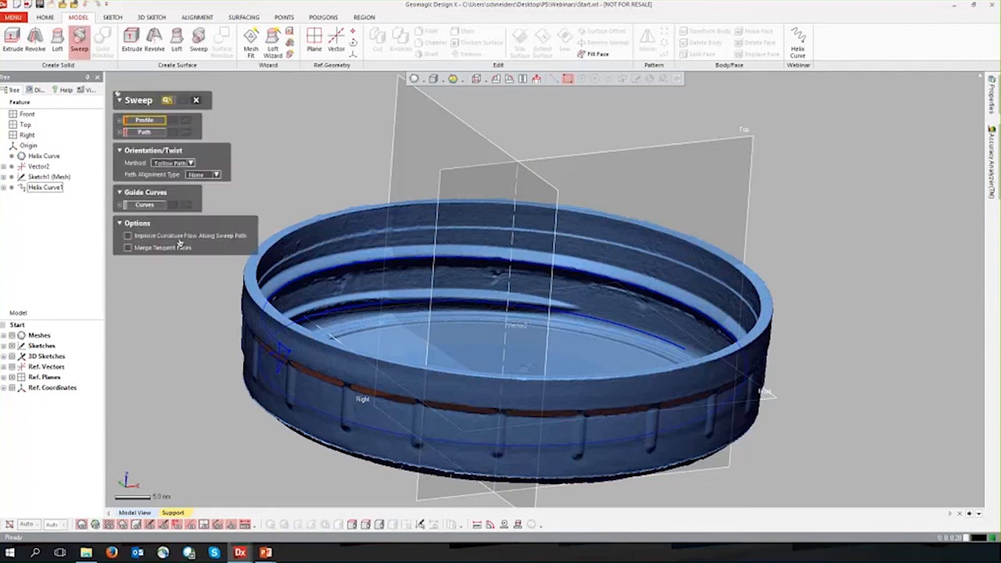
left_click(142, 123)
left_click(49, 179)
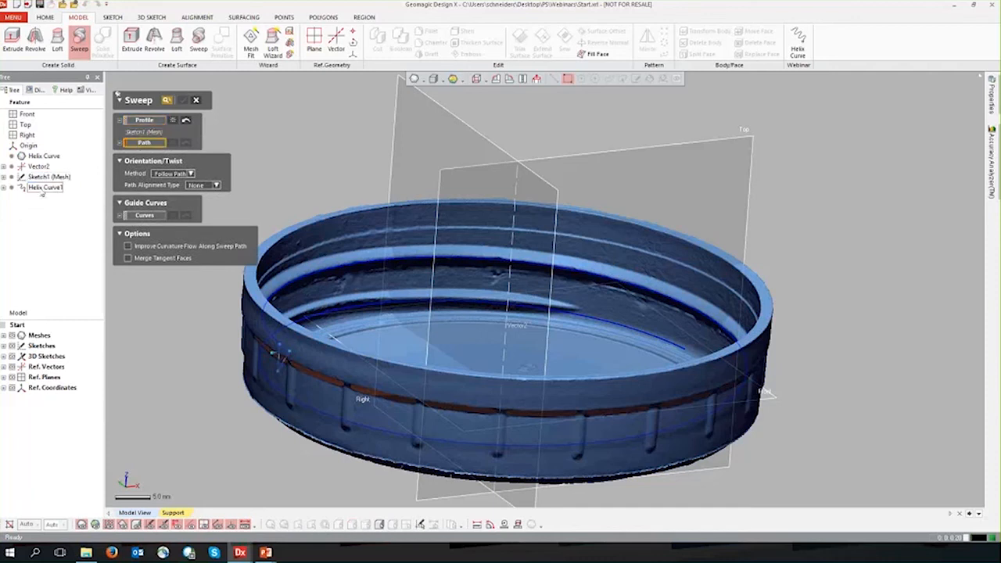
left_click(197, 102)
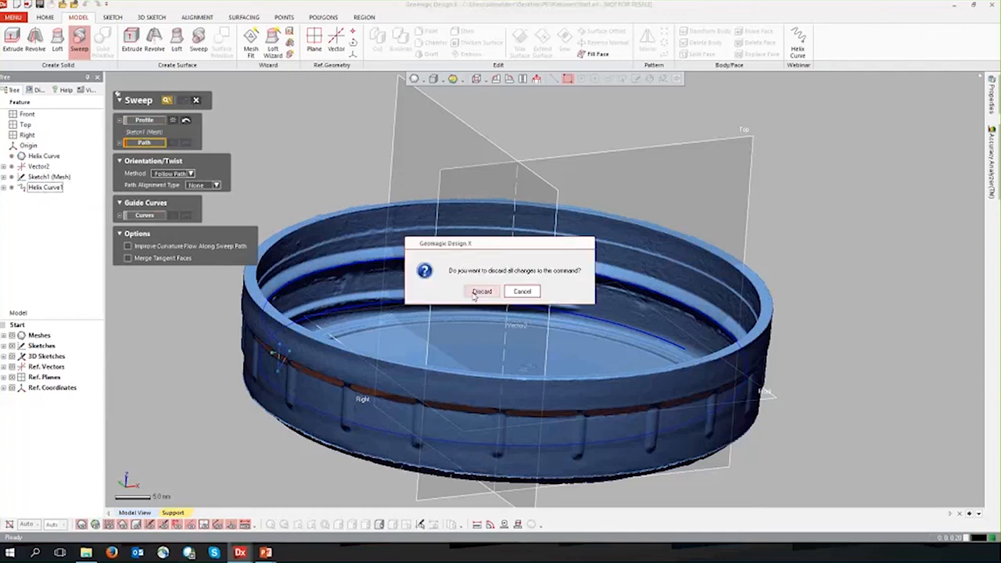
key("Return")
Sweep the Sketch1 (Mesh) thread profile along Helix Curve1 as a solid, using the Follow Path method.
left_click(79, 37)
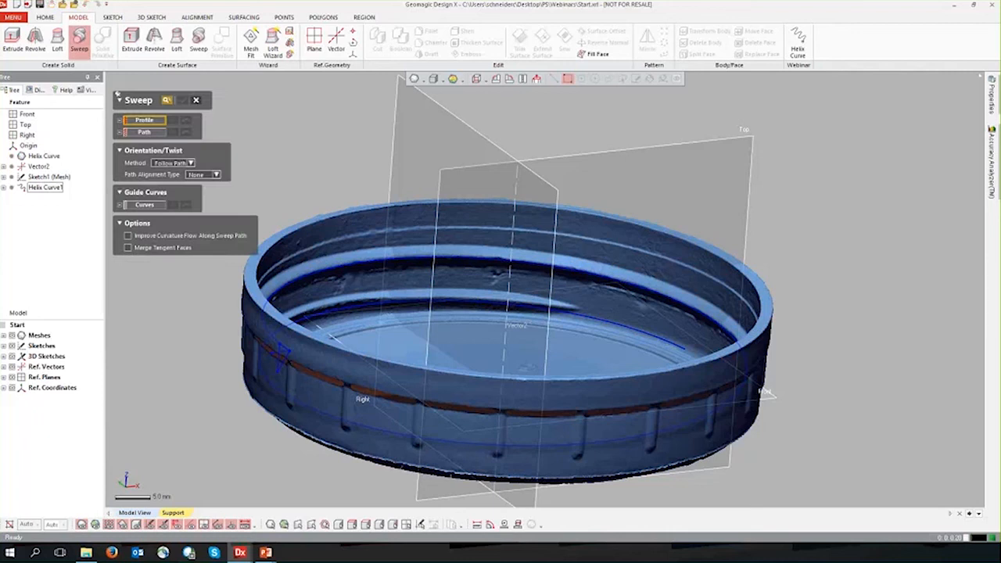
left_click(49, 176)
left_click(141, 143)
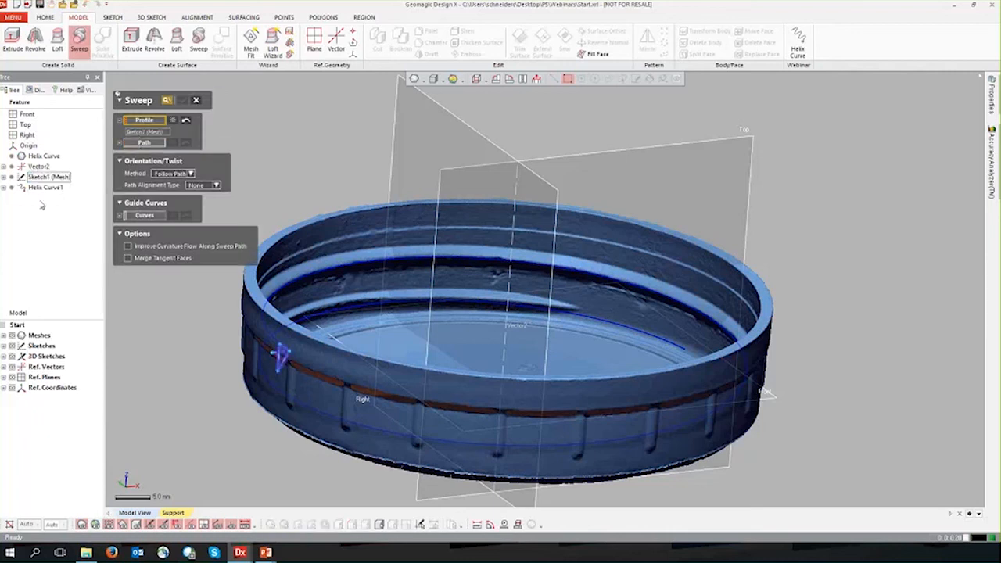
left_click(37, 188)
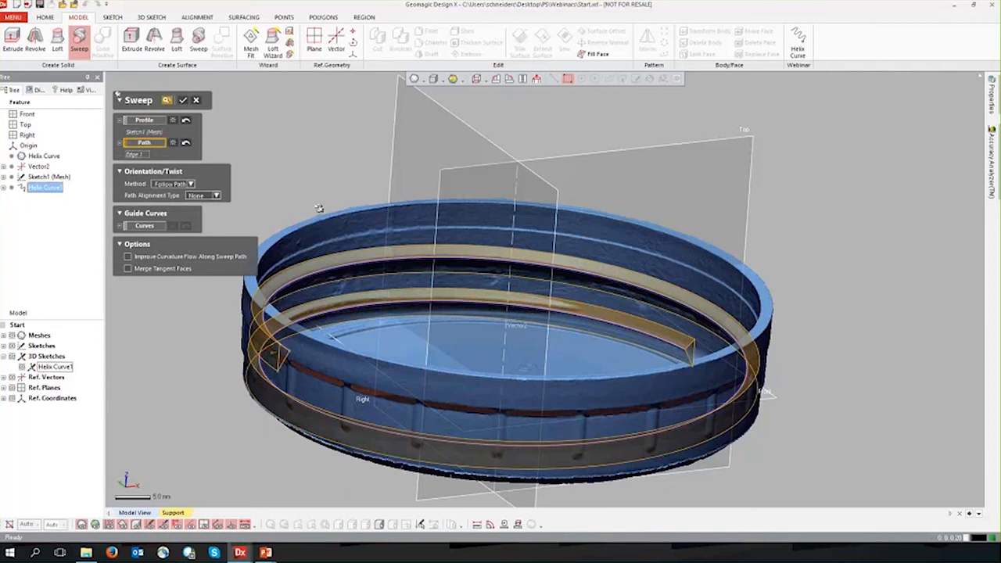
left_click(184, 102)
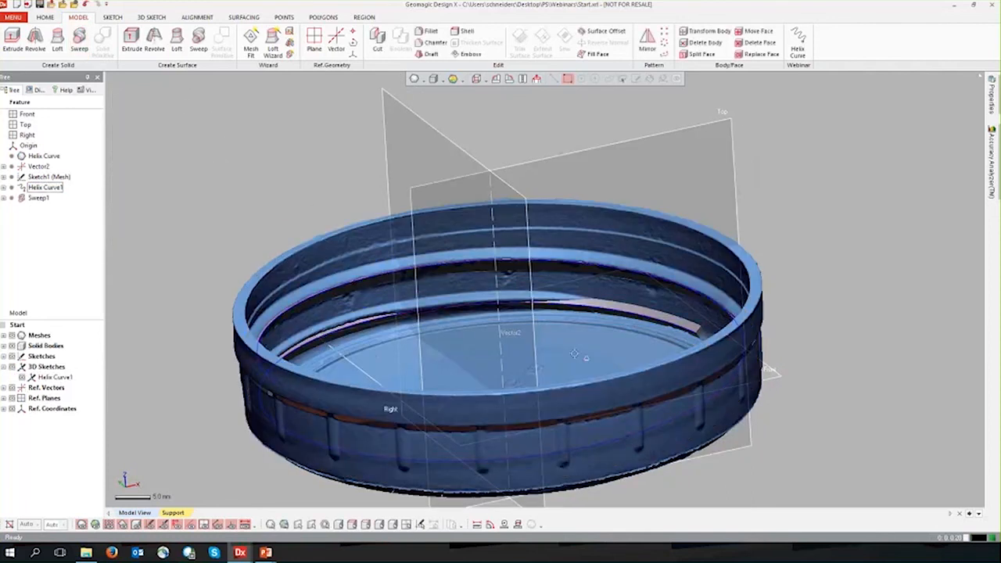
Hide the lid mesh to inspect the swept thread alone, and show the mesh again to compare them.
left_click(82, 524)
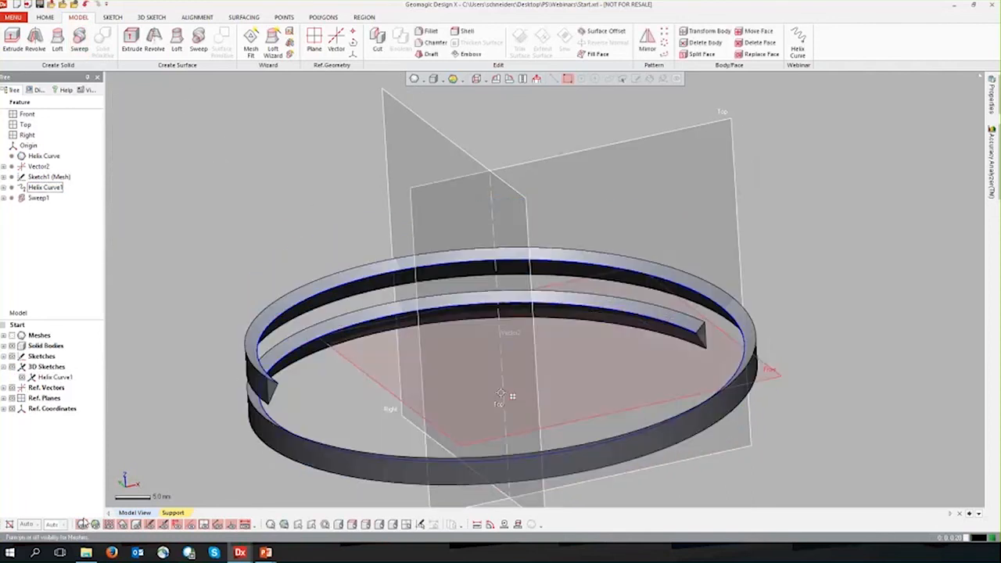
right_click_drag(482, 449, 305, 357)
left_click(84, 523)
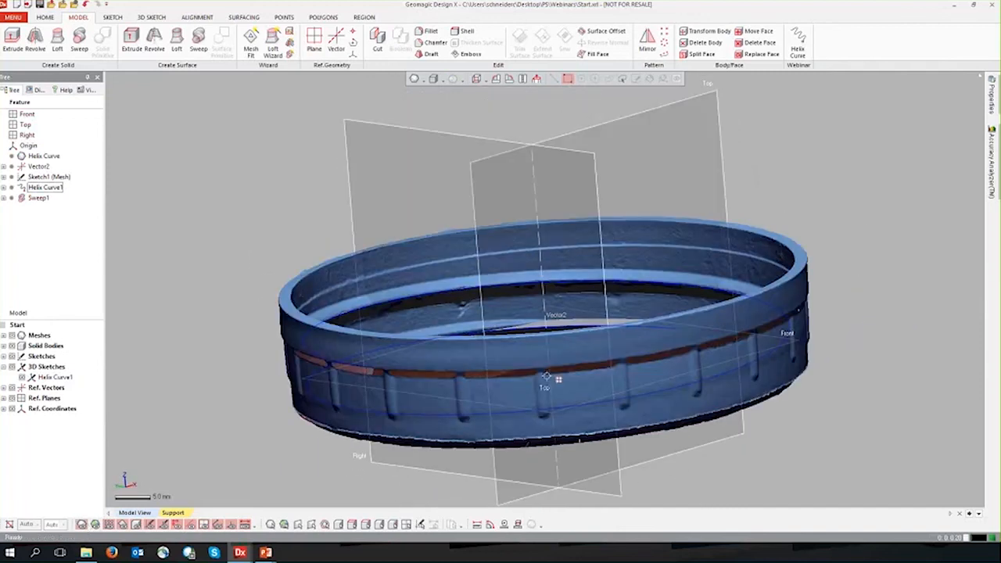
right_click_drag(661, 297, 473, 121)
Display the deviation colour map on the lid mesh and set its tolerance to 0.5.
left_click(452, 79)
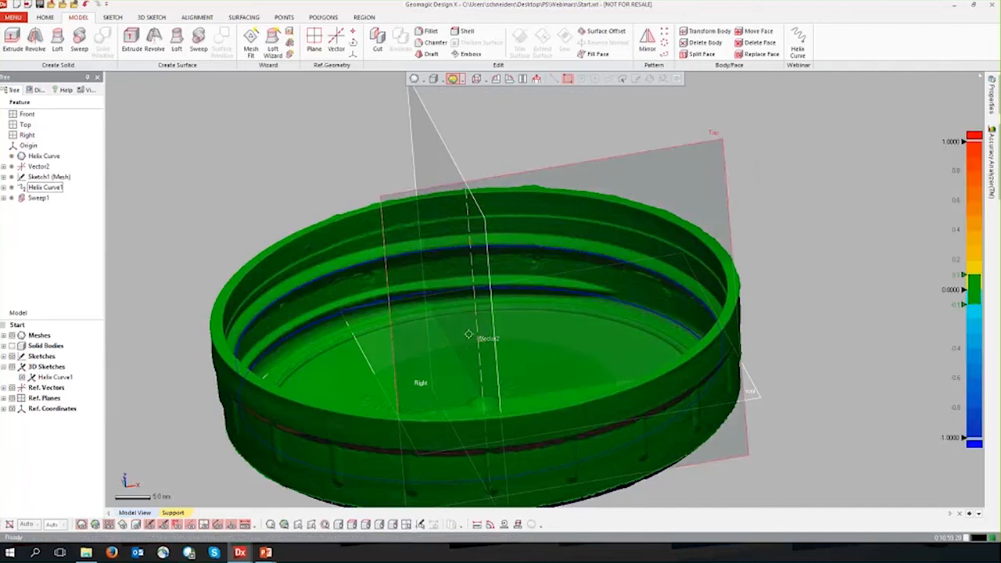
right_click_drag(266, 376, 305, 351)
double_click(956, 275)
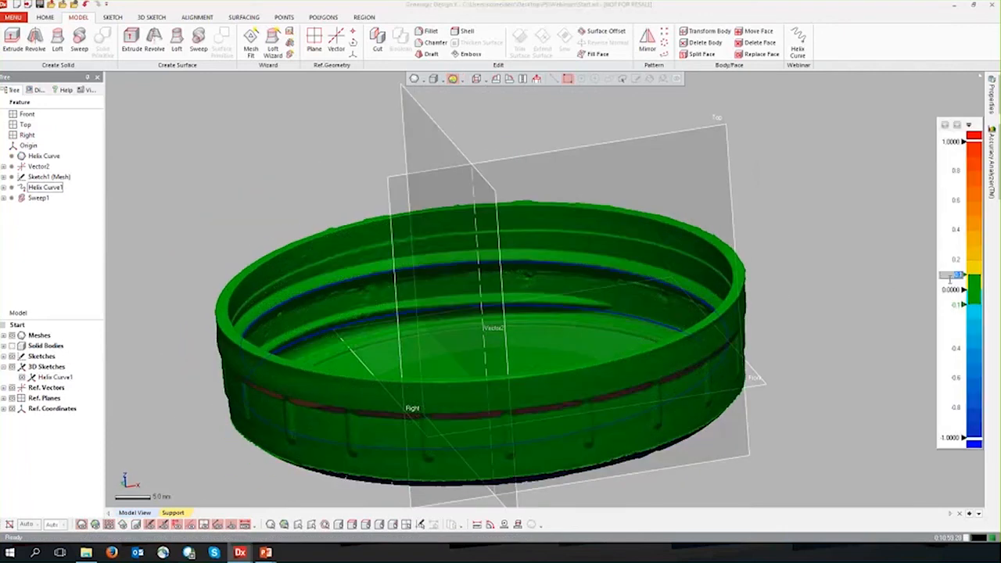
key("BackSpace")
type("0.5")
key("Return")
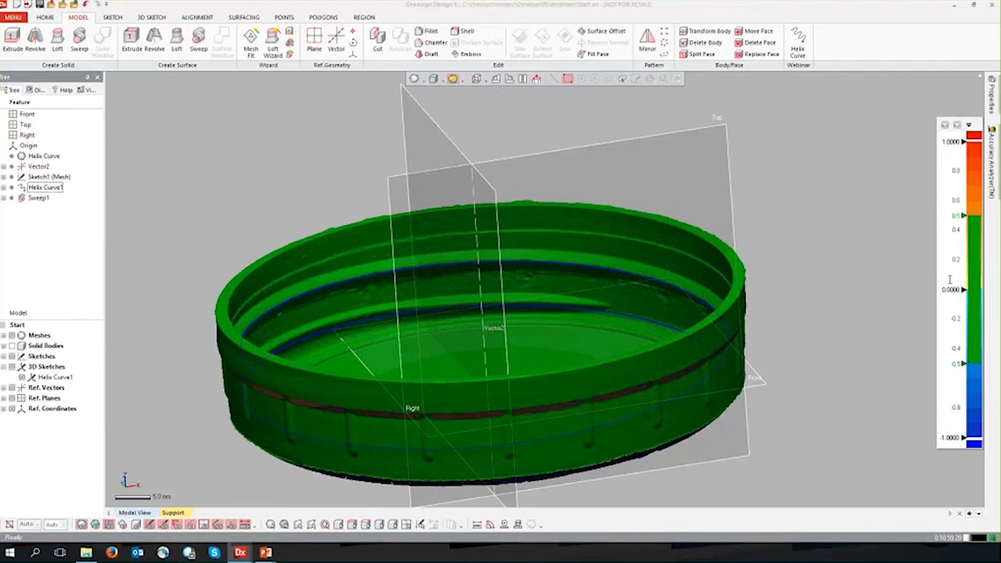
Set the colour map tolerance to 0.05 and examine the deviation around the lid's inner thread.
double_click(958, 215)
type("0.05")
key("Return")
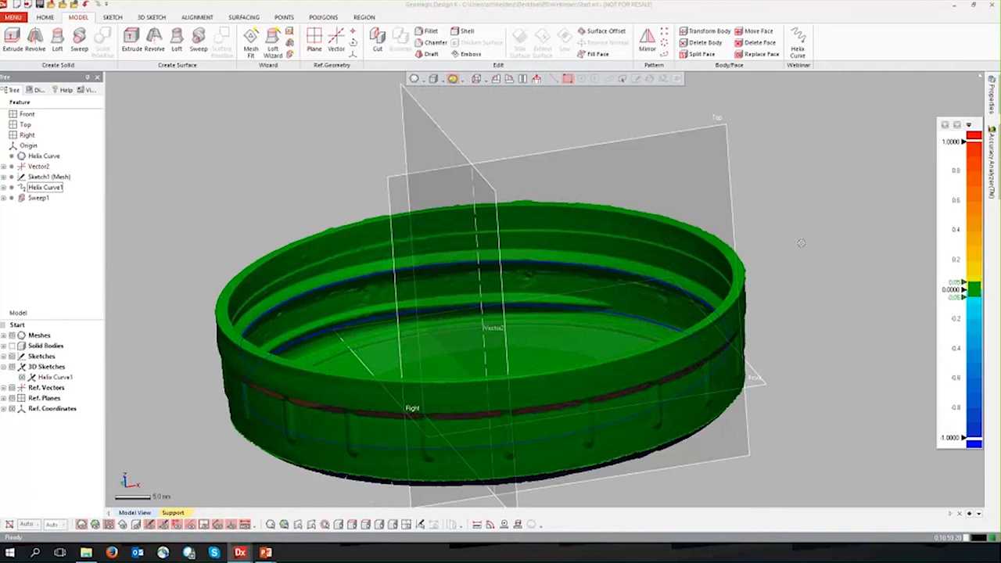
right_click_drag(664, 297, 427, 463)
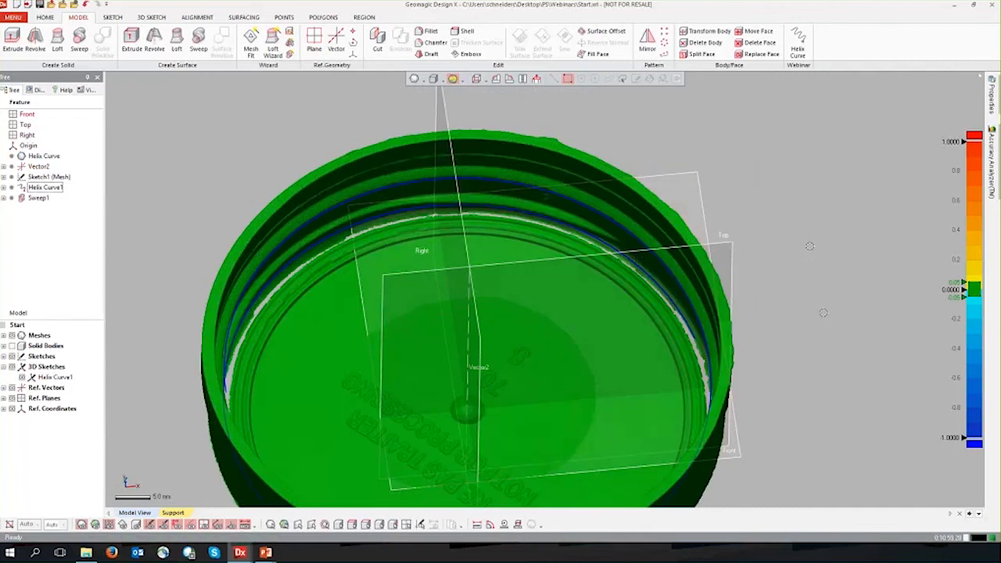
right_click_drag(739, 354, 224, 231)
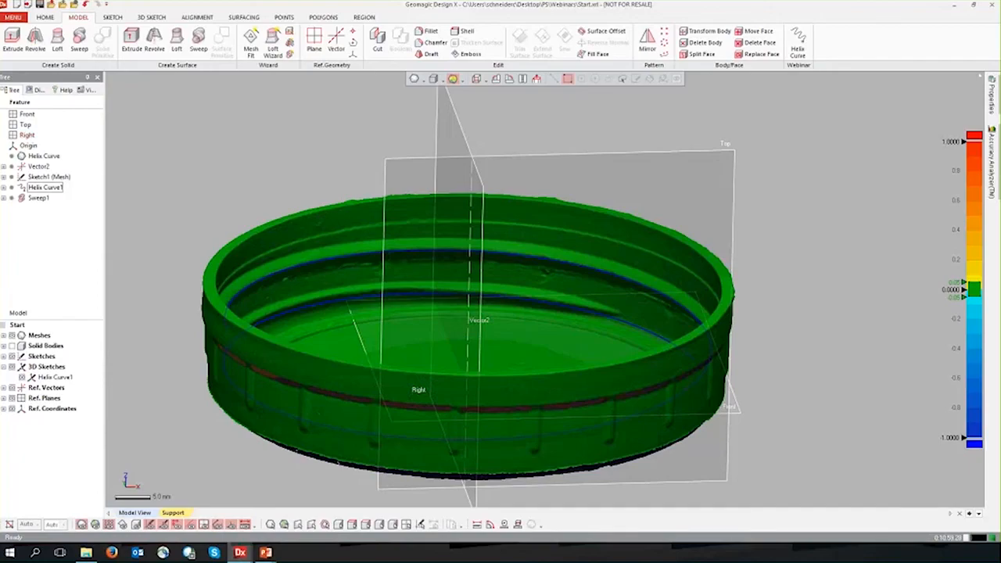
Switch to the Design X window with the finished Sweep.xrl lid and examine the end of its inner thread up close.
key("super+Tab")
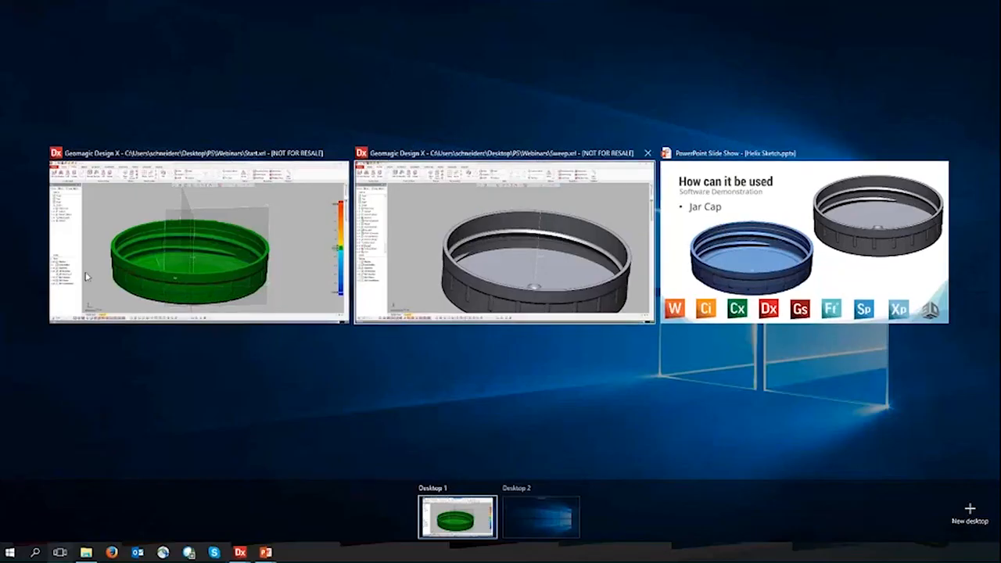
left_click(506, 254)
right_click_drag(696, 350, 144, 320, "ctrl")
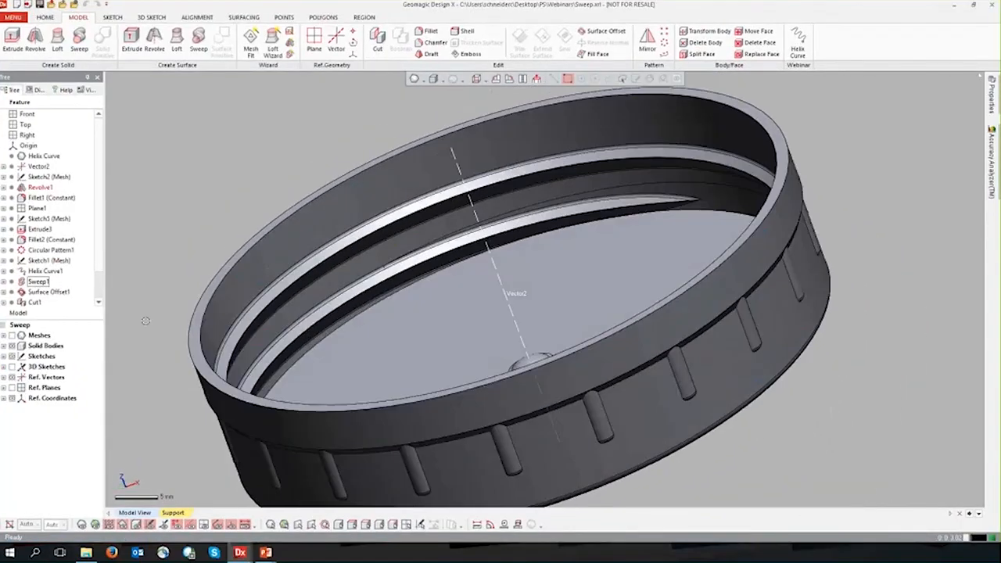
right_click_drag(562, 283, 543, 242)
scroll(594, 297, "down", 3)
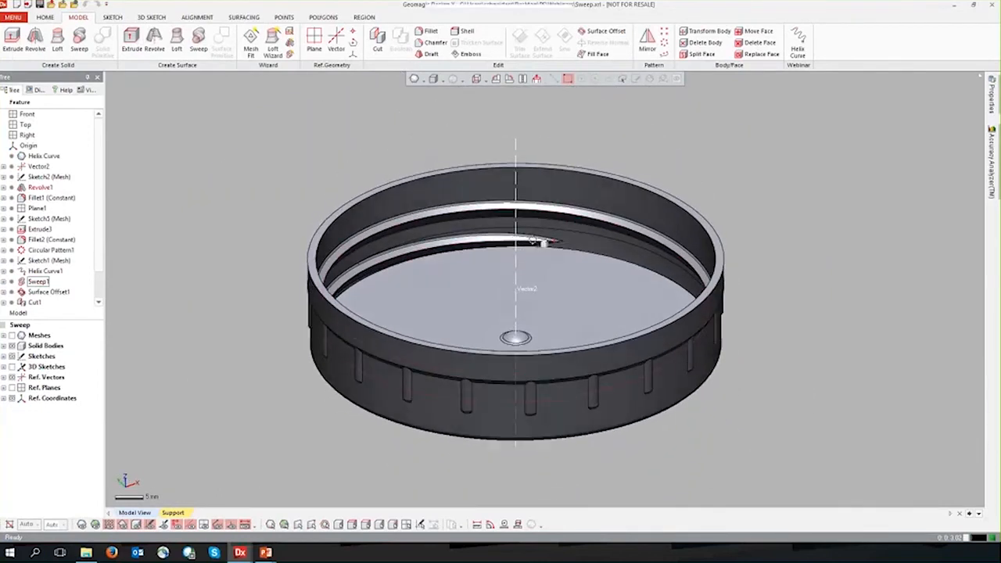
scroll(508, 242, "up", 4)
scroll(505, 242, "up", 1)
left_click(480, 268)
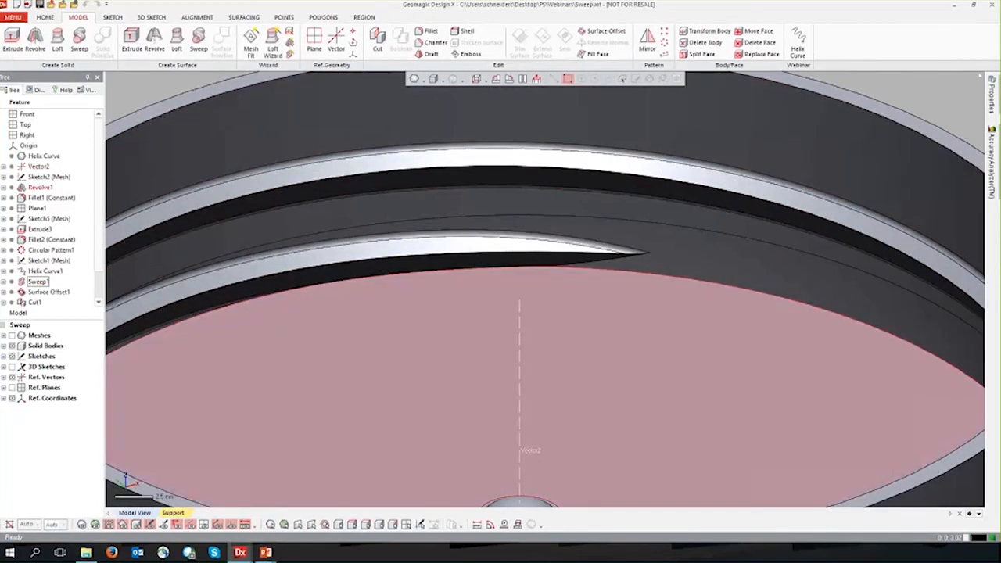
Show the scan mesh over the finished lid and highlight Helix Curve1 to compare the thread with the scan.
left_click(81, 524)
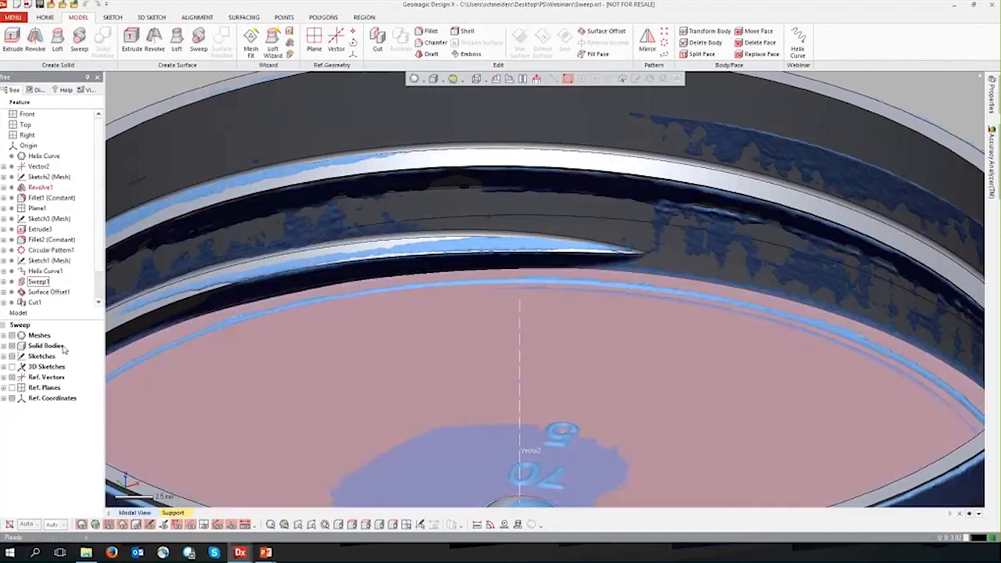
scroll(101, 277, "down", 1)
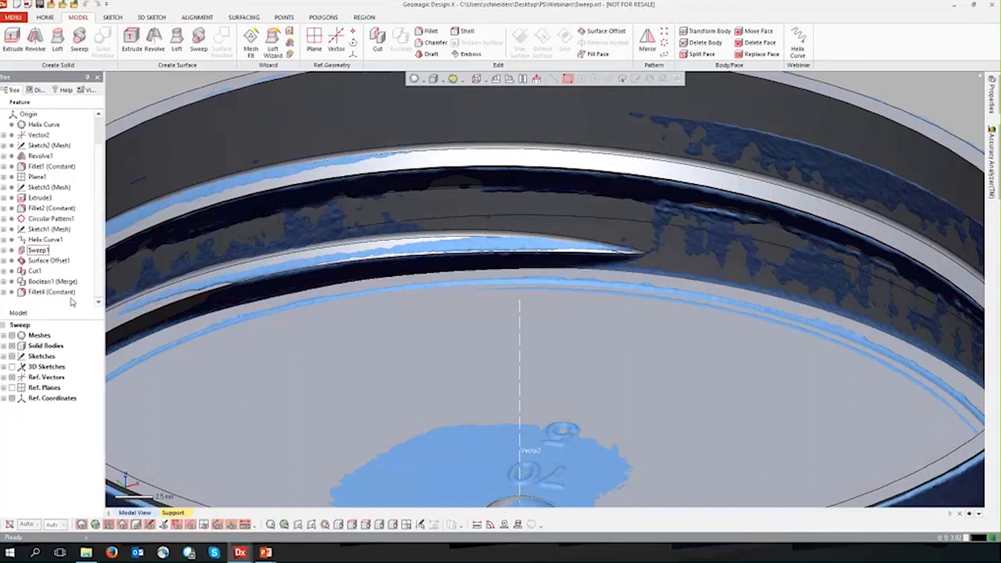
left_click(37, 239)
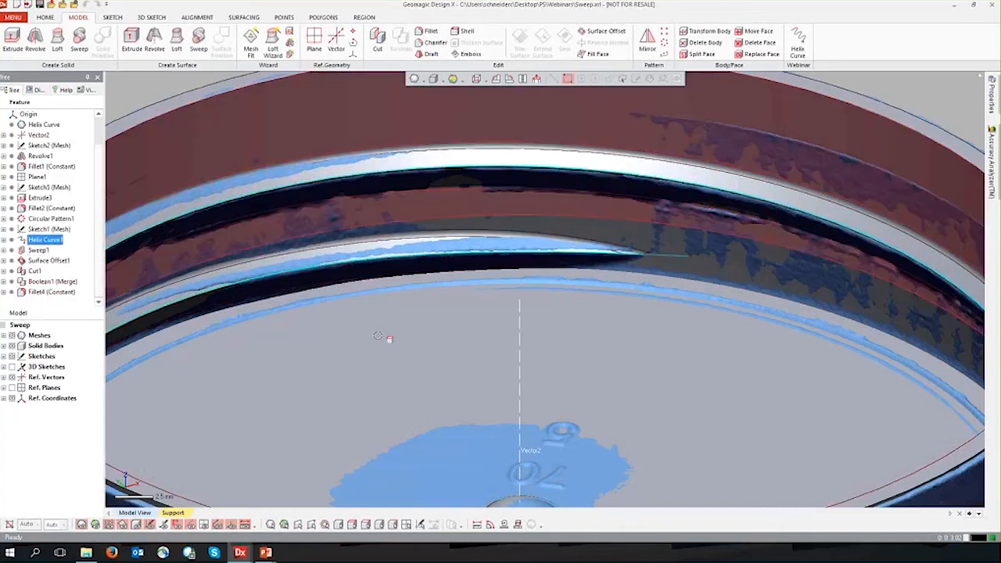
scroll(557, 412, "down", 4)
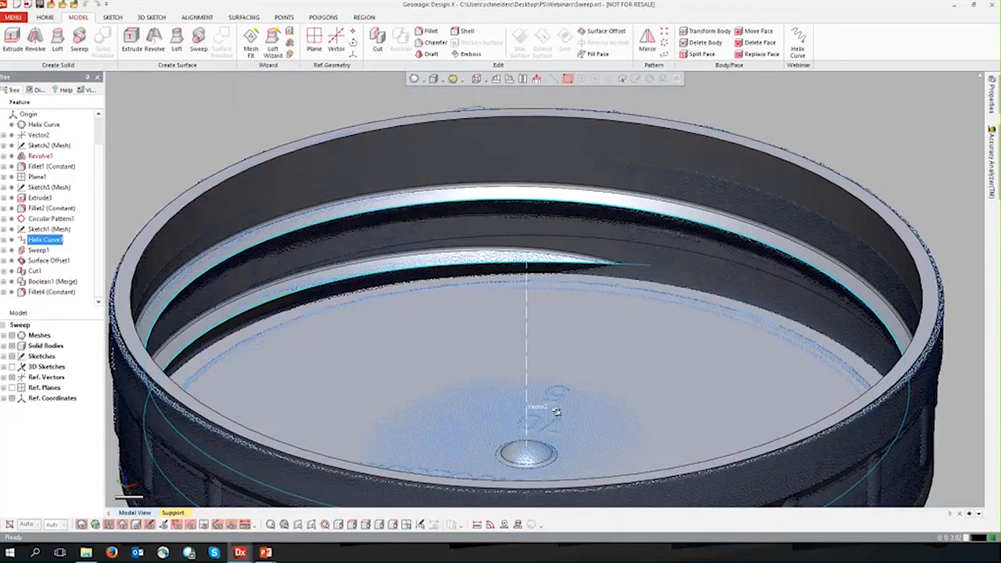
right_click_drag(852, 429, 836, 420, "ctrl")
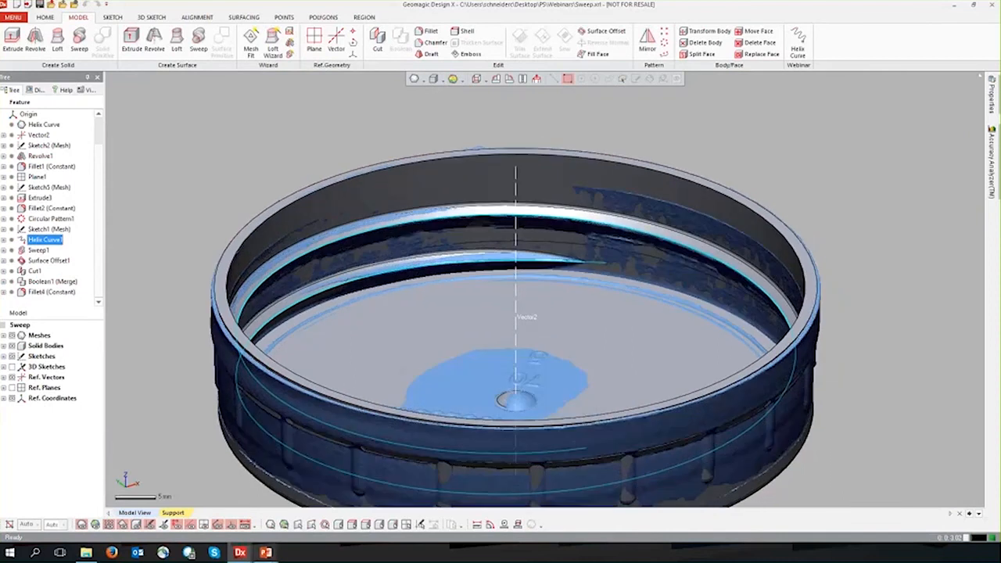
Switch to the Helix Sketch.pptx slide show in PowerPoint and advance to the Additional Resources slide.
mouse_move(265, 552)
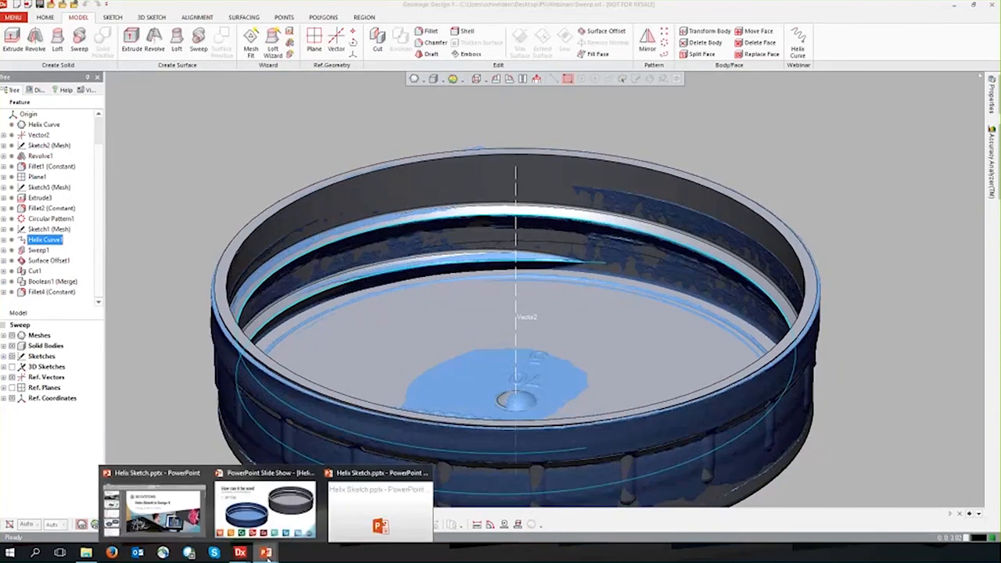
left_click(374, 495)
left_click(371, 494)
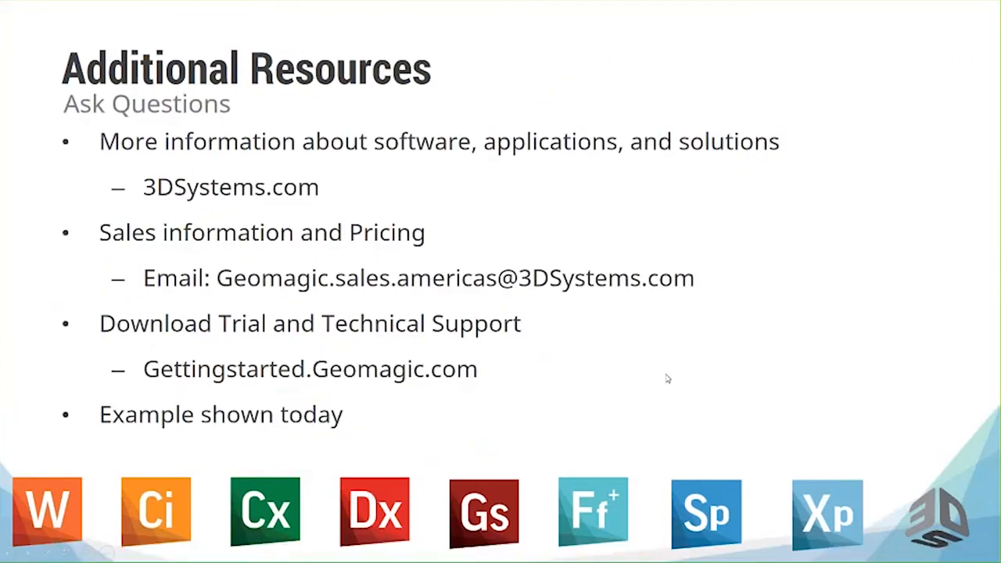